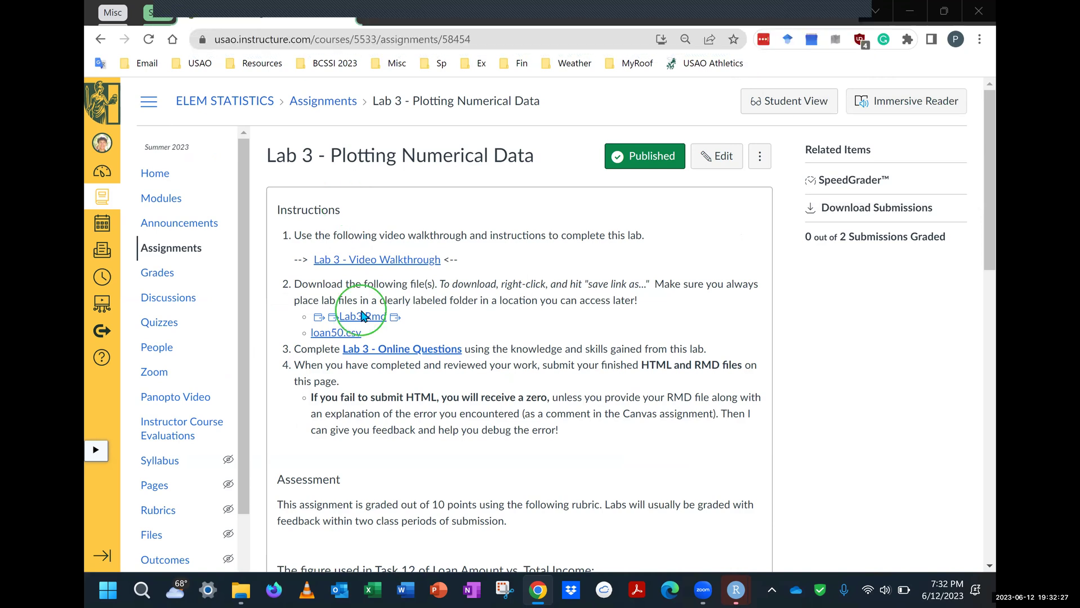
Step: Switch to the ~Stats labs folder, open lab3_PlottingNumericData.Rmd in RStudio, and postpone the update reminder
key("alt+Tab")
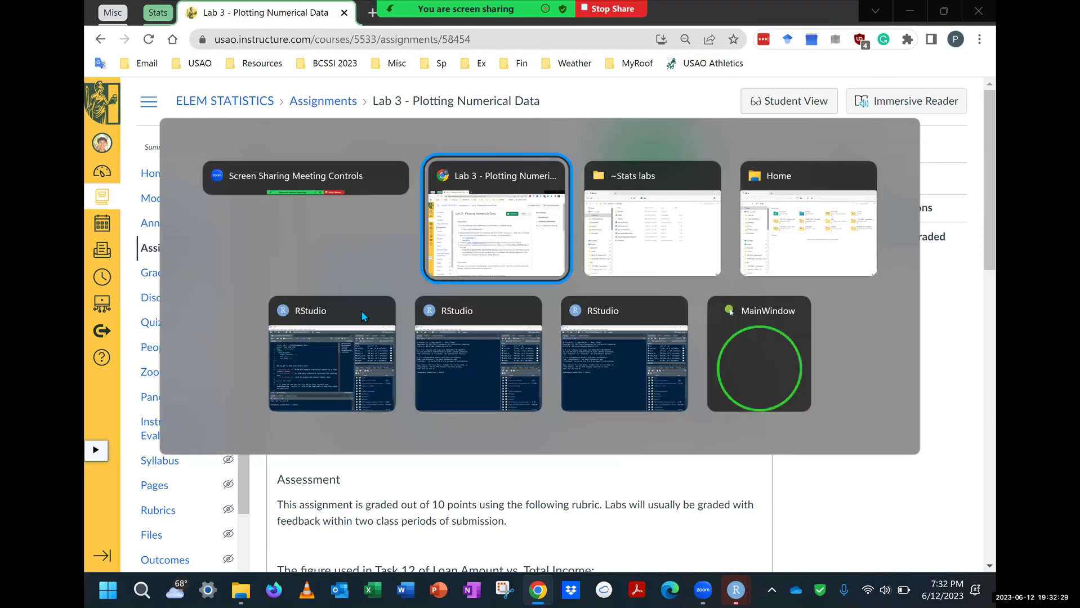
key("alt+Tab")
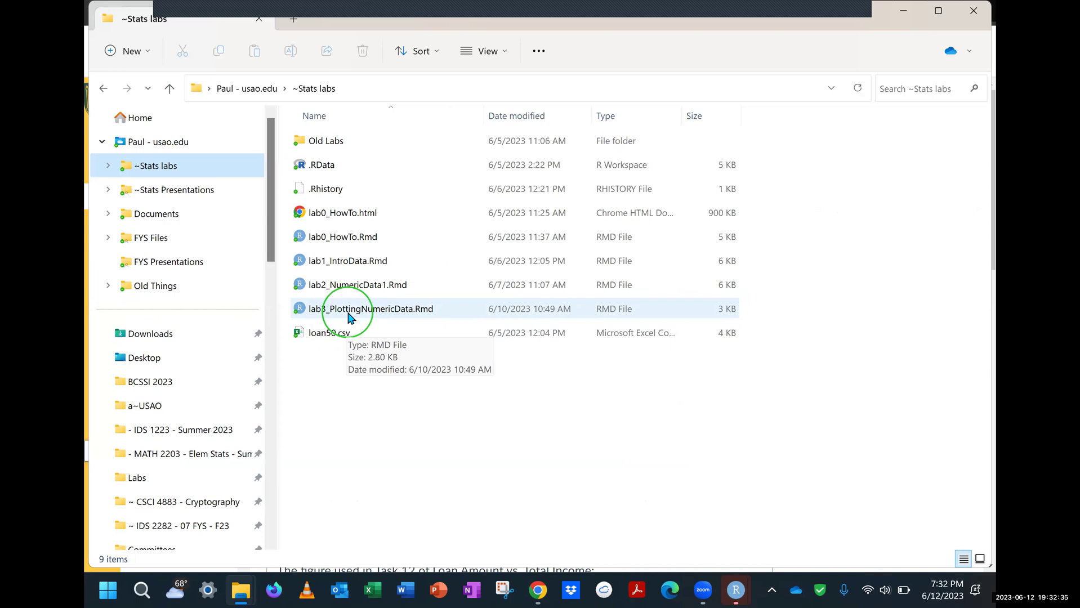
double_click(350, 312)
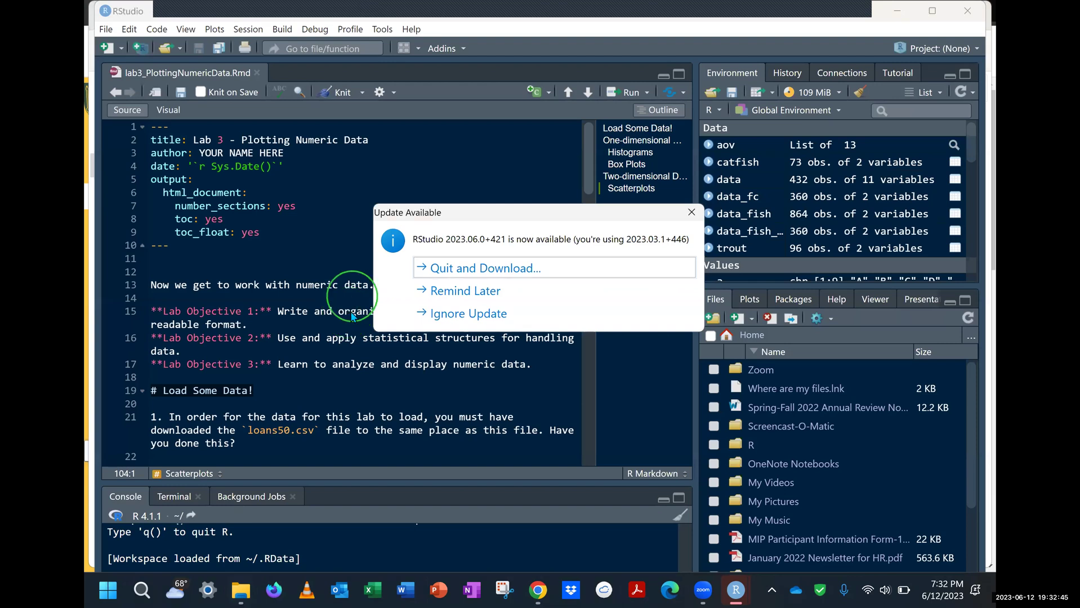
left_click(467, 291)
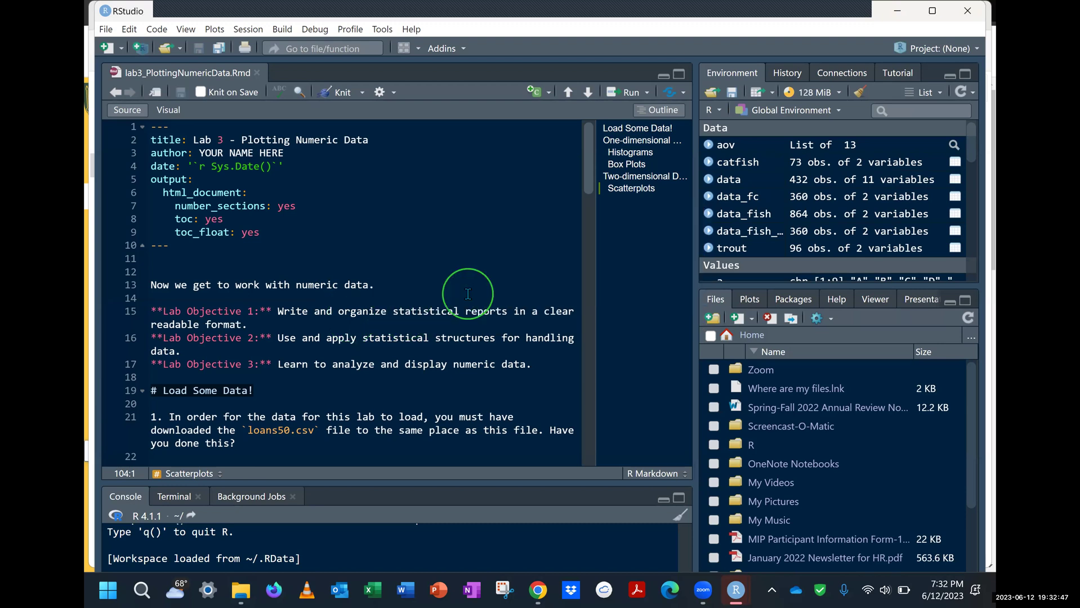
Step: Run the question 2 code chunk that reads loan50.csv into loans
scroll(467, 293, "down", 2)
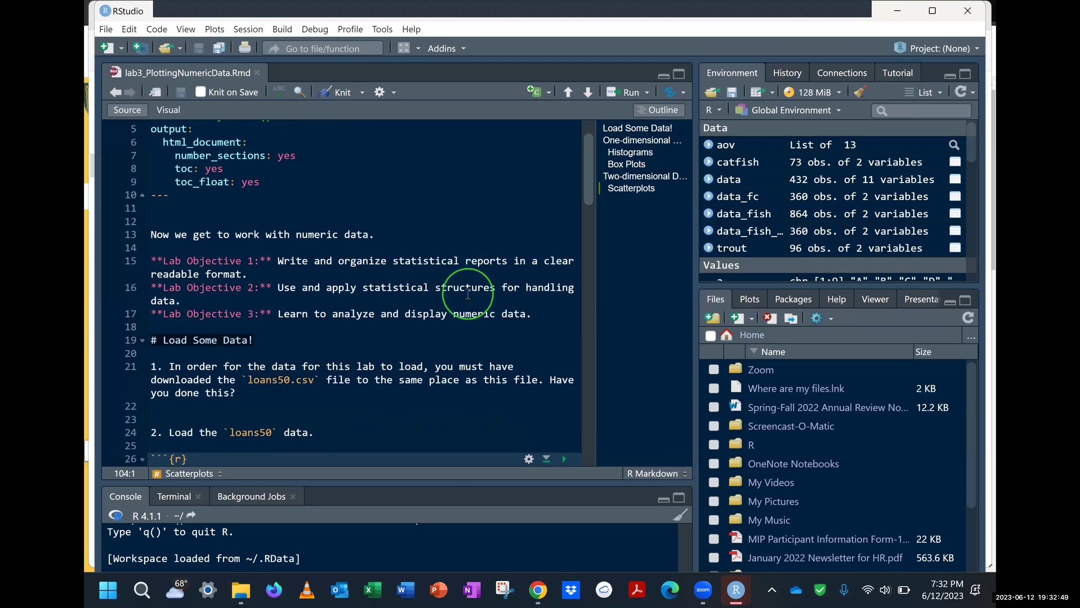
scroll(467, 293, "down", 4)
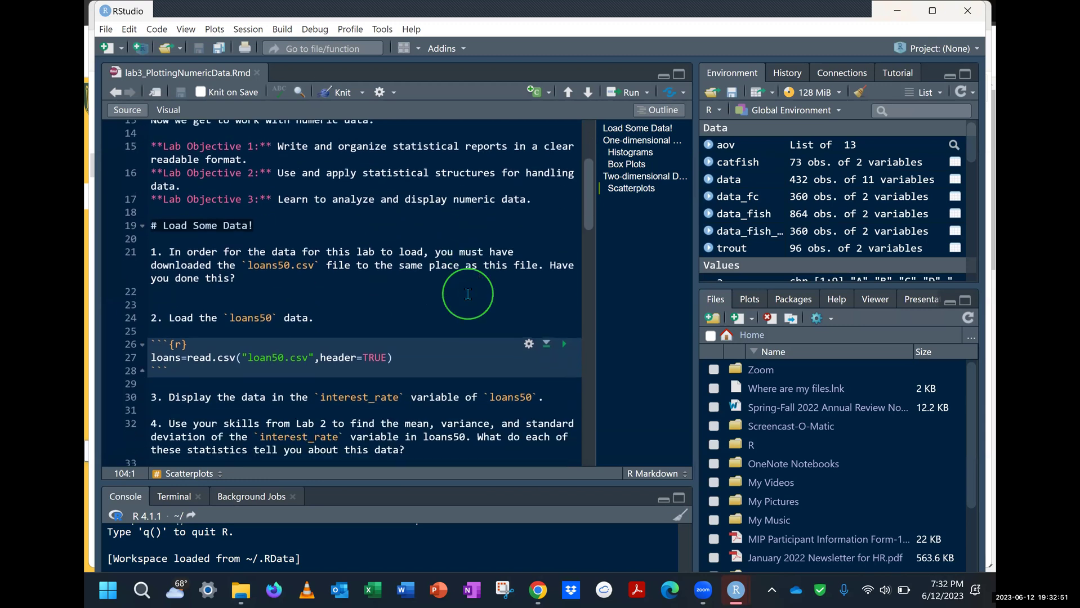
left_click(563, 344)
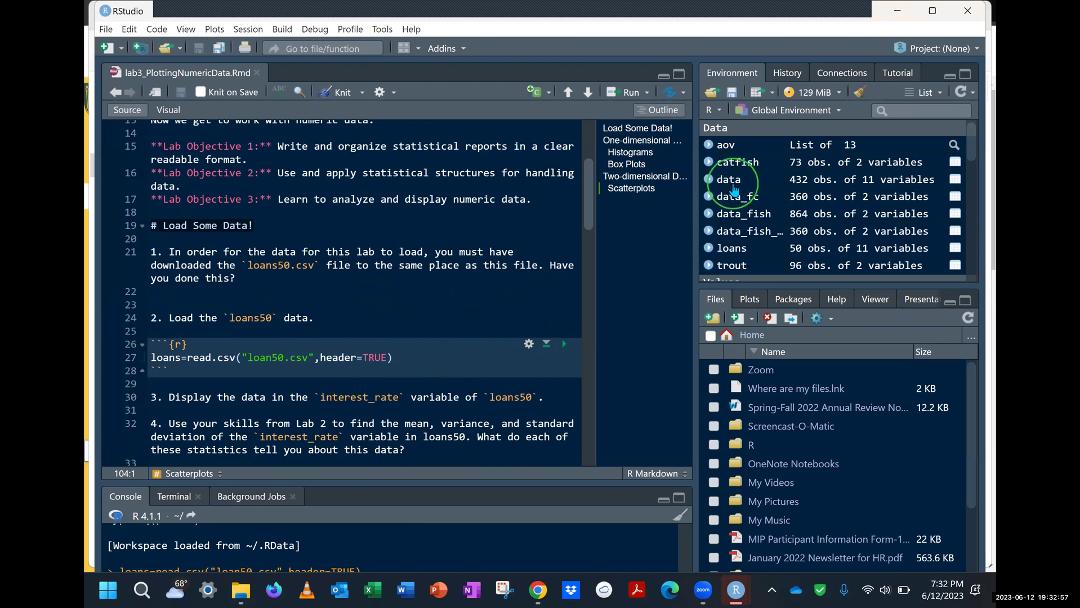
Step: Clear all objects from the global environment, including hidden objects
scroll(734, 192, "down", 1)
scroll(734, 192, "up", 1)
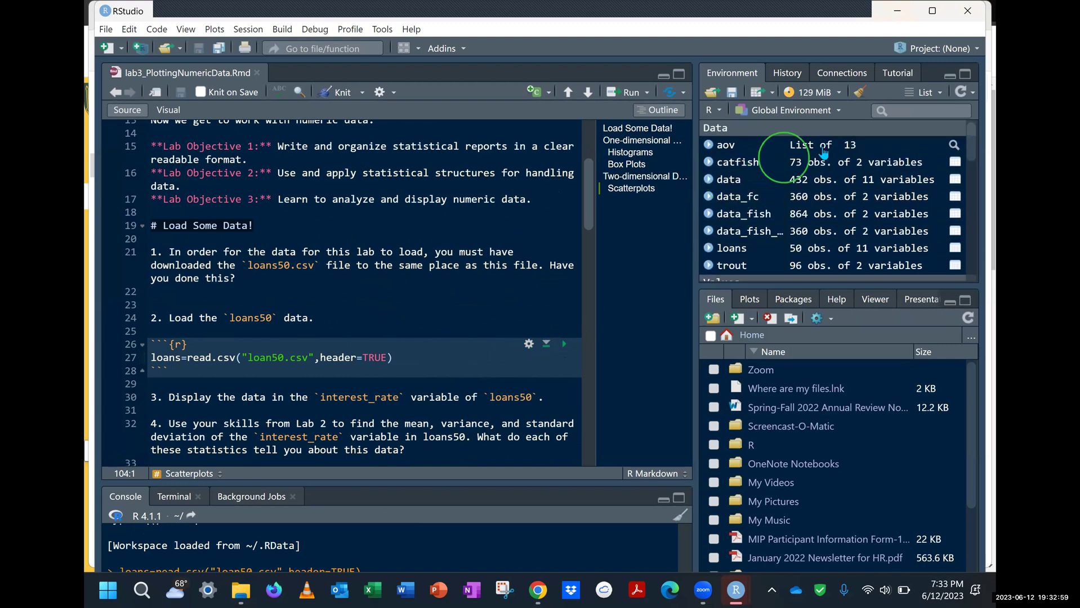
left_click(858, 93)
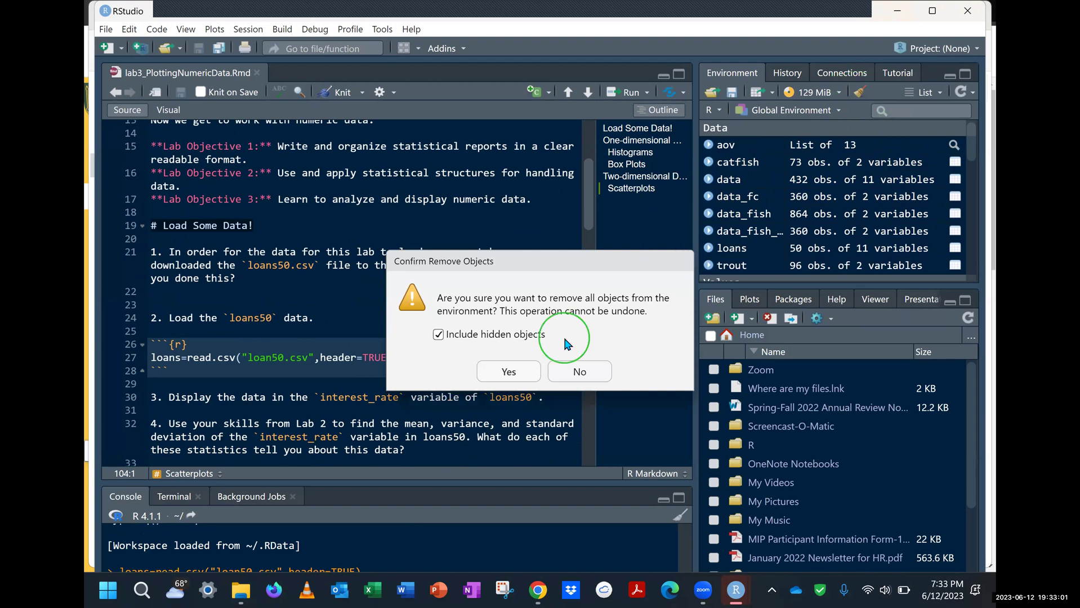
left_click(510, 370)
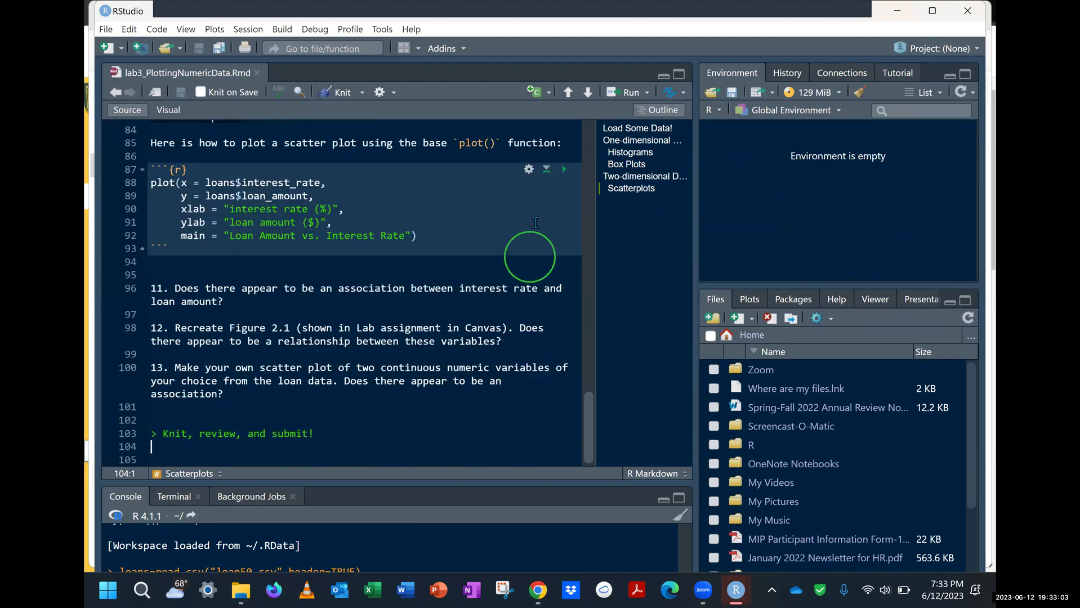
Step: Run the question 2 read.csv chunk again to load loan50.csv as loans into the emptied environment
scroll(559, 178, "up", 15)
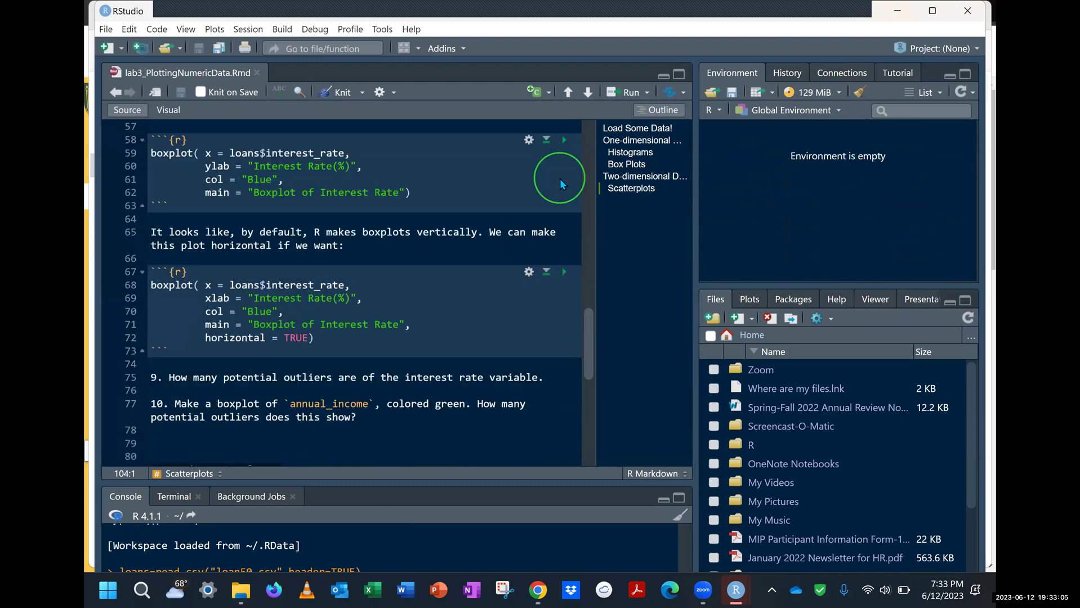
scroll(542, 365, "up", 4)
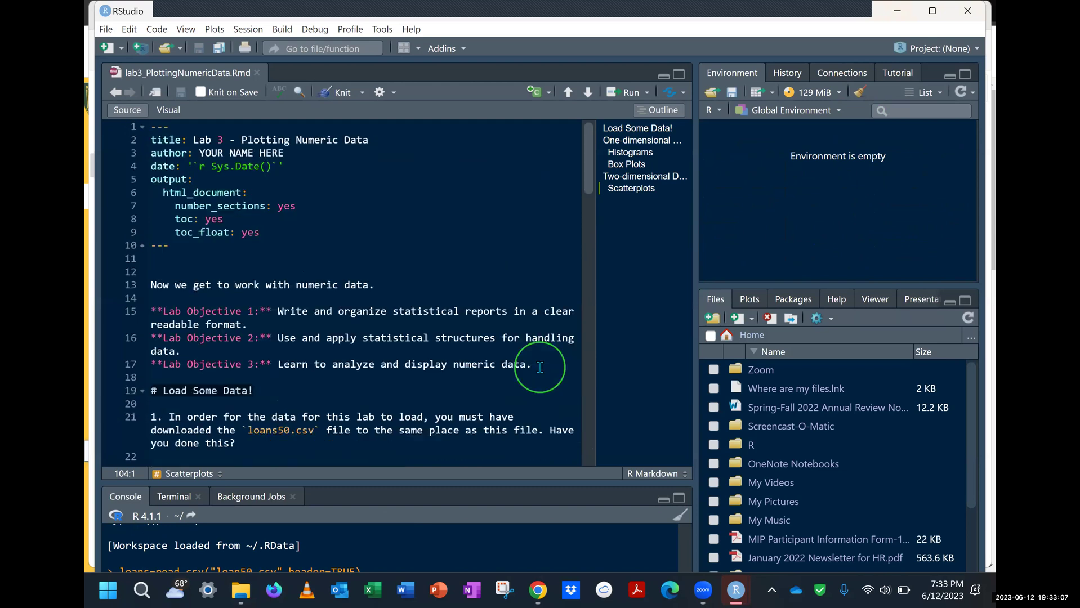
scroll(538, 366, "down", 4)
scroll(564, 403, "up", 1)
left_click(564, 402)
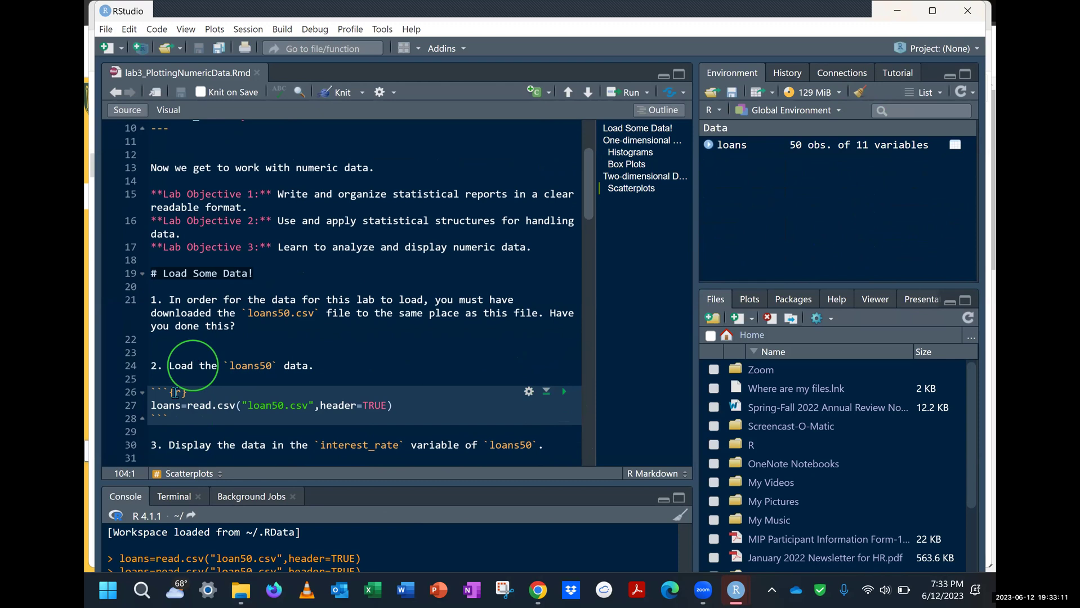
Step: Answer question 1 with "Yes." on a new line below the question
left_click(248, 334)
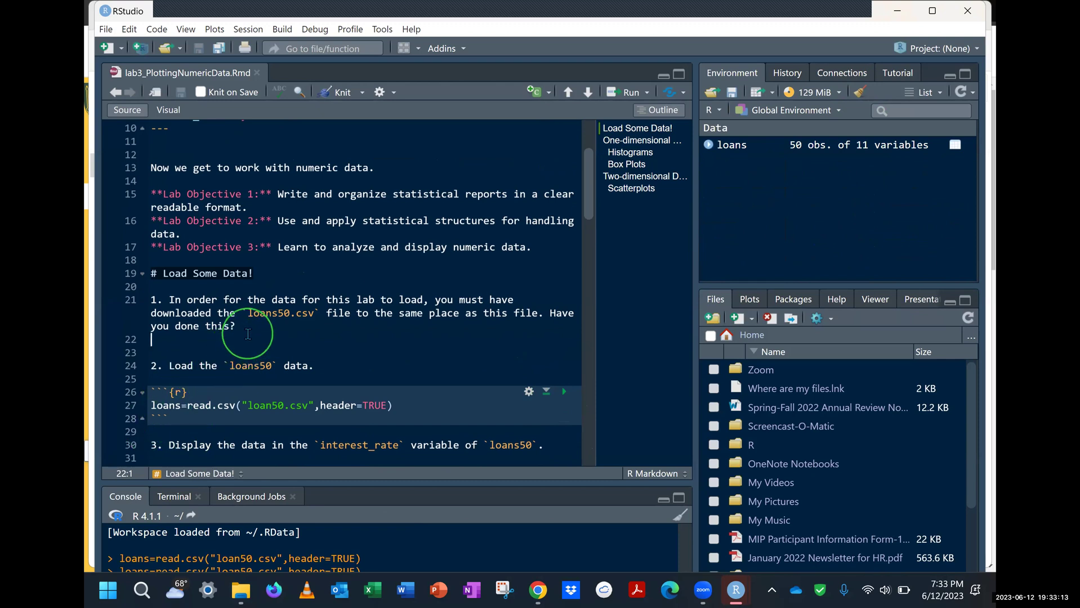
key("Return")
type("Yes.")
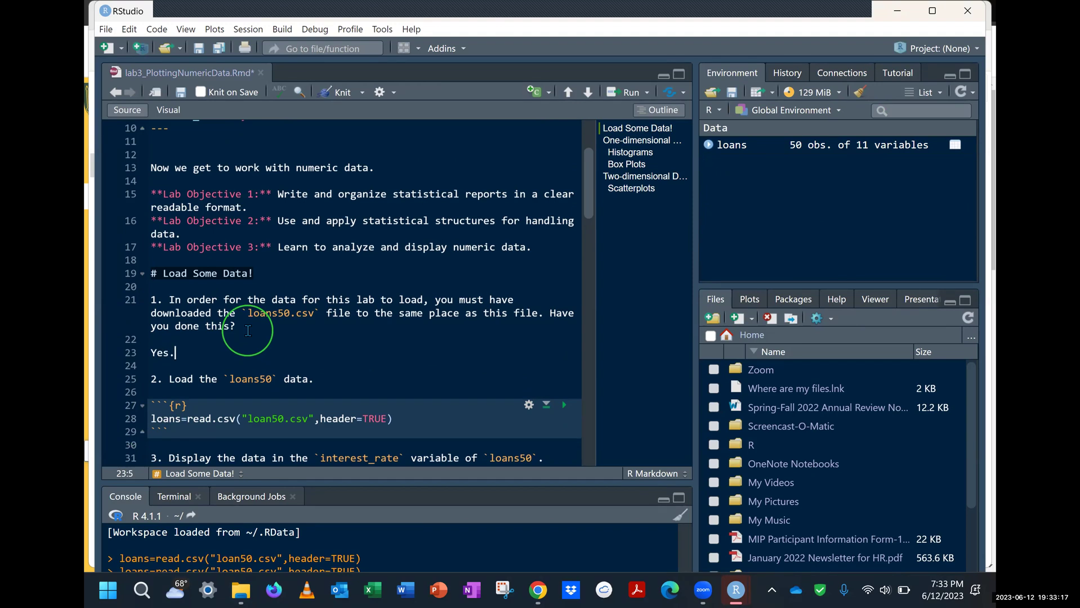
Step: Expand the loans variable list, and add and run an R chunk under question 3 containing loans$interest_rate
left_click(708, 146)
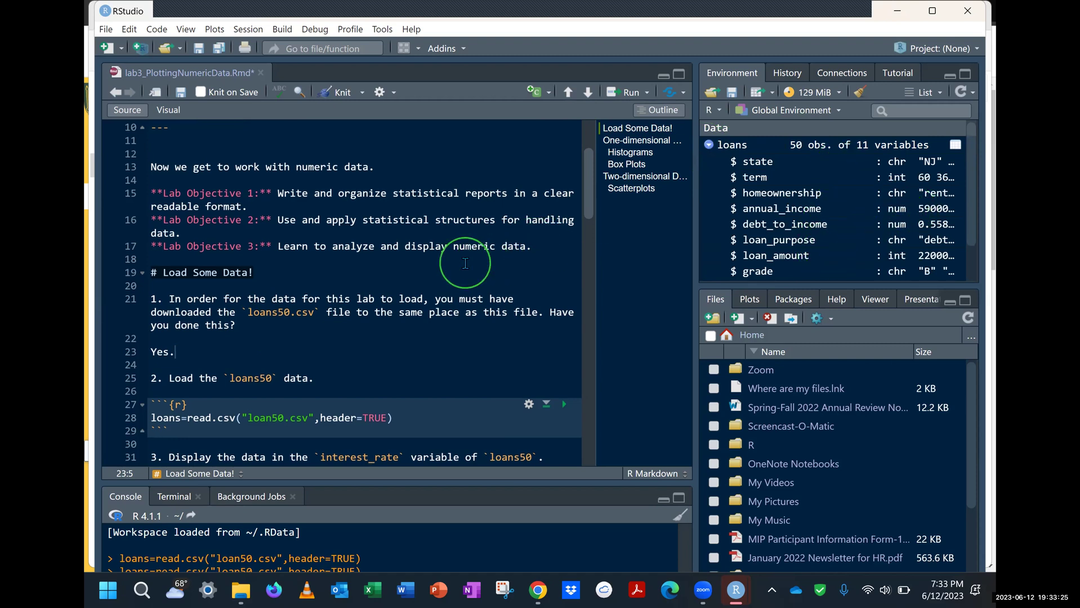
scroll(465, 263, "down", 1)
scroll(465, 263, "down", 3)
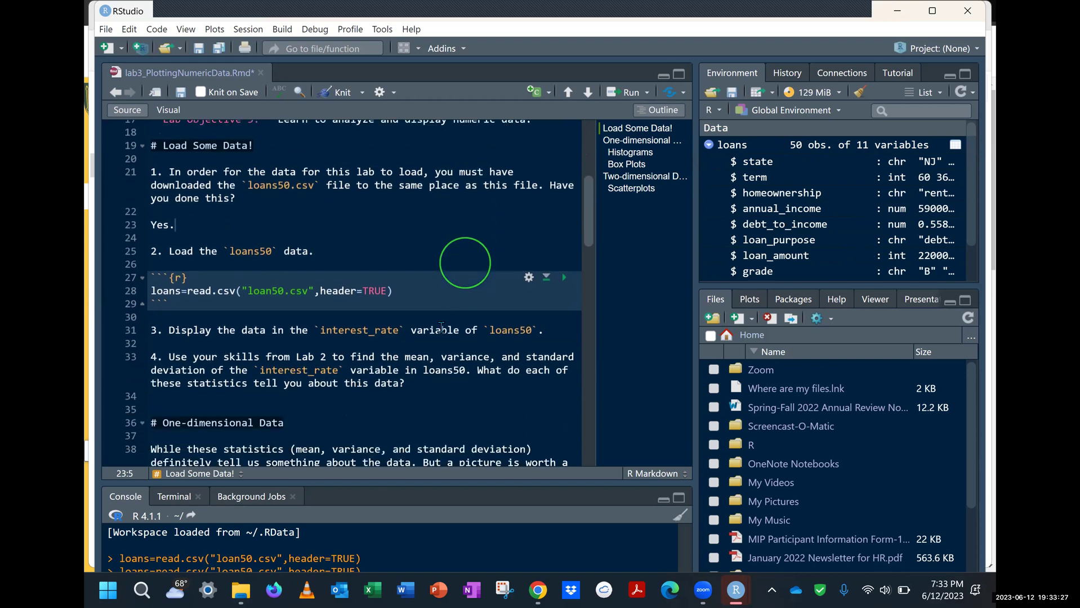
left_click(436, 336)
key("Return")
key("ctrl+alt+i")
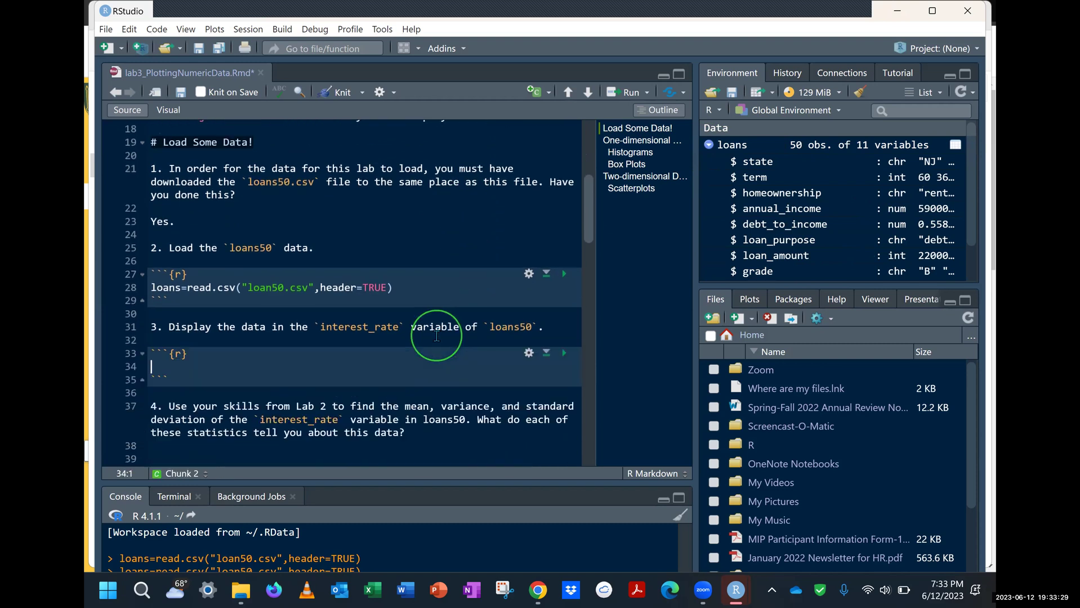
type("loans$")
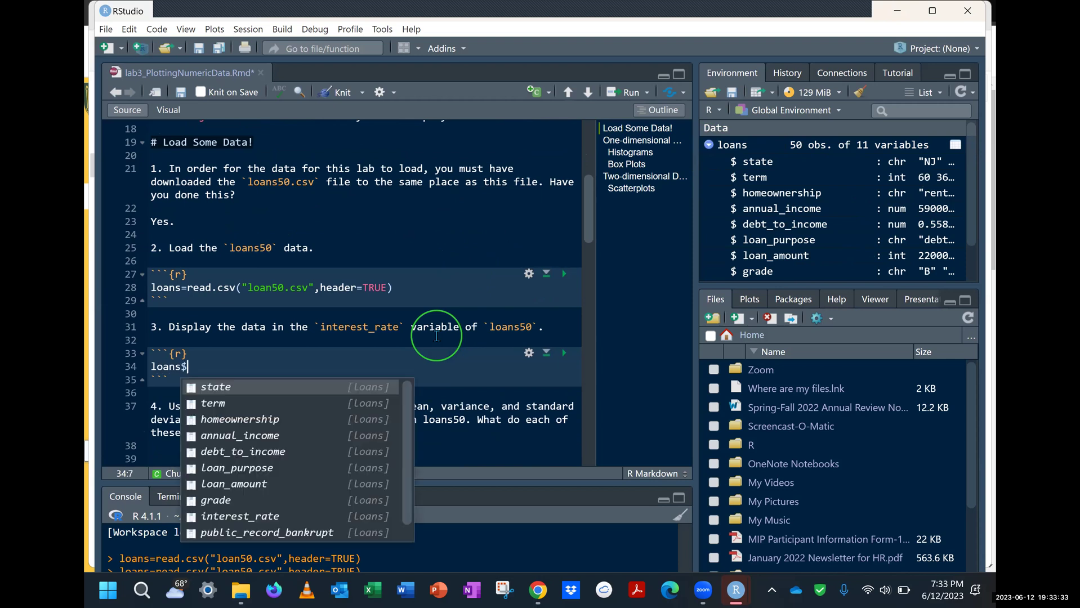
type("int")
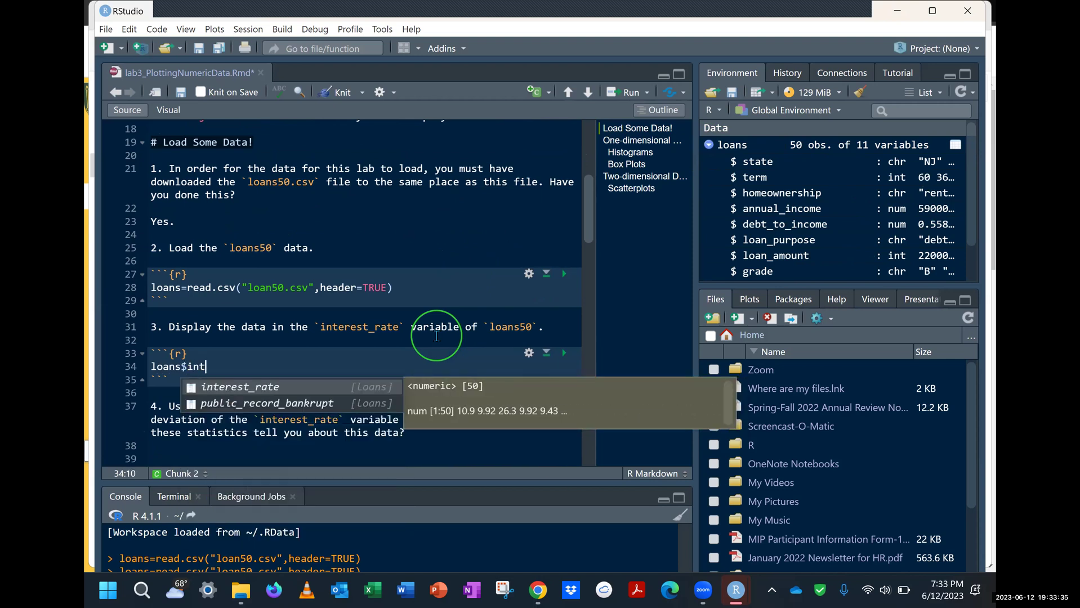
left_click(243, 386)
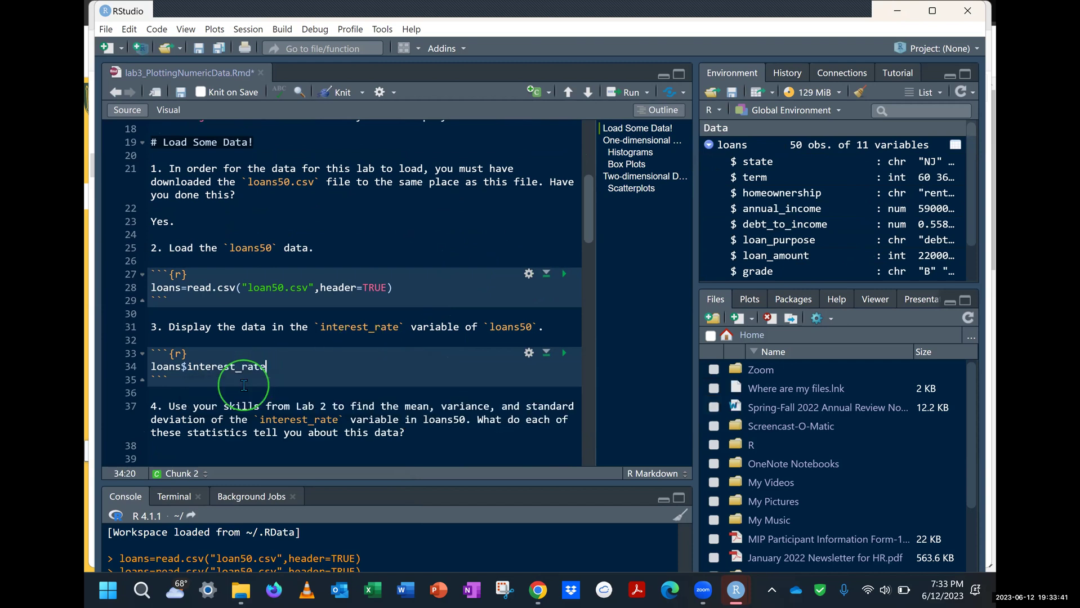
key("ctrl+Return")
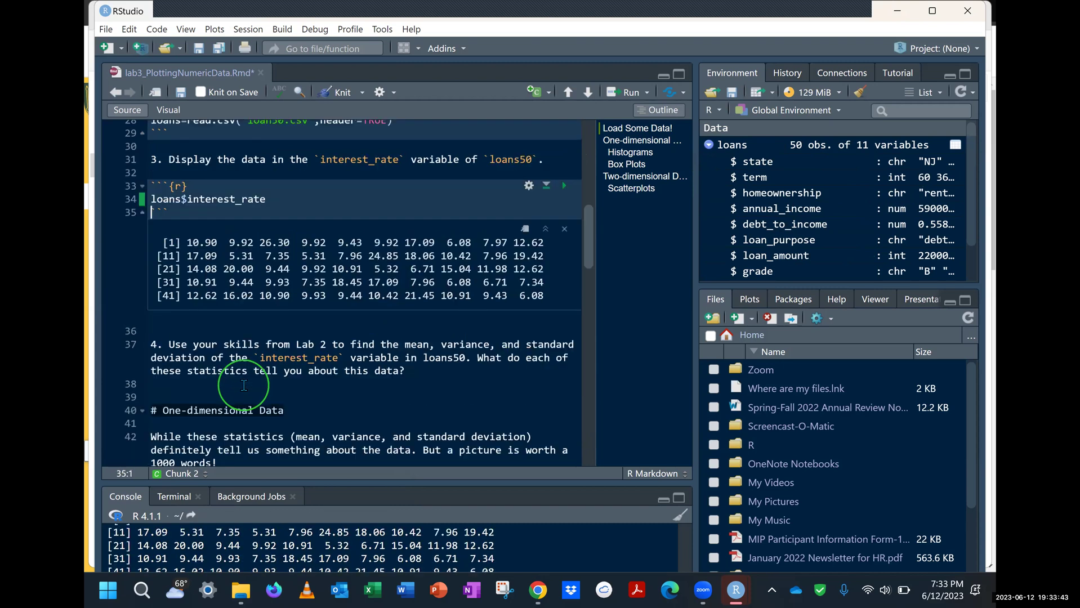
Step: Insert an R chunk under question 4 containing mean(loans$interest_rate) and run it
scroll(244, 386, "down", 1)
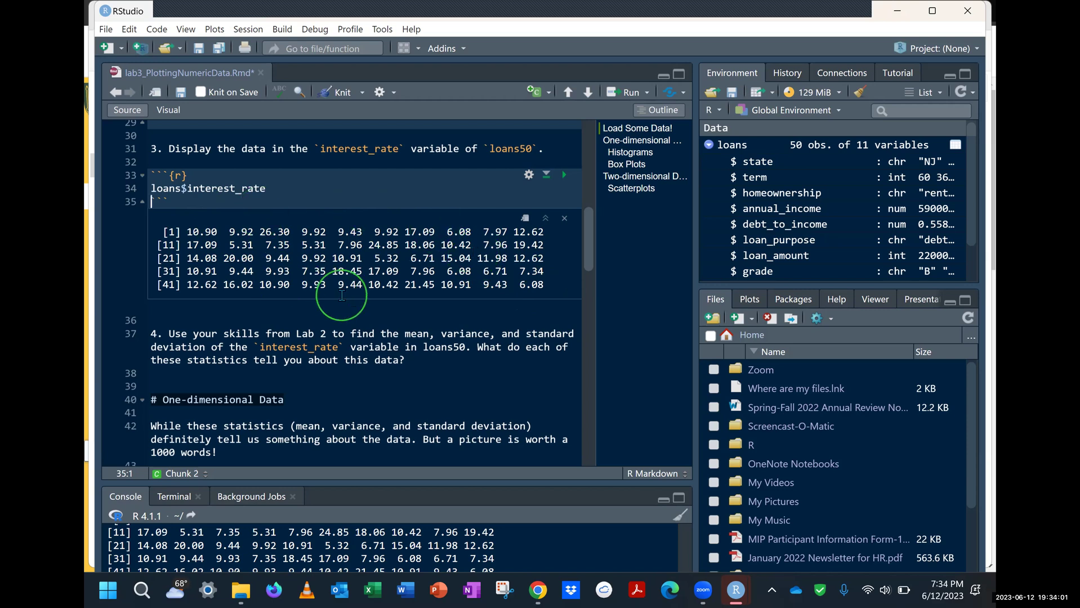
left_click(434, 365)
key("Return")
key("Return")
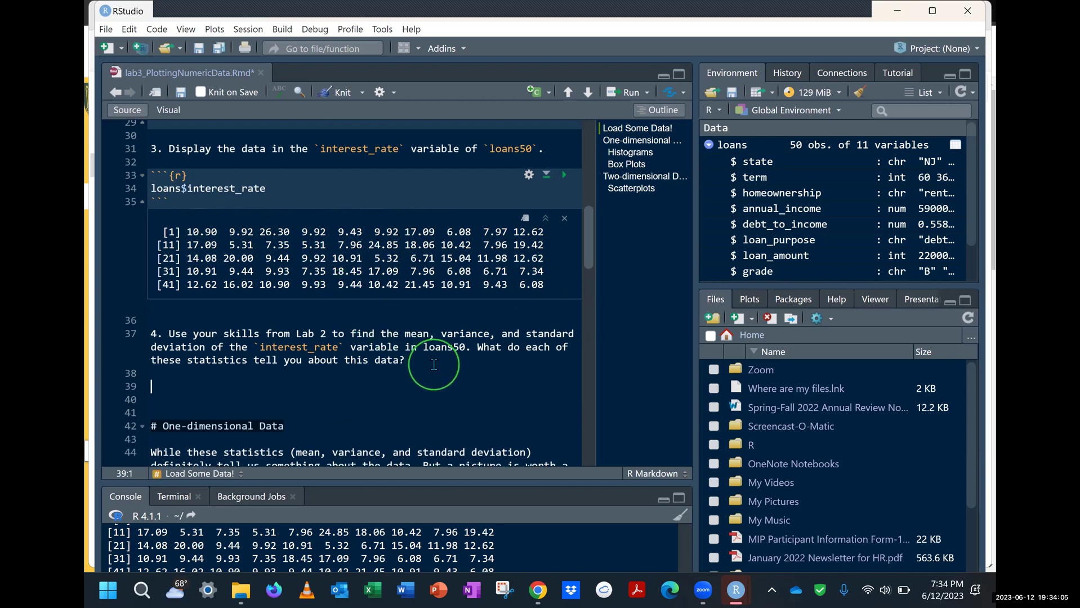
key("ctrl+alt+i")
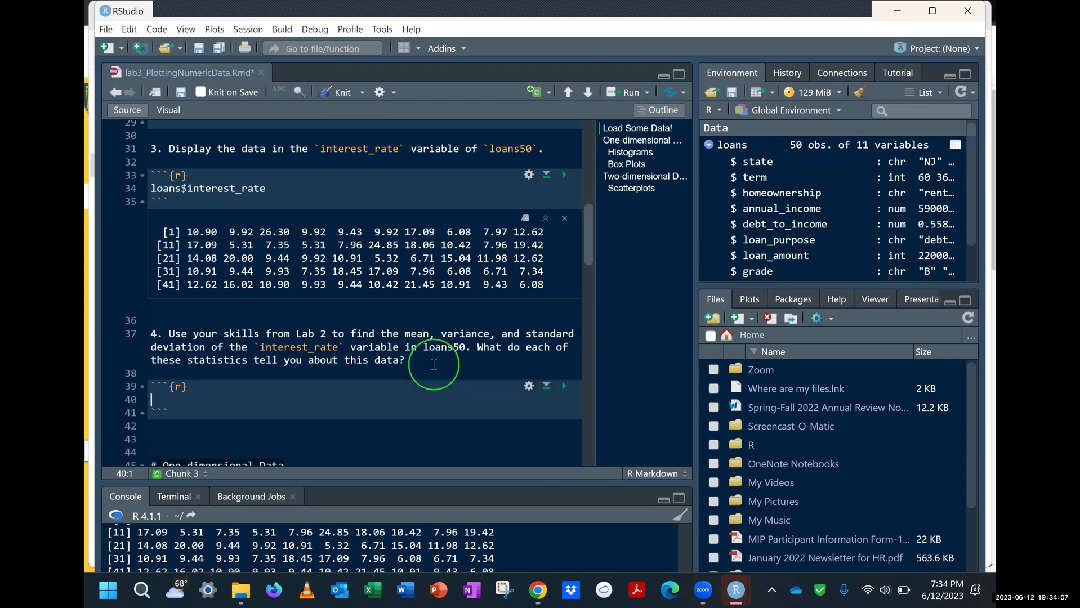
type("mean(")
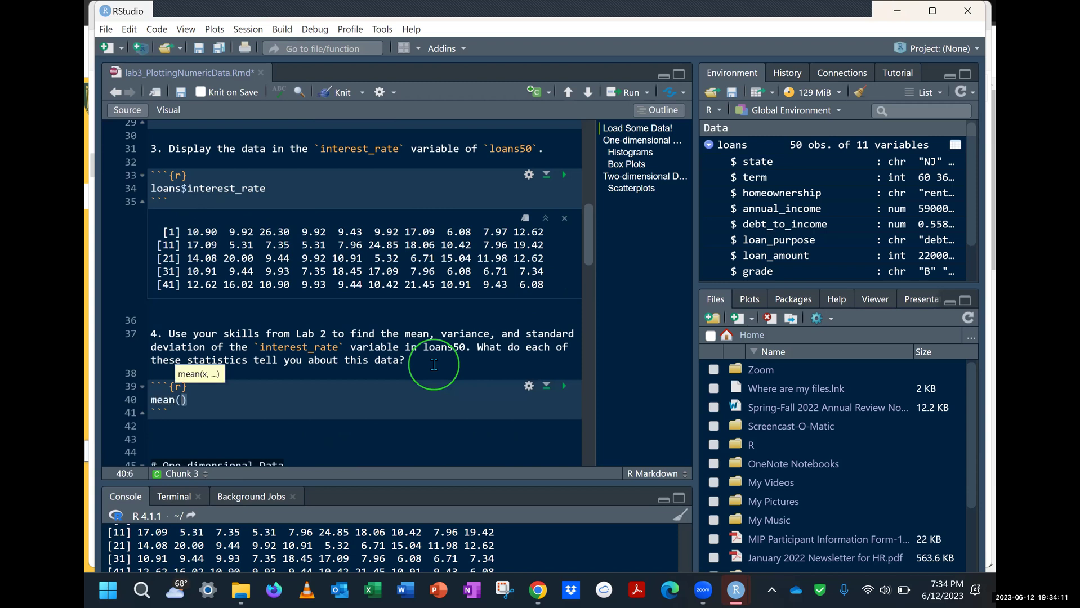
type("loans$")
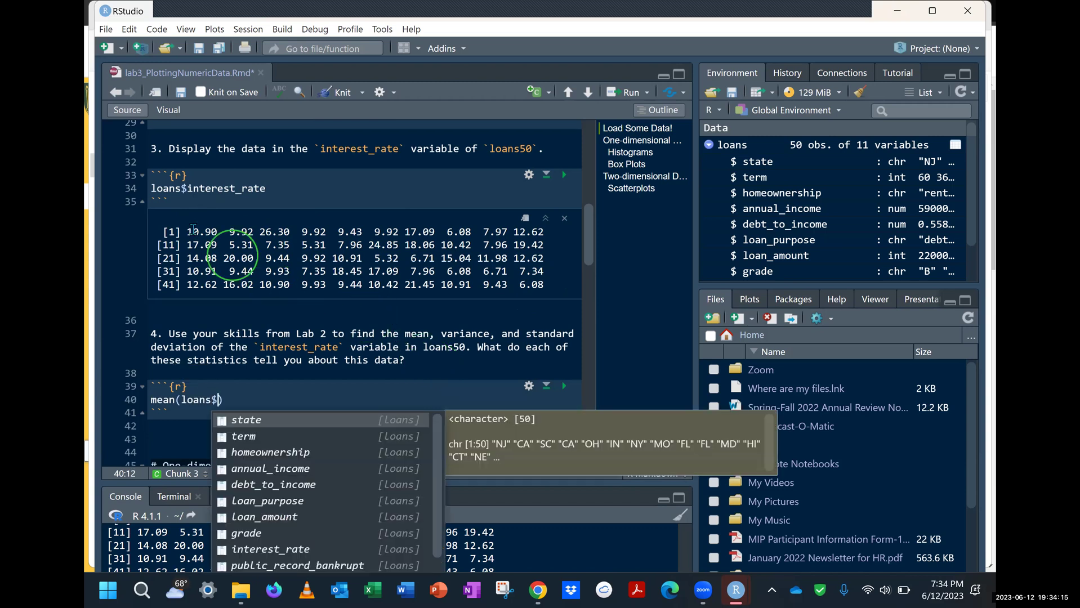
type("inter")
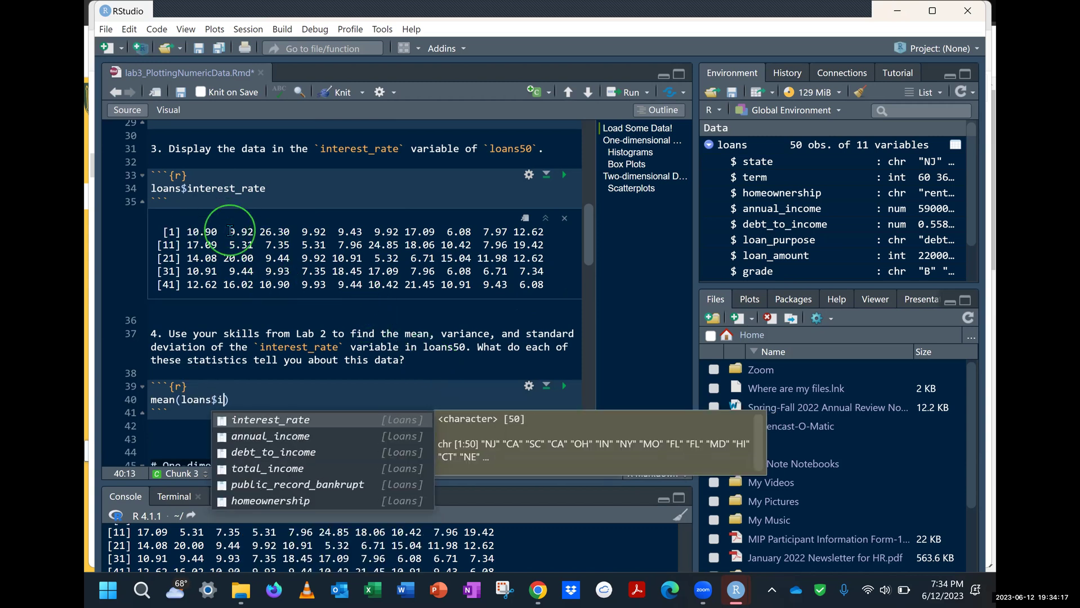
key("Tab")
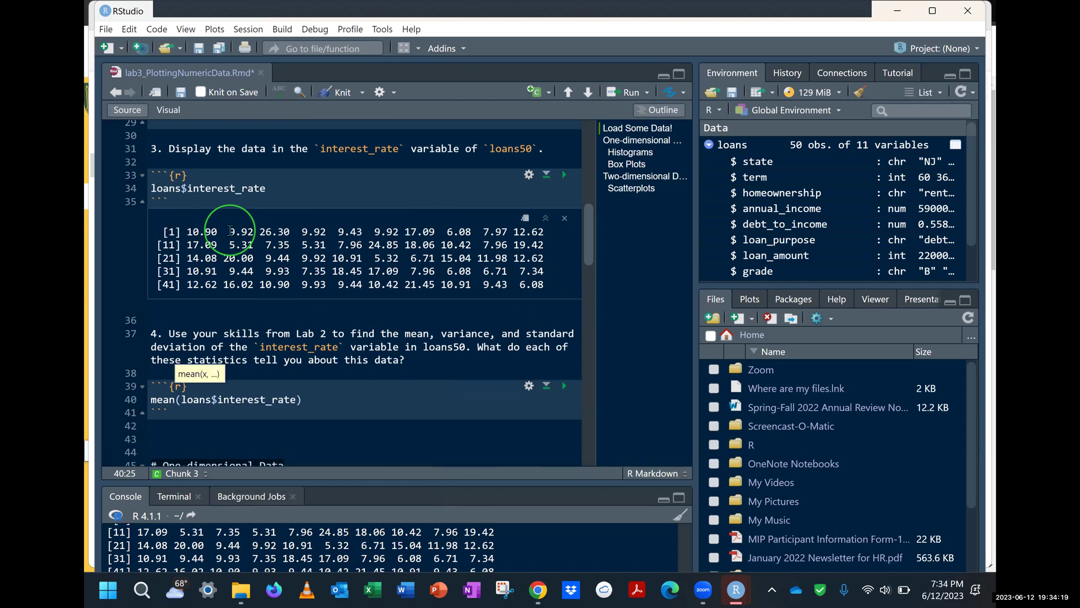
key("ctrl+Return")
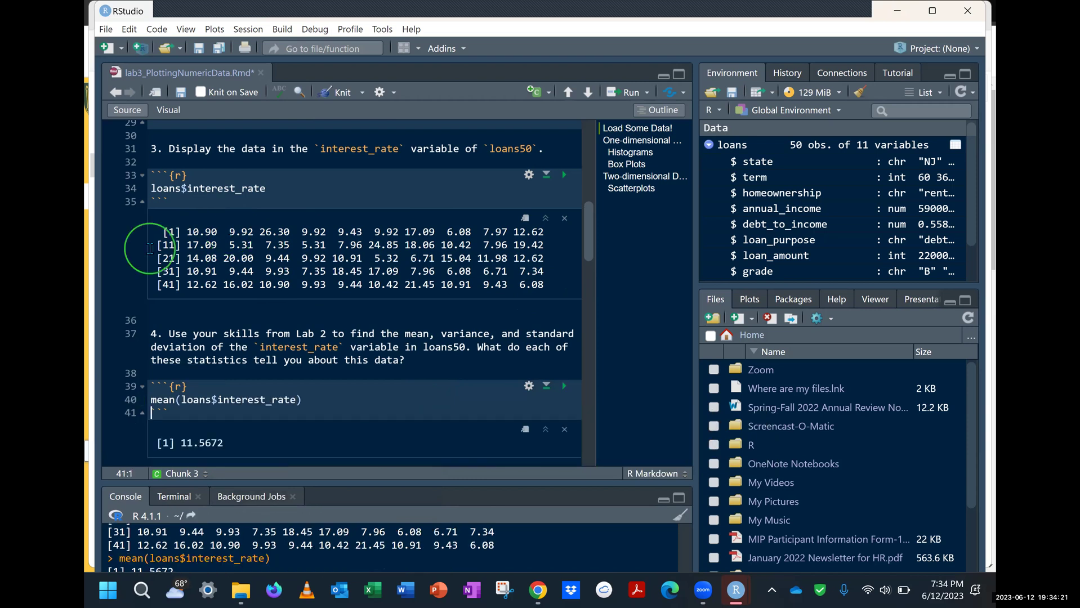
Step: Add another R chunk below the mean chunk containing var(loans$interest_rate) and run it
scroll(149, 248, "down", 1)
scroll(209, 416, "down", 1)
left_click(209, 417)
key("ctrl+alt+i")
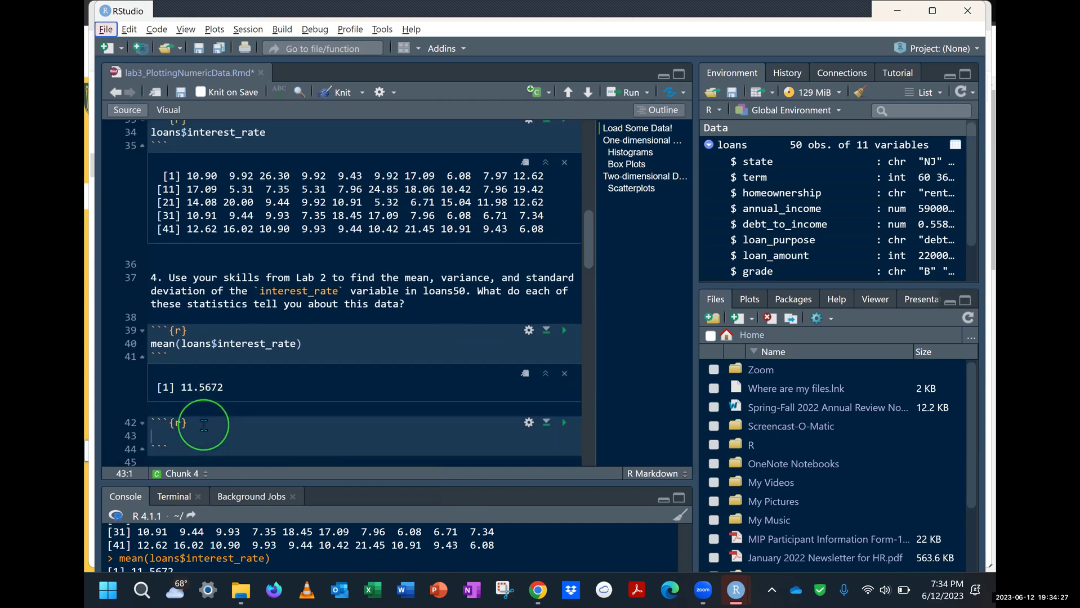
type("var(")
type("loans")
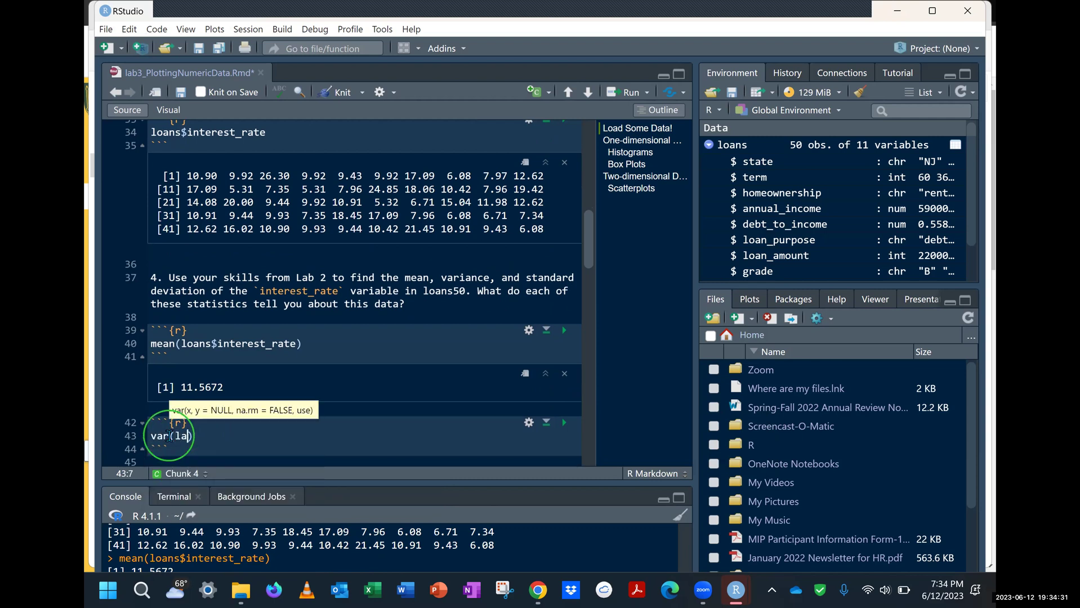
type("$interest_rate")
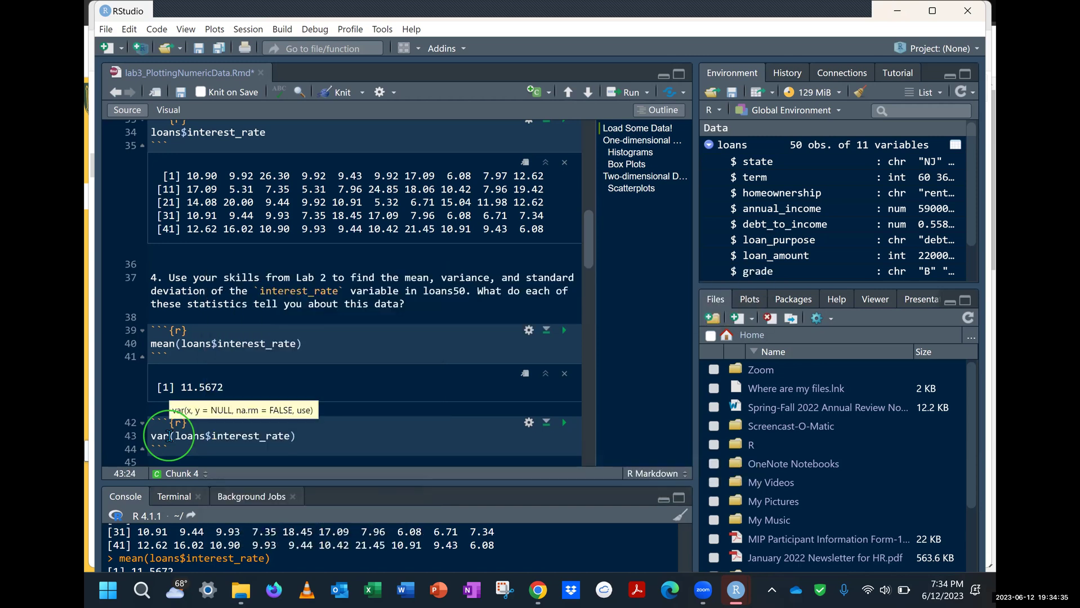
key("ctrl+Return")
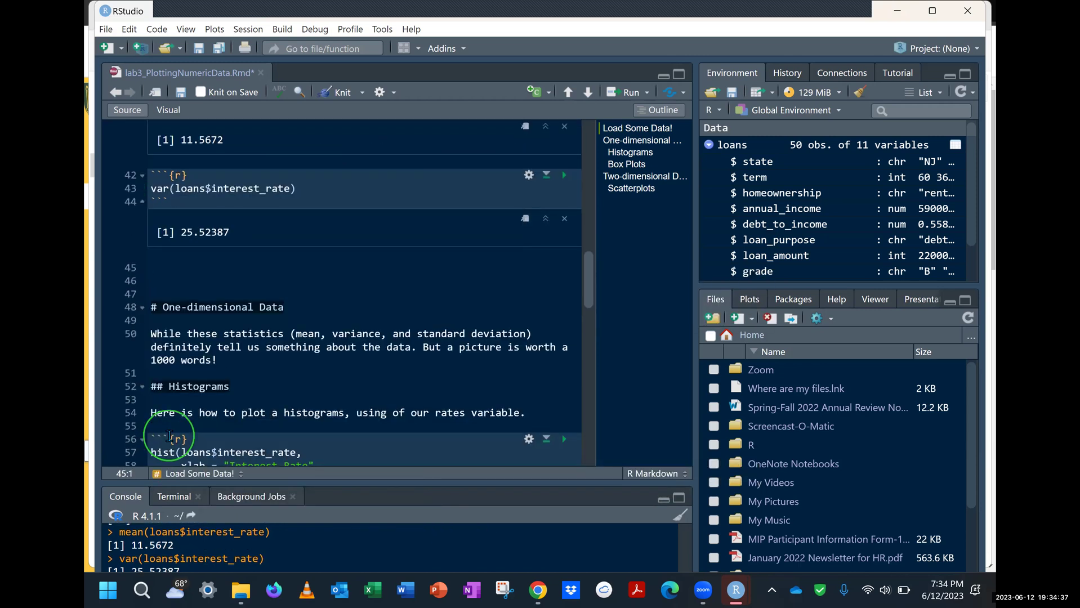
Step: Insert an empty R chunk below the variance chunk under question 4
key("ctrl+alt+i")
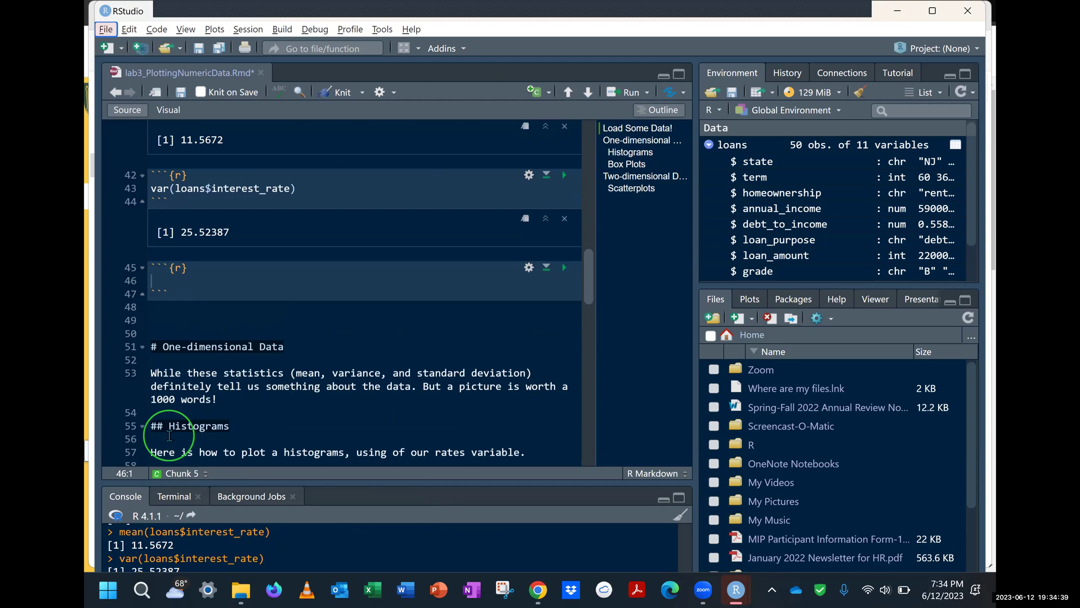
left_click(189, 269)
type("s")
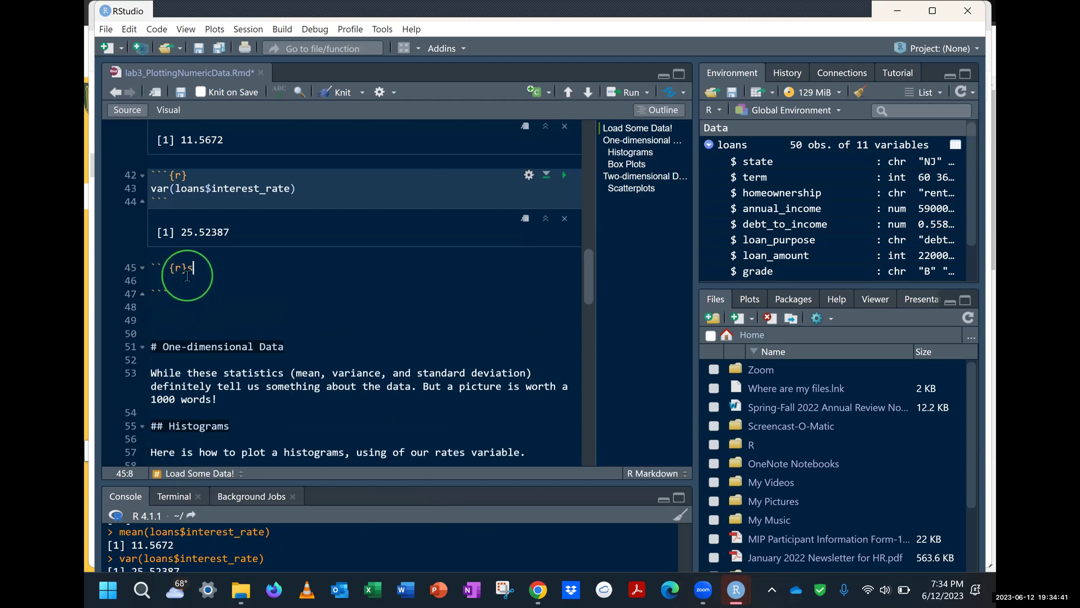
key("BackSpace")
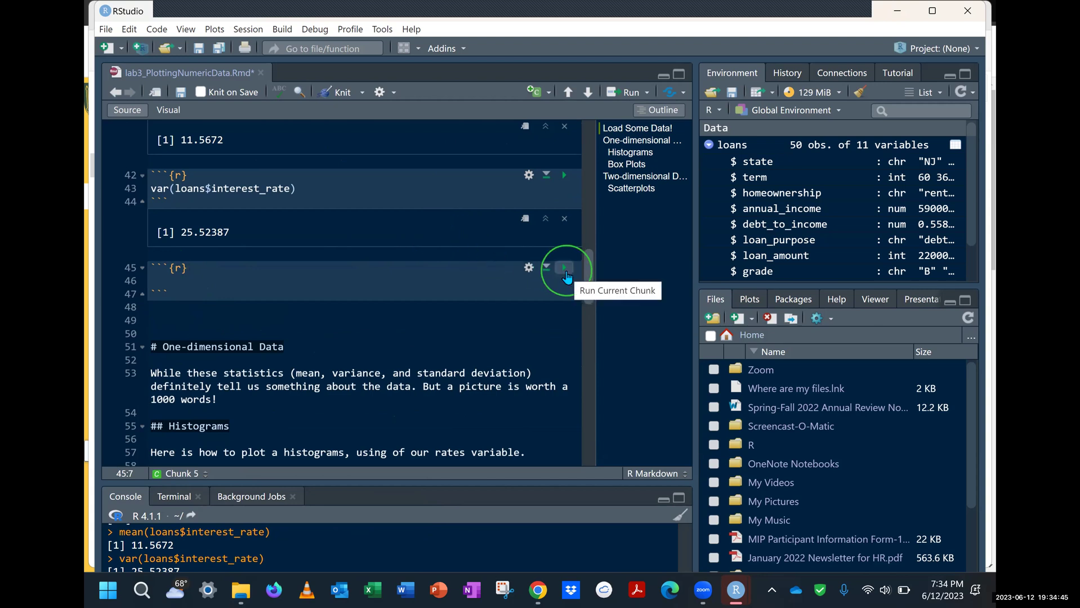
type("asdfasdf")
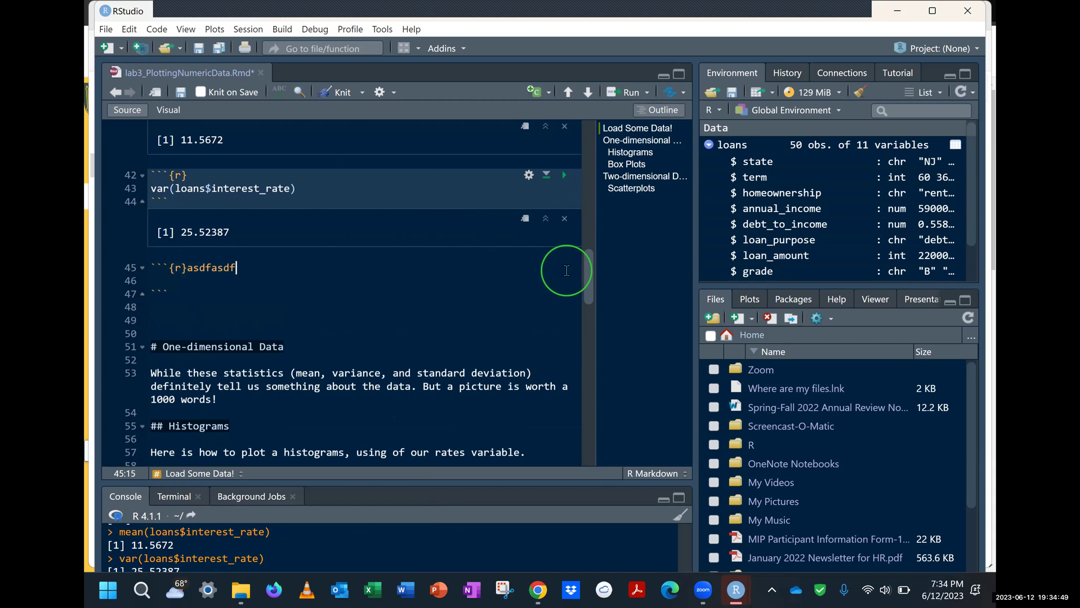
key("BackSpace")
key("BackSpace")
key("BackSpace")
key("BackSpace")
key("BackSpace")
key("BackSpace")
key("BackSpace")
key("BackSpace")
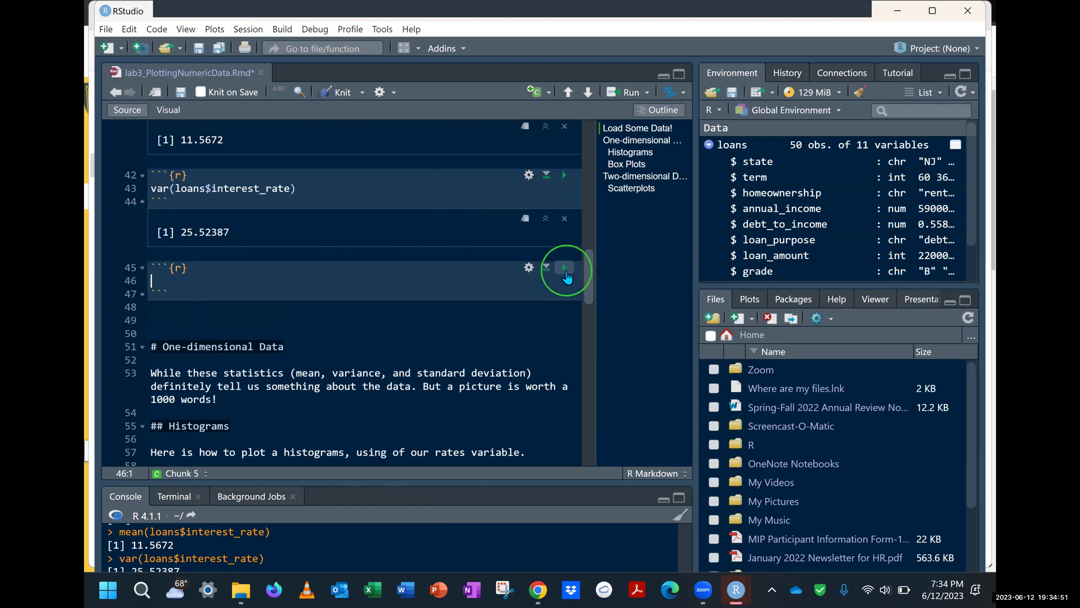
Step: Enter sd(loans$interest_rate) in the empty chunk below the variance chunk and run it
type("sd(loans")
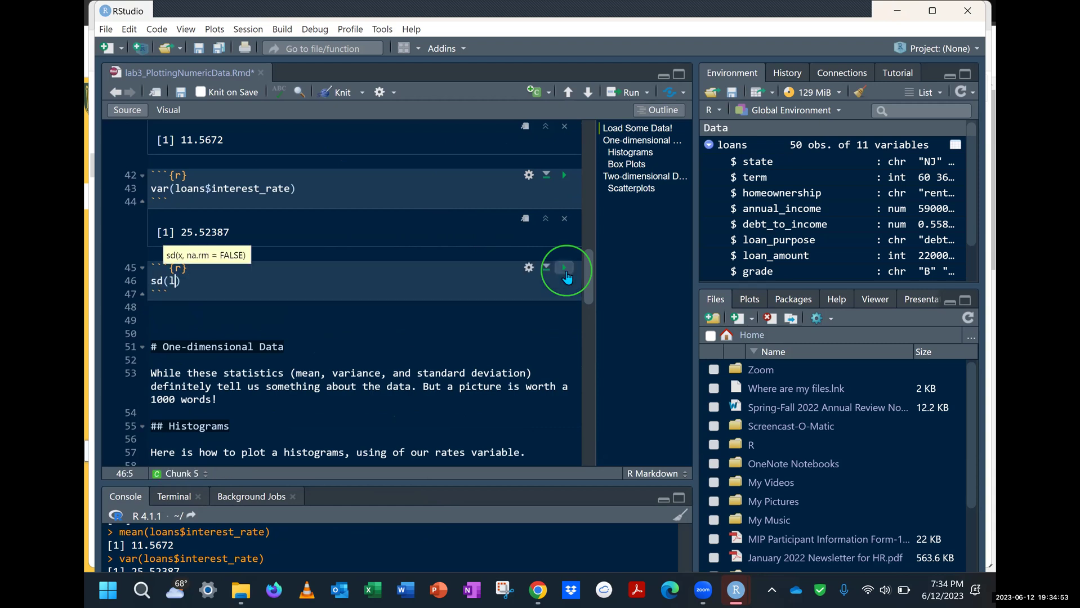
type("$interest_rate")
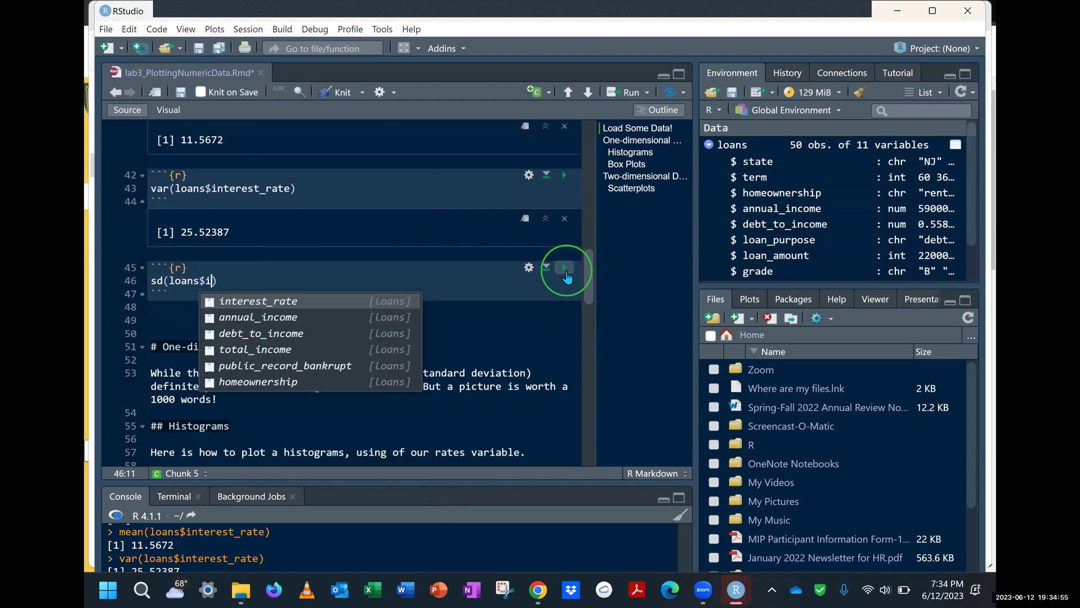
left_click(563, 268)
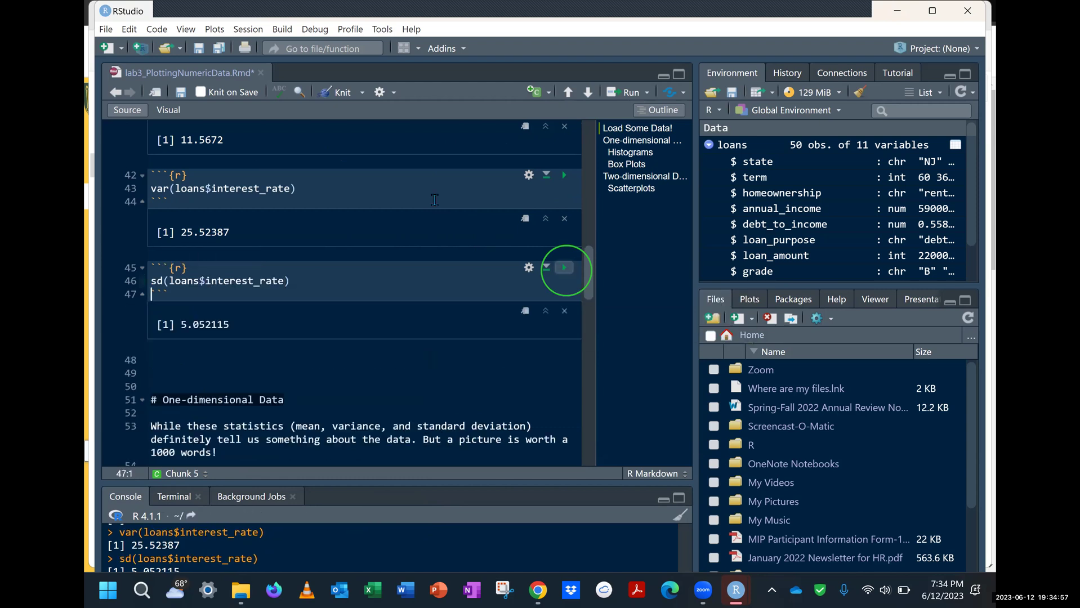
Step: Review the mean, variance and standard deviation outputs against question 4, and read on into the One-dimensional Data section
scroll(431, 198, "up", 1)
scroll(430, 198, "up", 1)
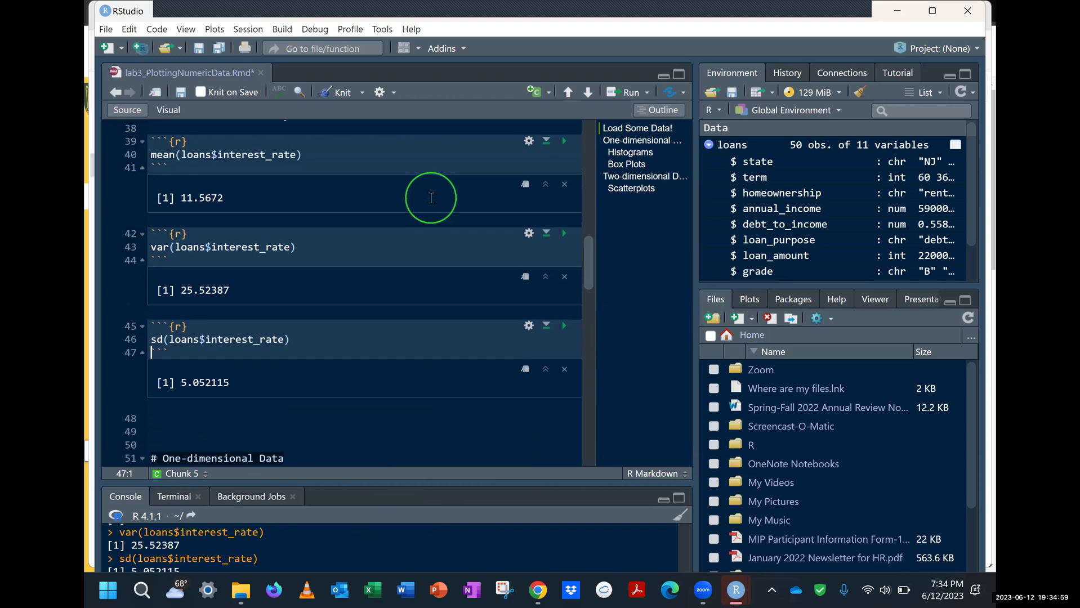
scroll(431, 197, "up", 3)
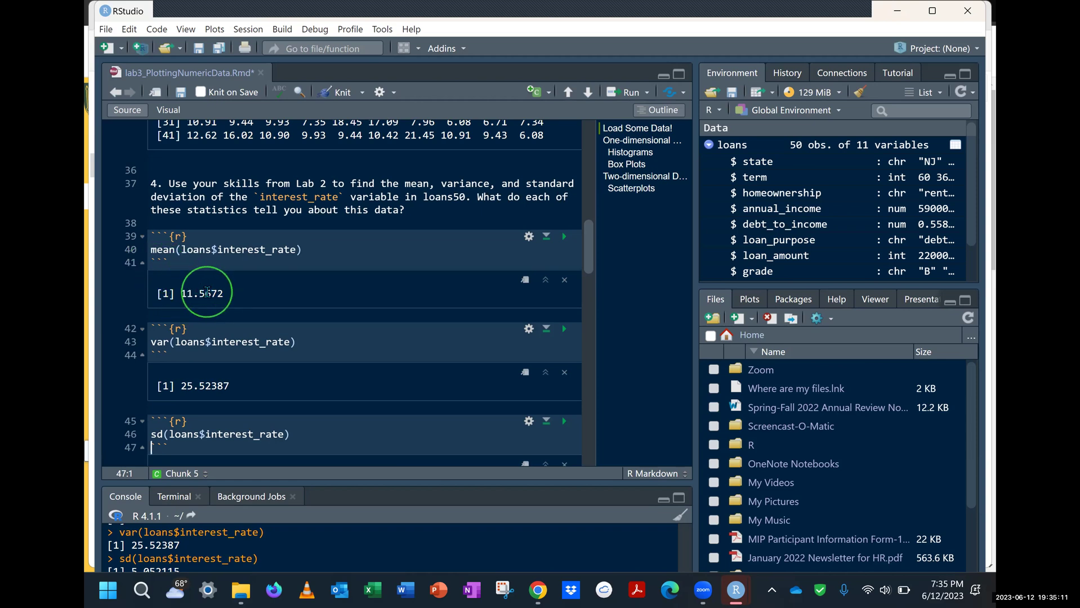
scroll(206, 292, "down", 1)
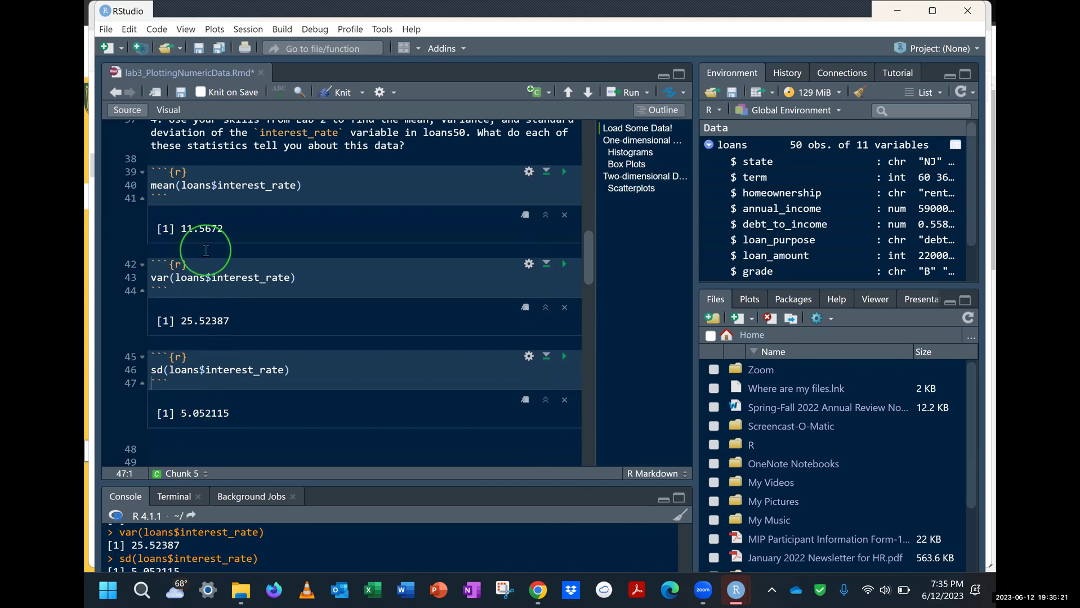
scroll(206, 251, "down", 1)
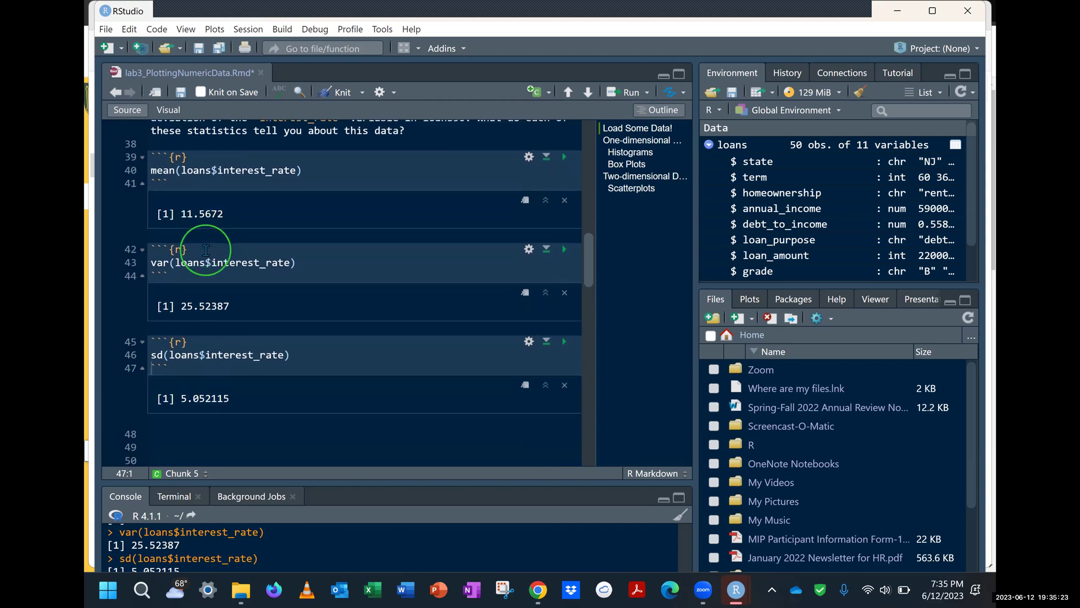
scroll(206, 250, "down", 2)
scroll(206, 251, "down", 10)
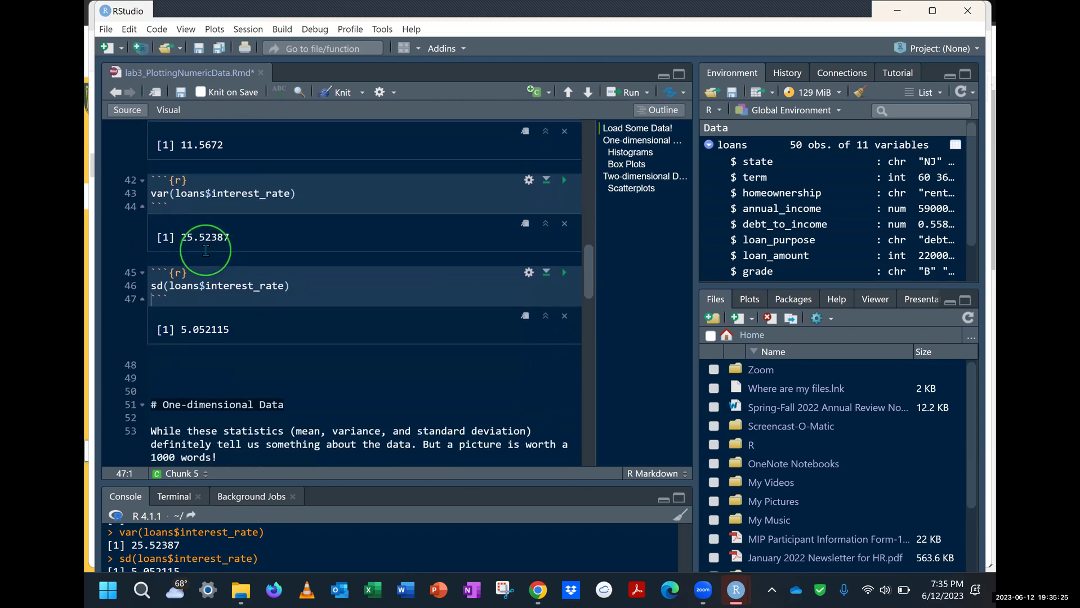
scroll(206, 250, "up", 2)
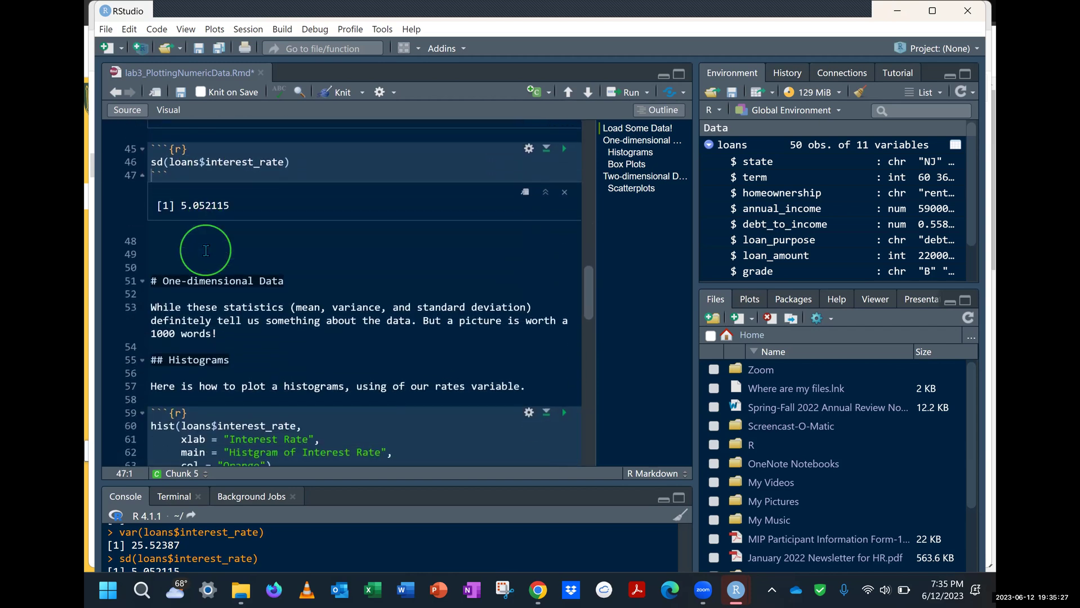
scroll(206, 251, "down", 5)
scroll(206, 252, "up", 8)
scroll(206, 253, "up", 1)
scroll(206, 253, "down", 6)
scroll(206, 252, "down", 2)
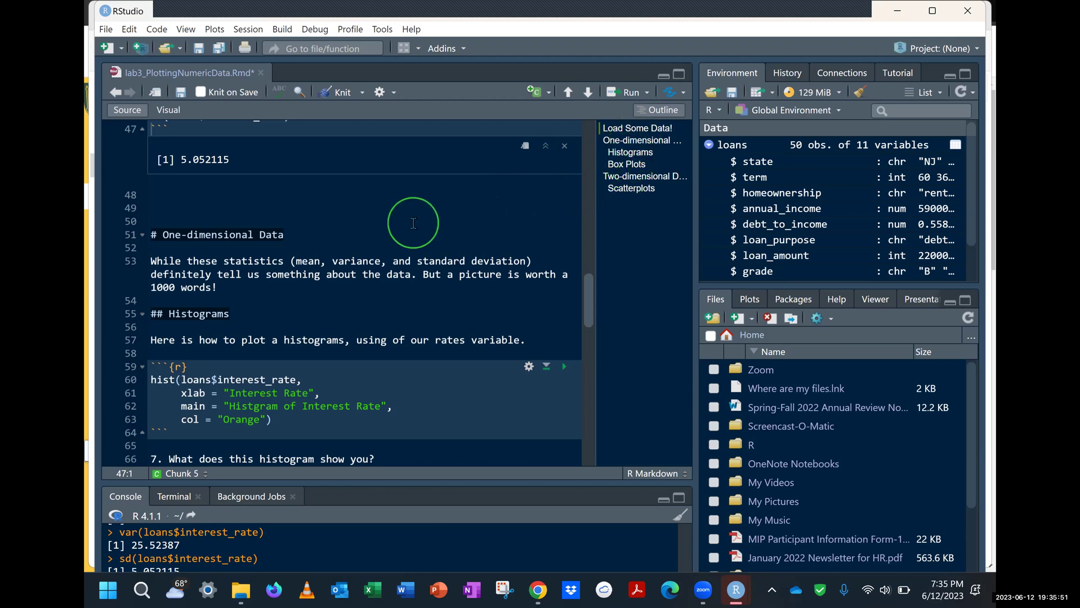
Step: Run the example hist() chunk for loans$interest_rate in the Histograms section
double_click(312, 341)
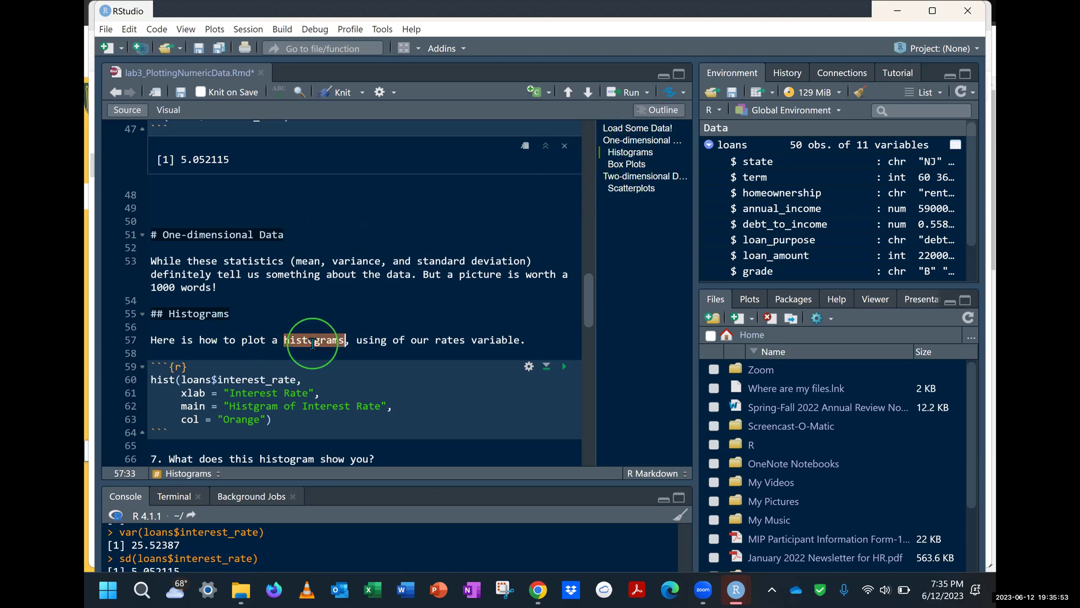
left_click(562, 366)
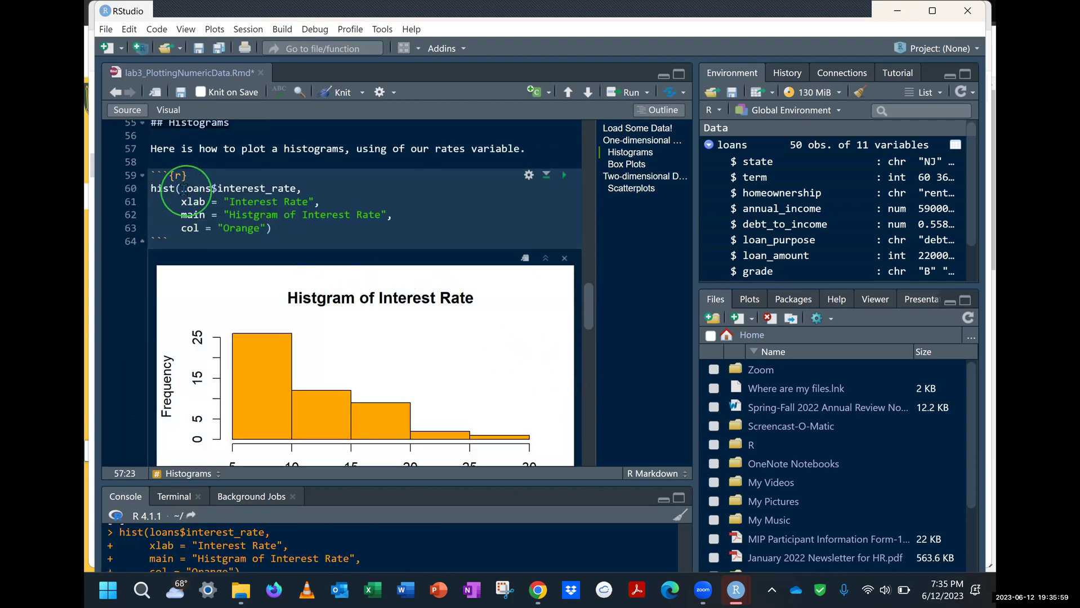
Step: Examine the hist() chunk's data, xlab, main and col arguments together with the plotted interest rate histogram
left_click_drag(183, 188, 296, 191)
left_click_drag(181, 202, 248, 202)
left_click_drag(182, 215, 169, 242)
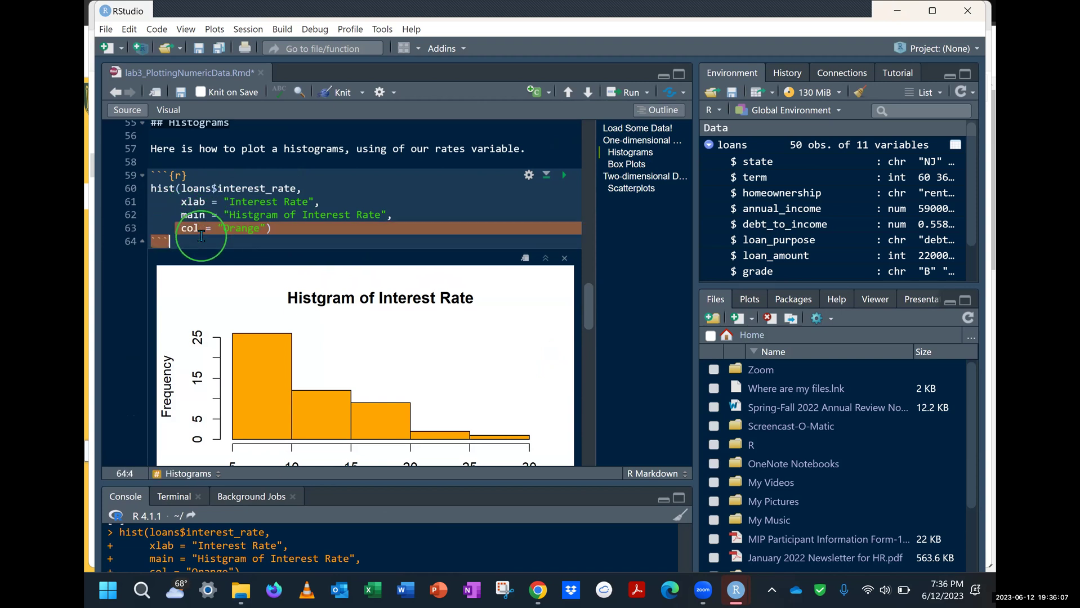
left_click(349, 200)
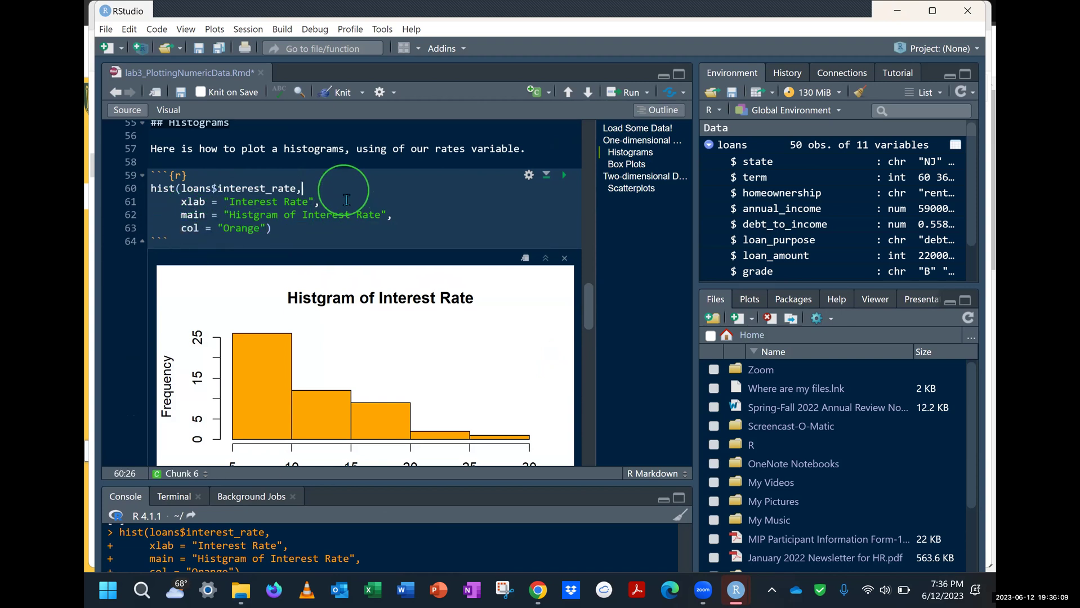
left_click(313, 226)
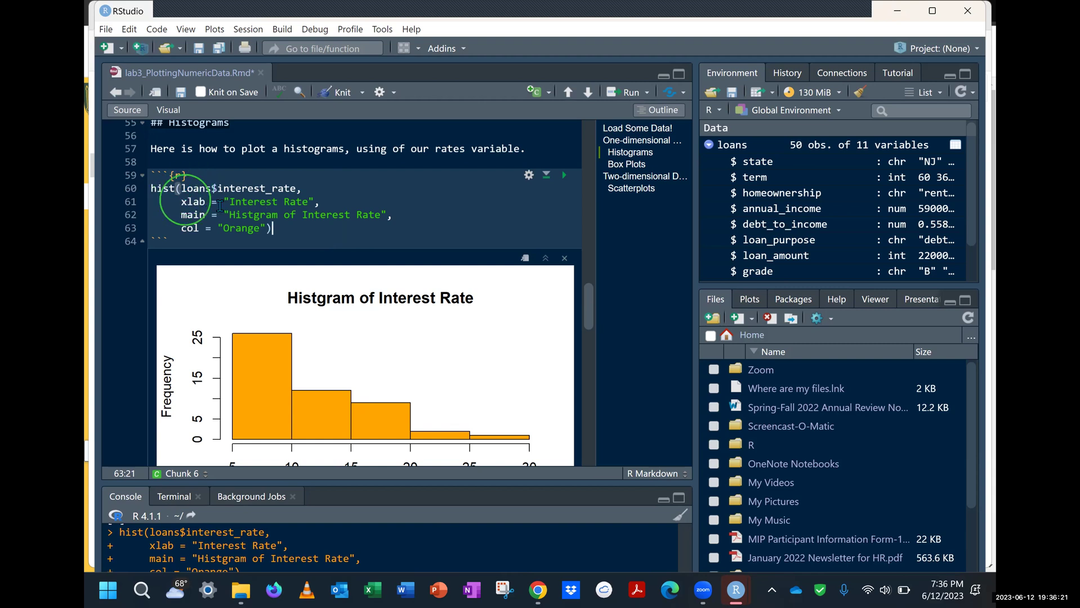
scroll(228, 293, "down", 1)
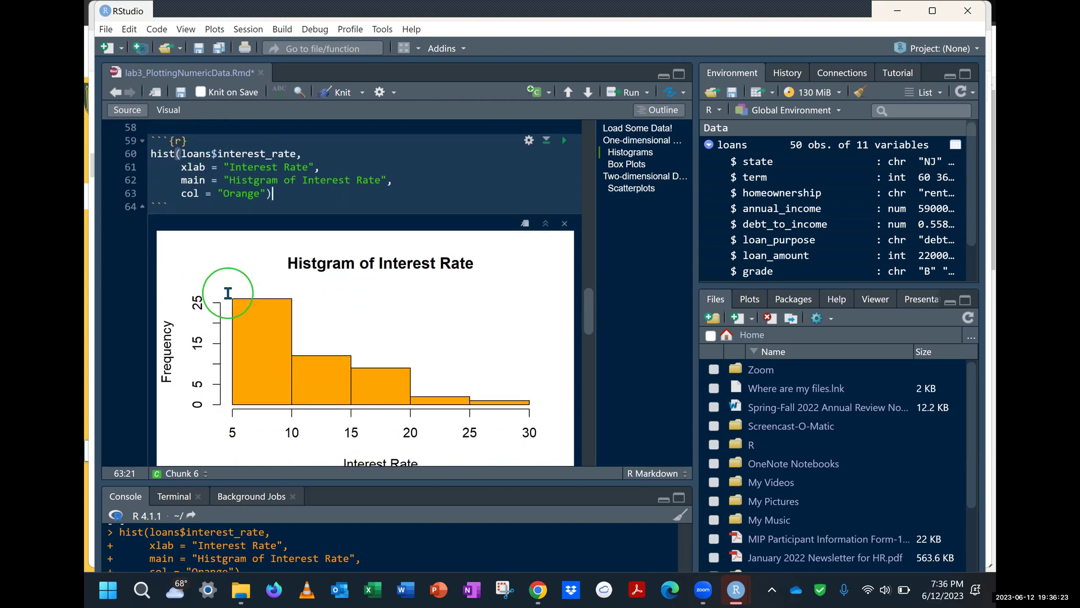
scroll(228, 293, "down", 1)
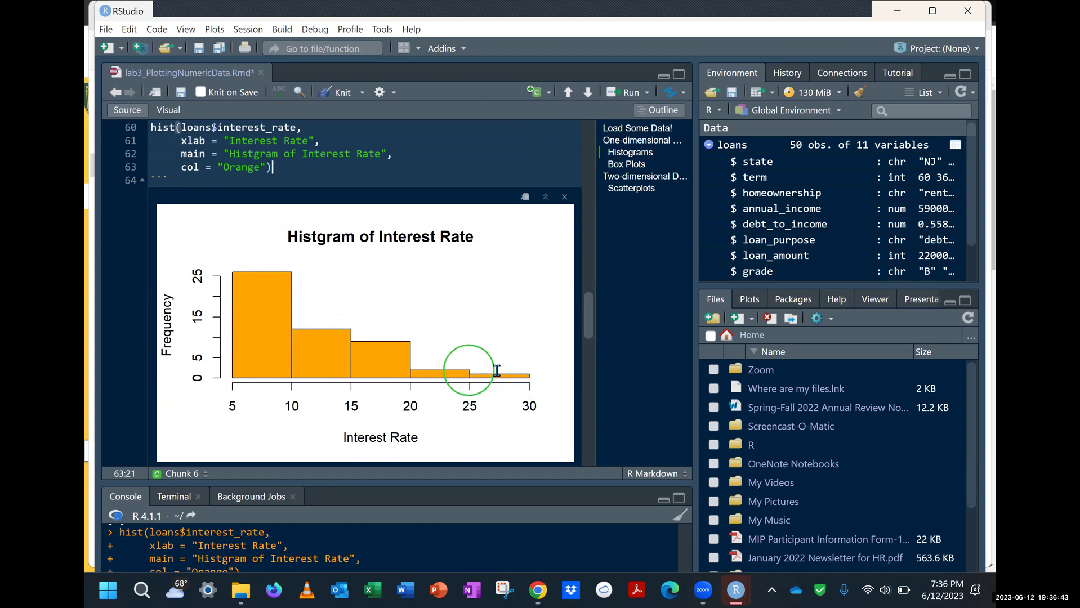
Step: Answer question 7 with "5-10% interest rates are the most common." and, on the following line, "Least common is higher interest rates."
scroll(494, 370, "down", 2)
scroll(495, 371, "down", 3)
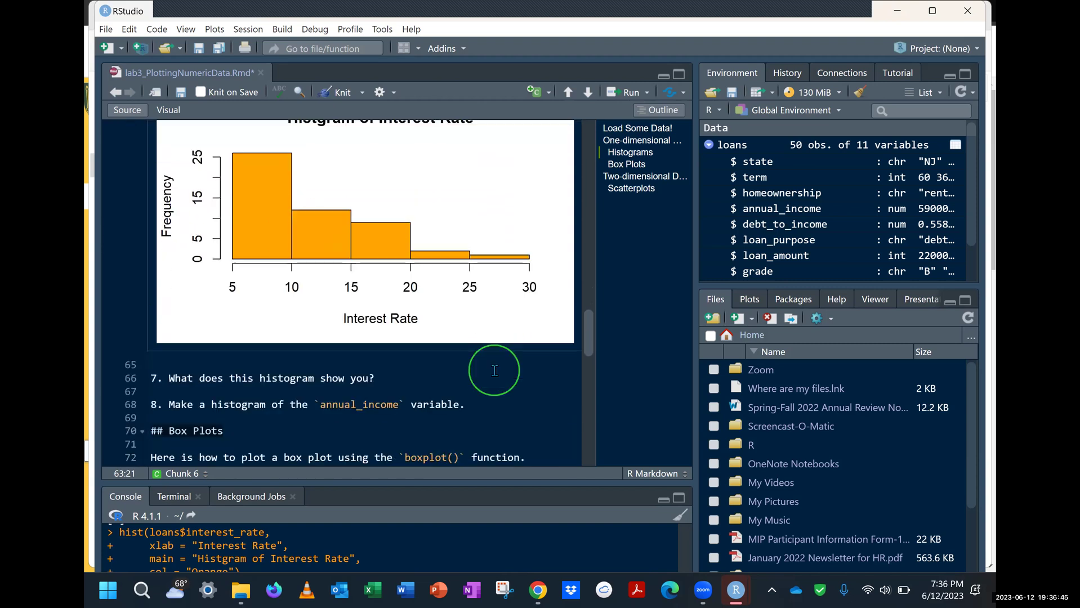
scroll(494, 371, "up", 3)
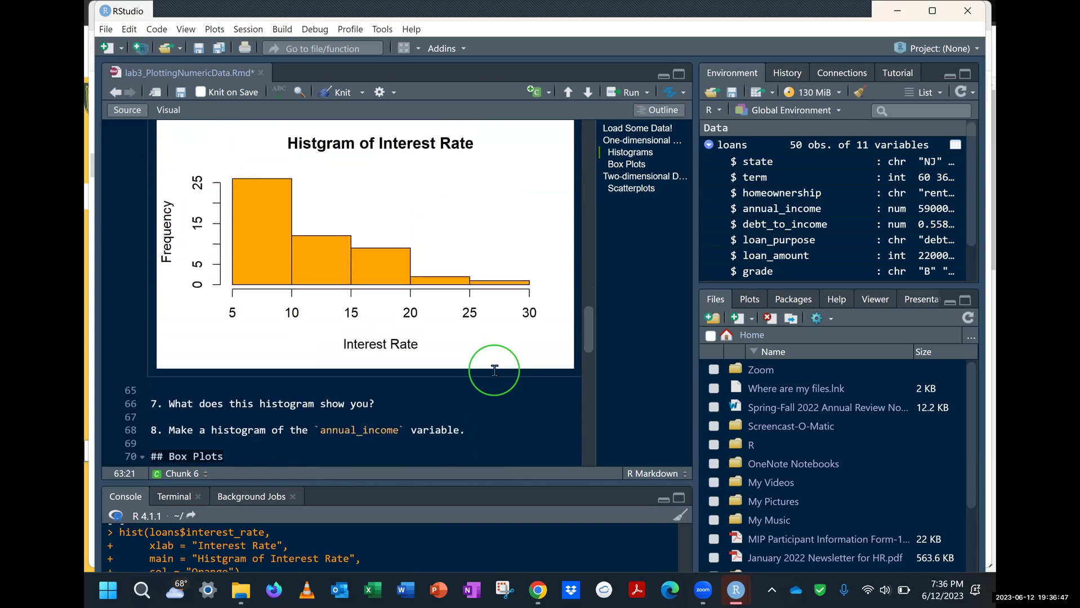
left_click(427, 408)
key("Return")
key("Return")
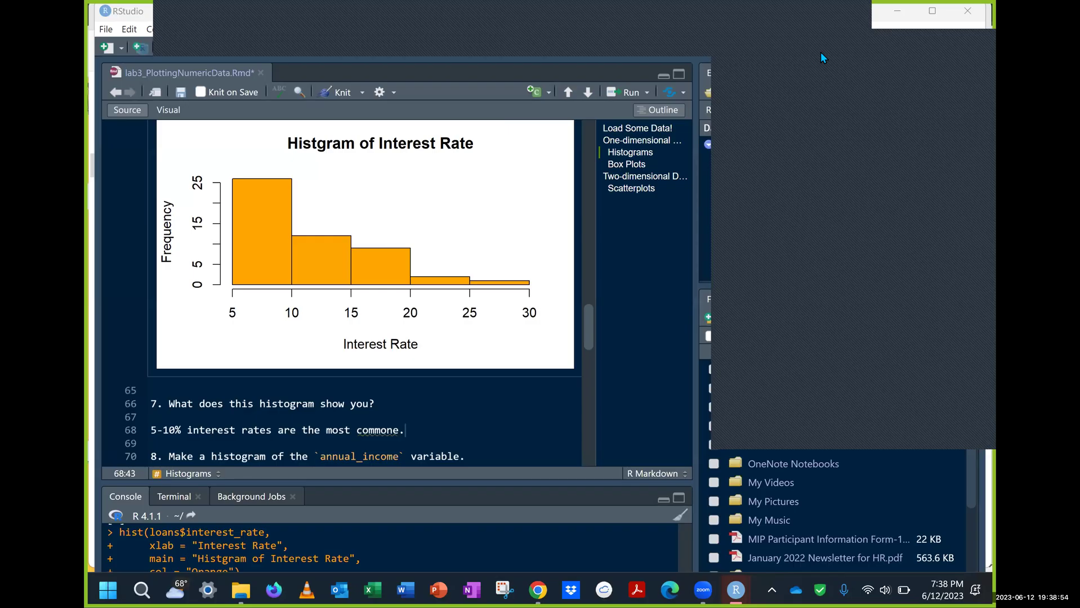
key("Left")
key("Left")
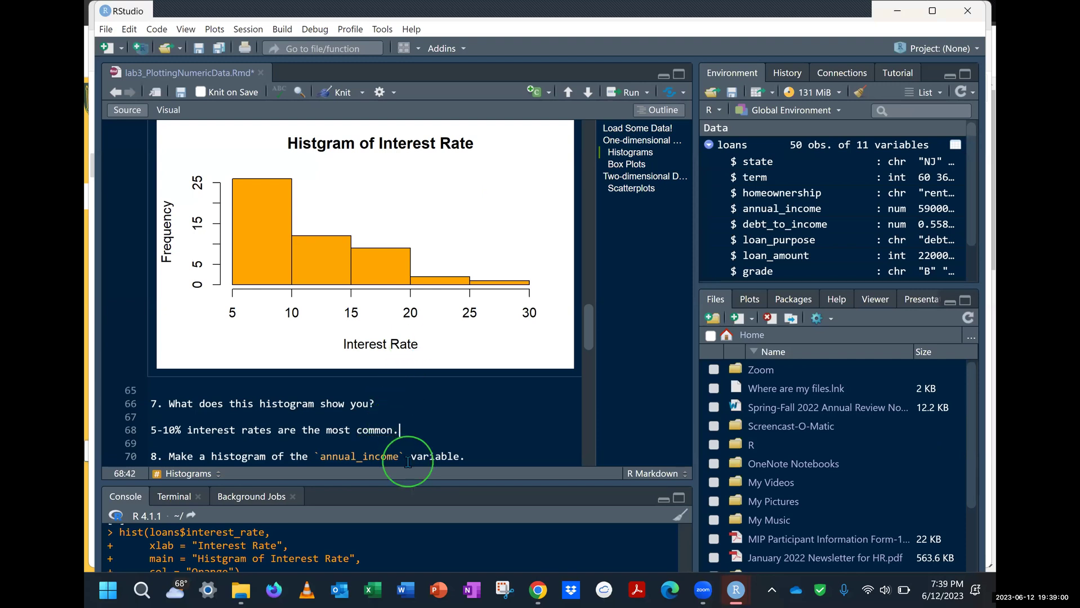
key("Return")
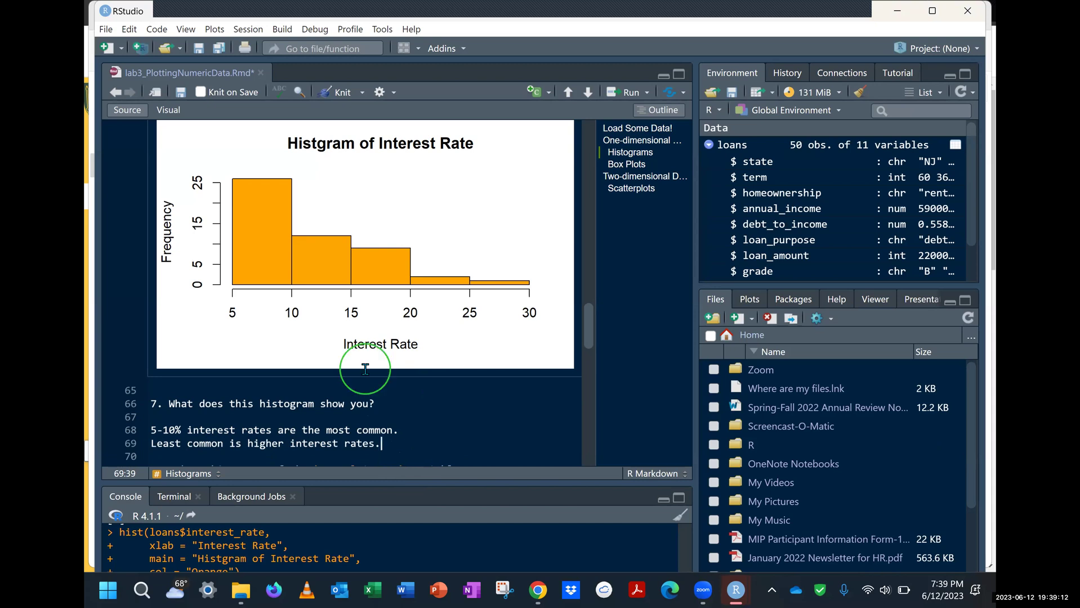
Step: Copy the entire interest rate histogram chunk, including its opening and closing backtick lines
scroll(345, 330, "up", 2)
scroll(345, 331, "down", 3)
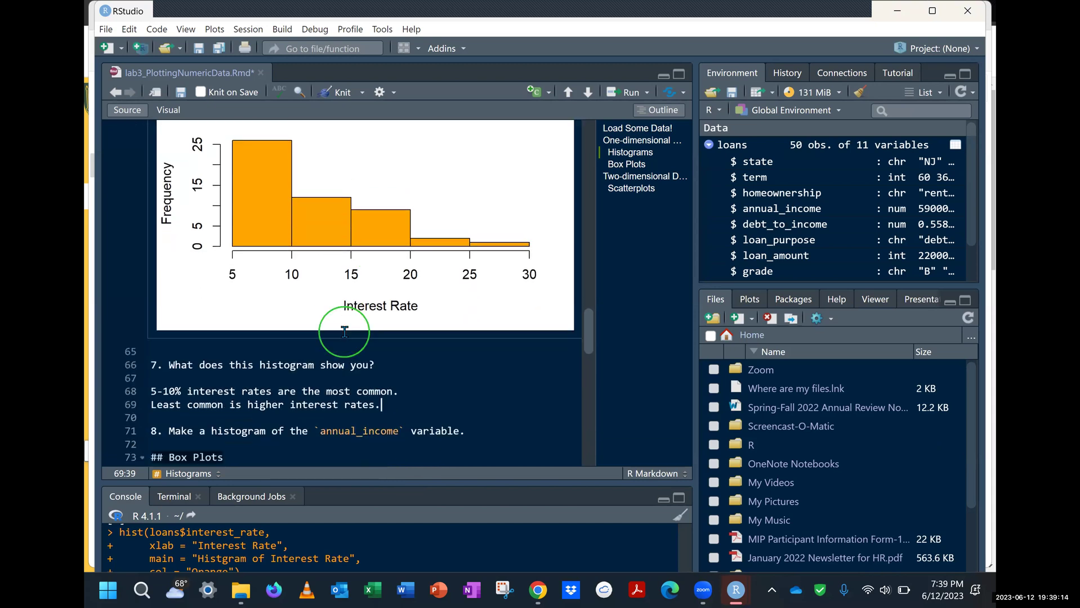
scroll(345, 331, "down", 3)
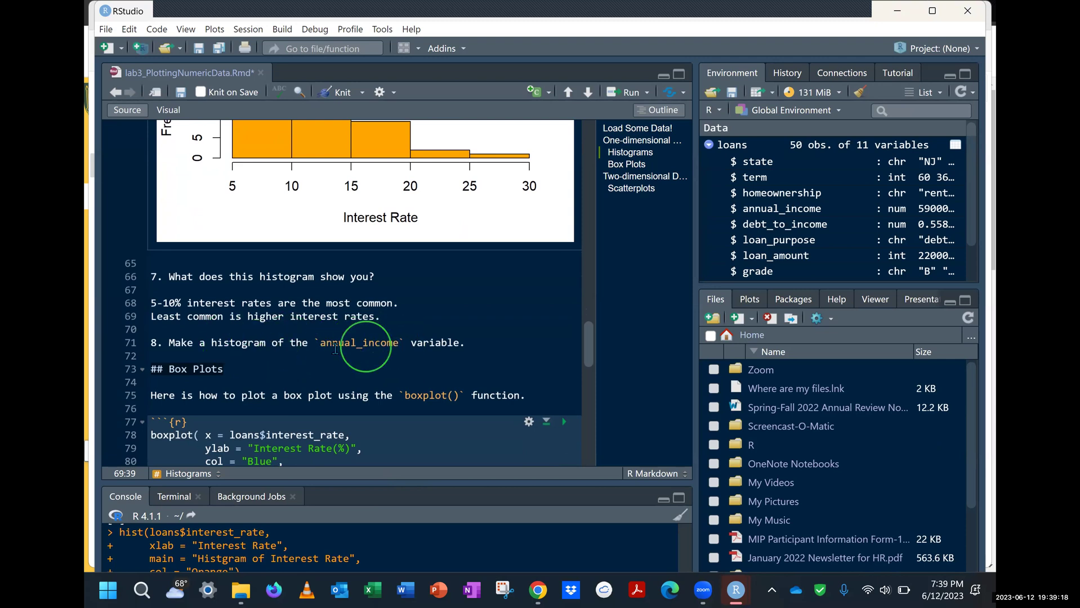
scroll(281, 349, "up", 4)
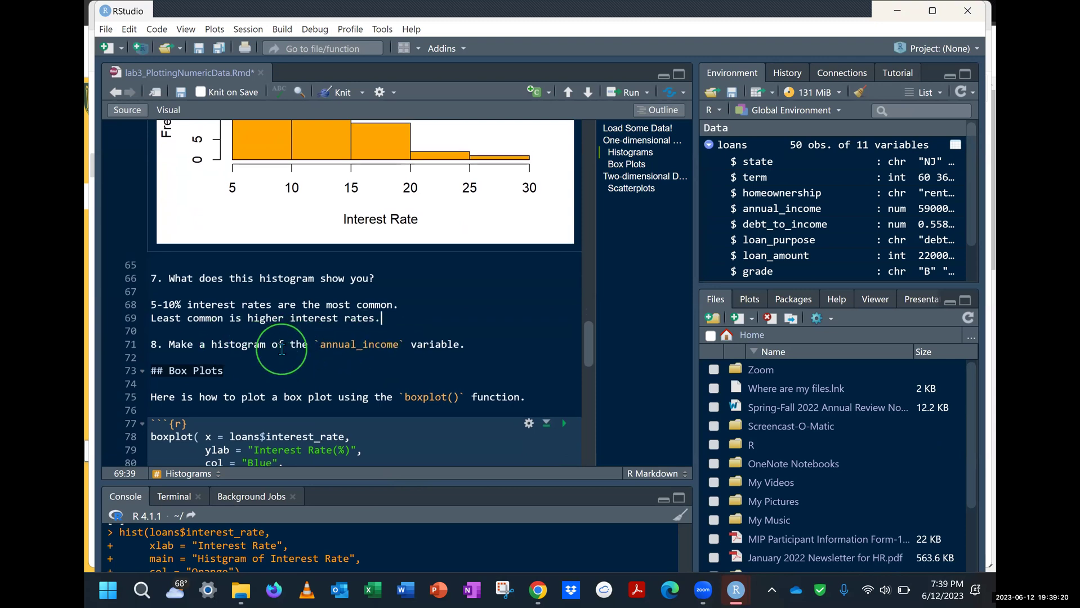
scroll(282, 349, "up", 8)
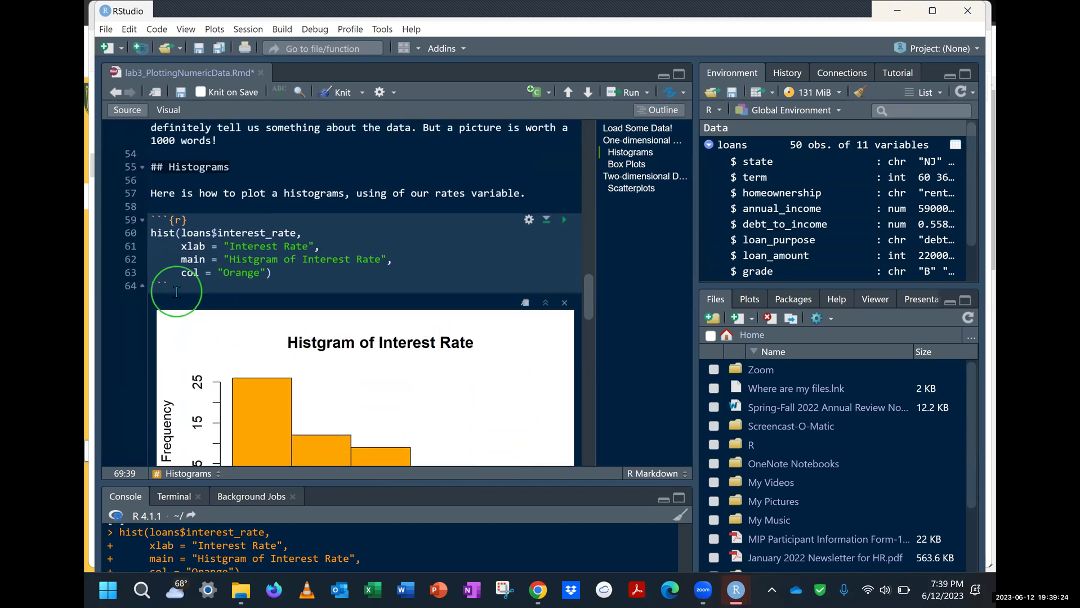
left_click_drag(176, 292, 140, 228)
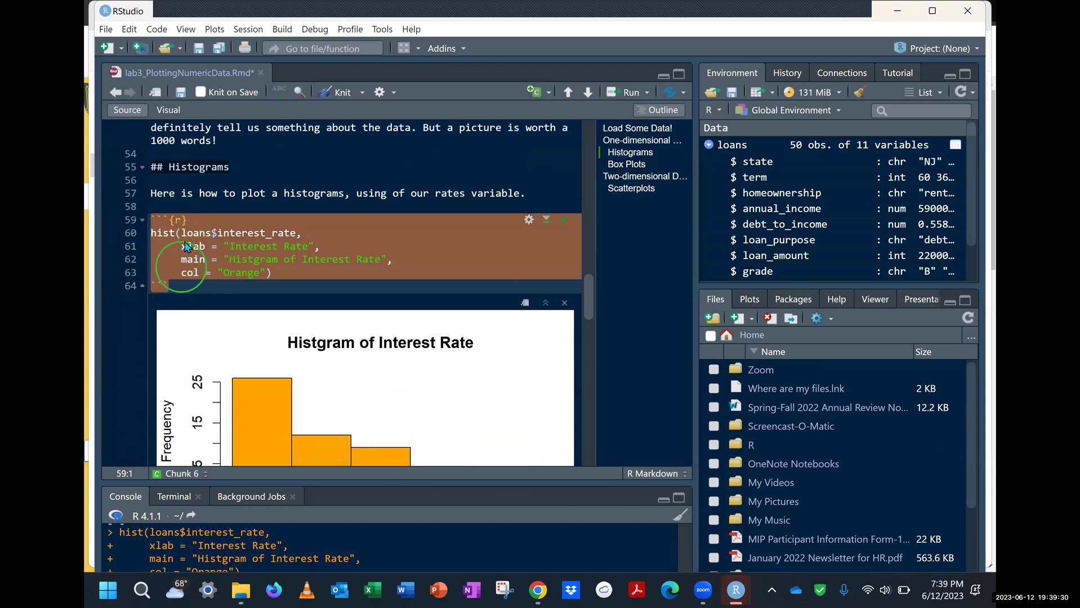
left_click(179, 280)
left_click_drag(169, 288, 151, 221)
key("ctrl+c")
scroll(440, 272, "up", 3)
scroll(440, 271, "down", 3)
scroll(440, 271, "down", 5)
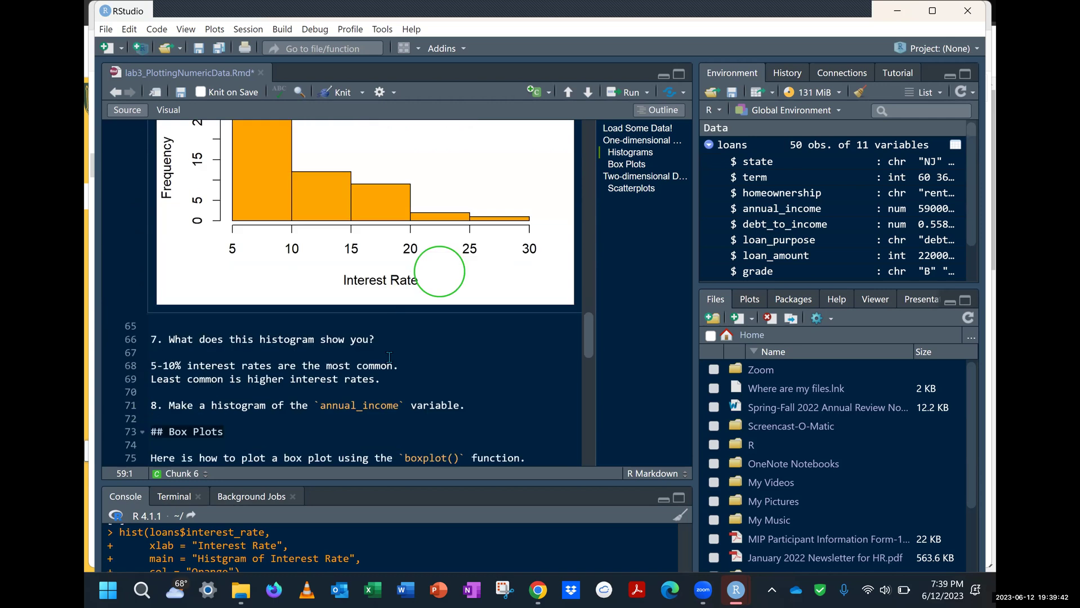
Step: Paste the copied histogram chunk below question 8, separated from the question by a blank line
left_click(401, 341)
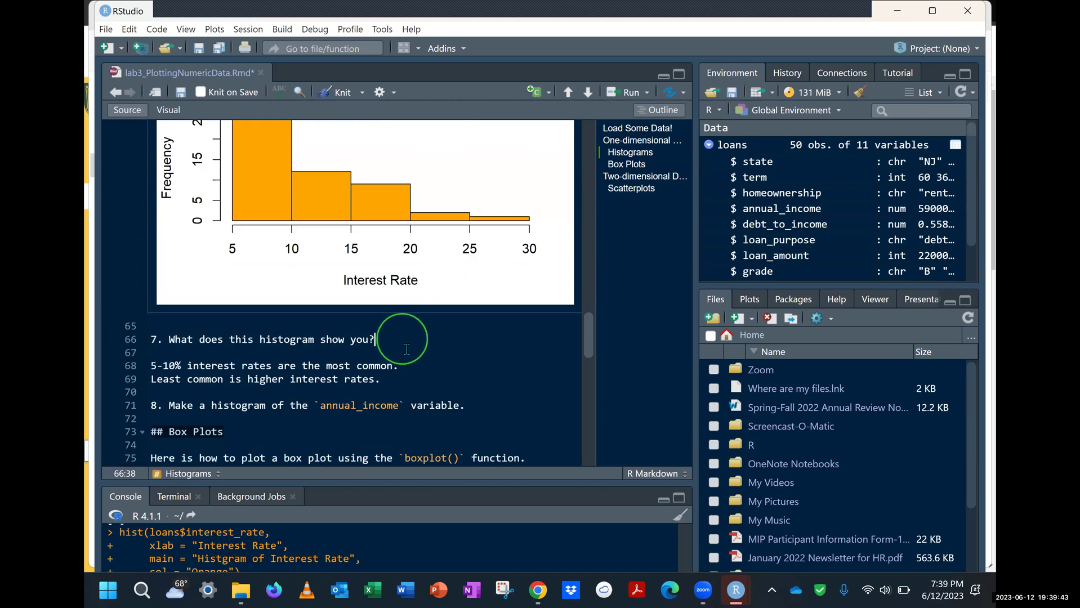
left_click(479, 410)
key("Return")
key("Return")
key("ctrl+v")
scroll(477, 409, "down", 2)
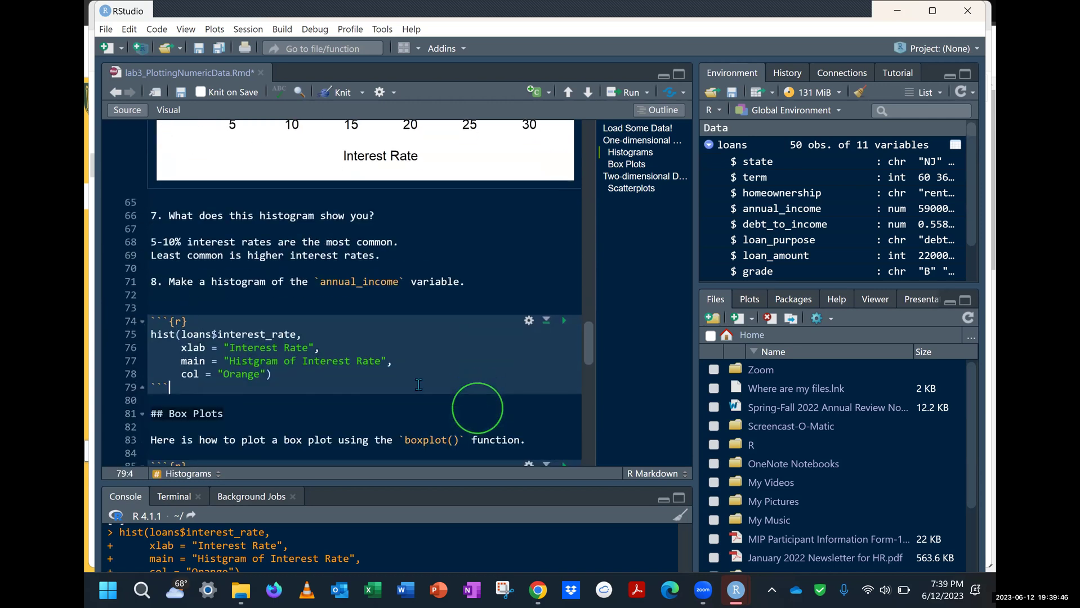
Step: In the chunk under question 8, replace the plotted variable with loans$annual_income and set the x-axis label to "Annual Income"
left_click_drag(213, 335, 297, 335)
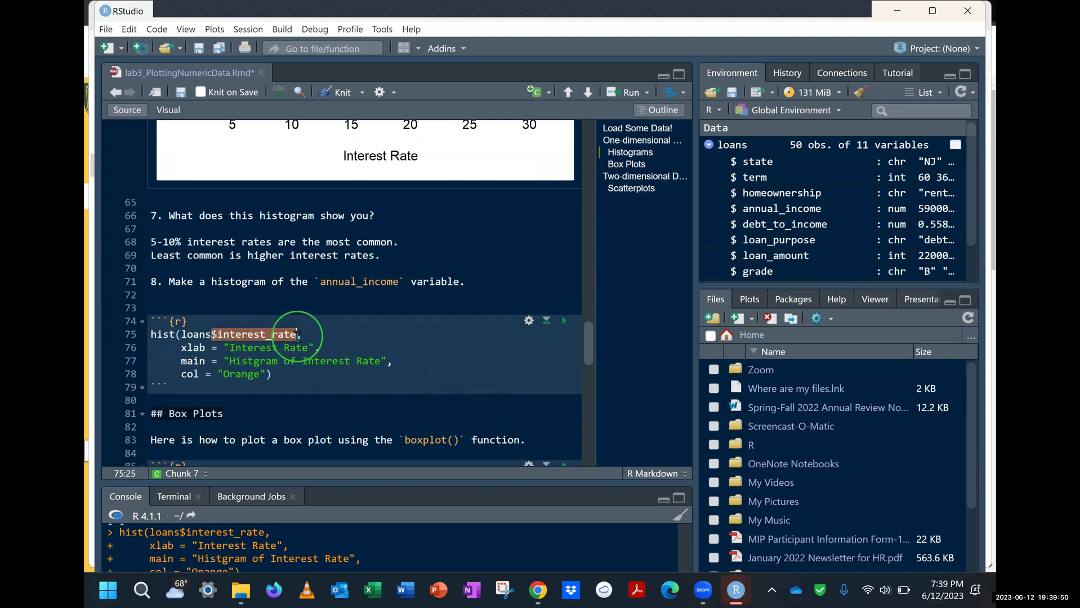
type("$")
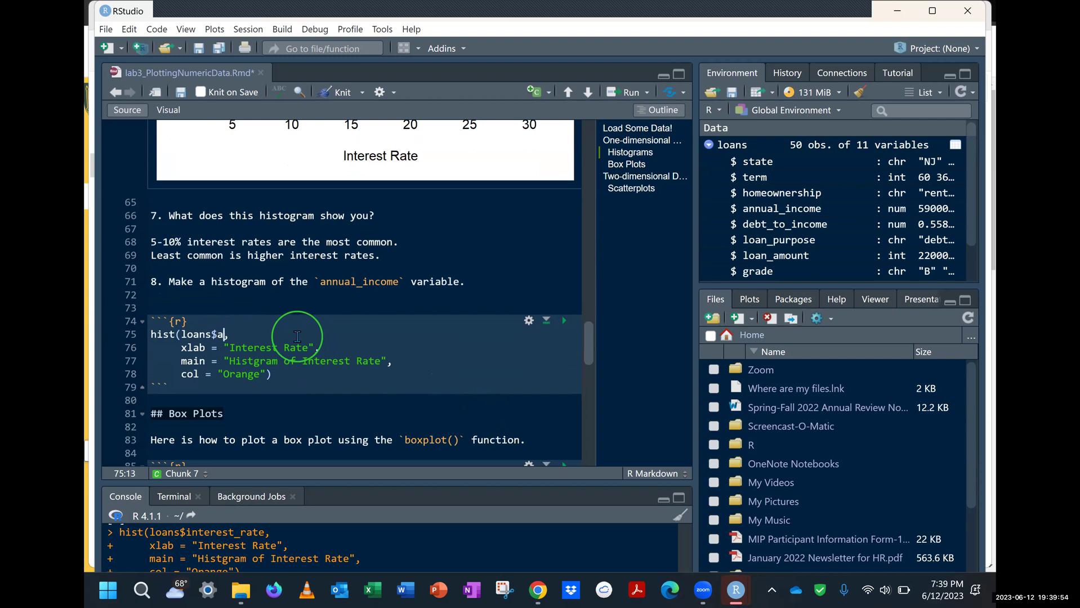
type("$annual_income")
left_click_drag(229, 347, 309, 352)
type("Annual Incom")
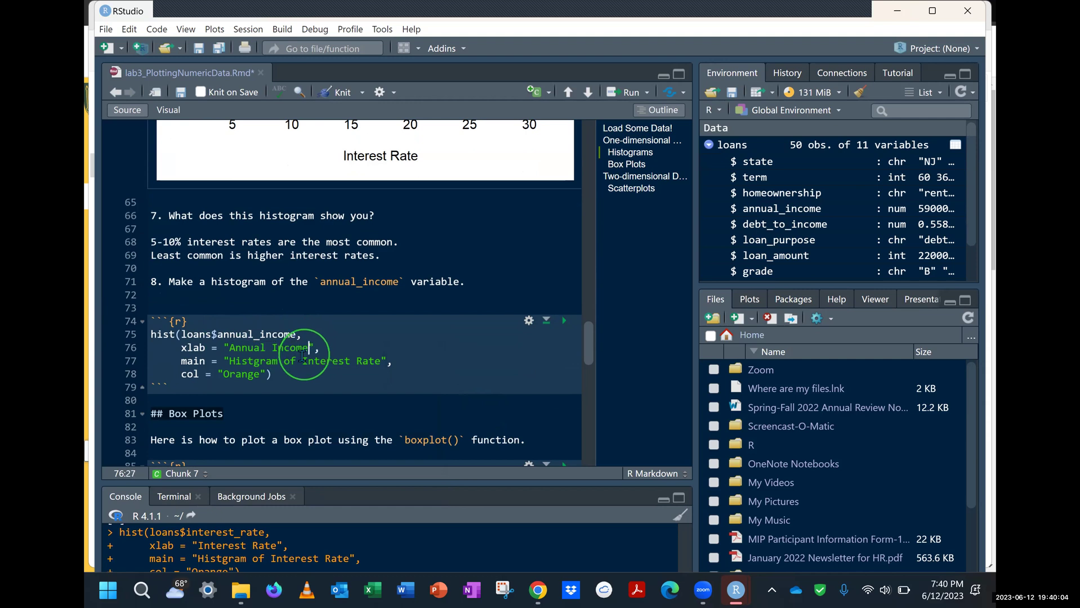
Step: Change the question 8 chunk's main title to "Histogram of Annual Income", correcting the misspelled first word
left_click(257, 360)
type("o")
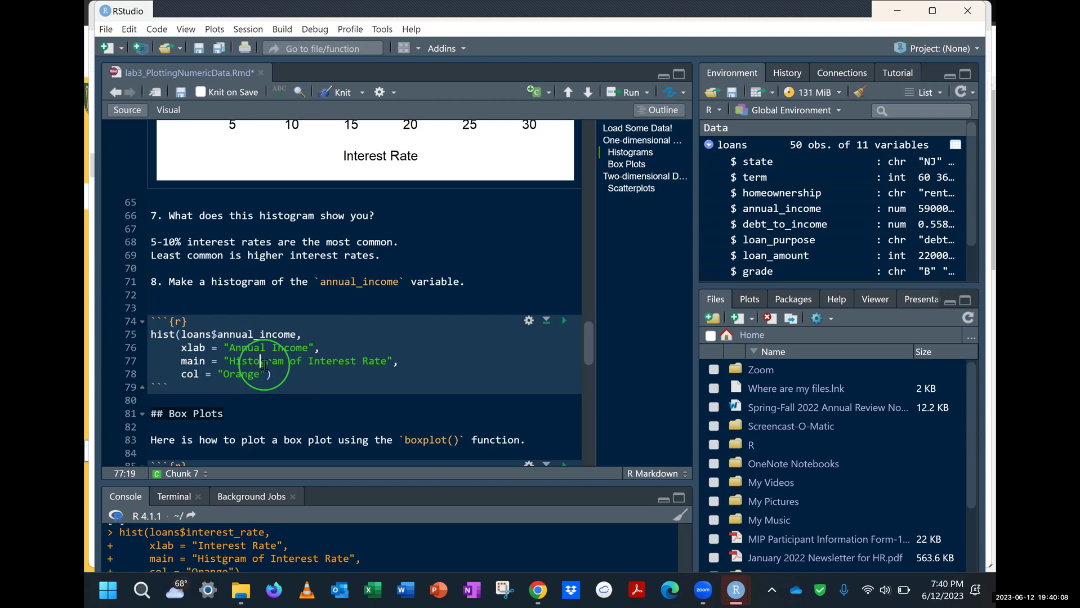
left_click_drag(308, 361, 386, 361)
type("Annual Incom")
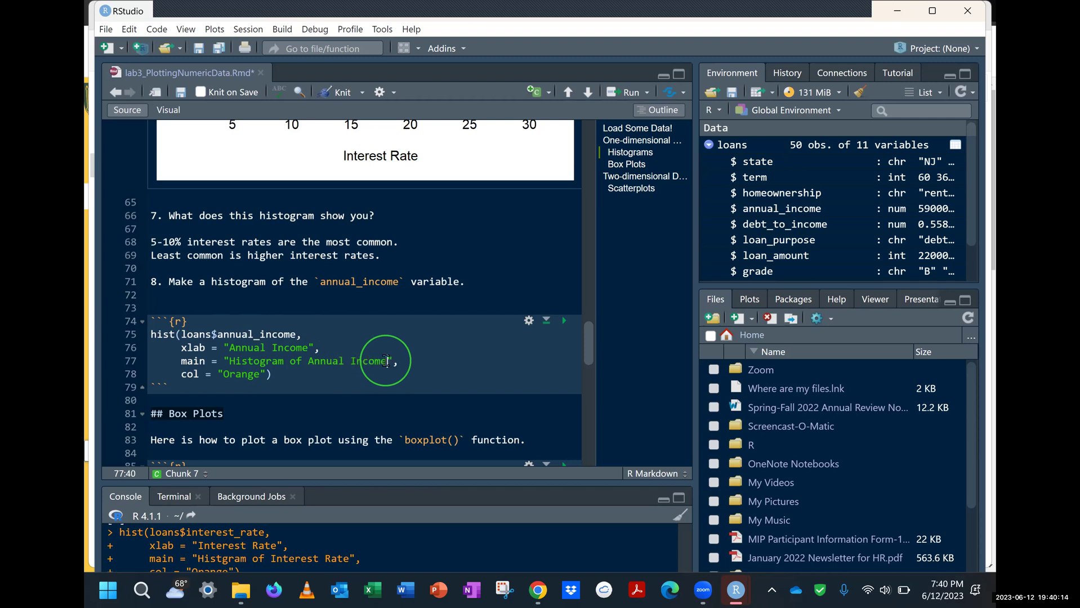
Step: Correct the misspelling in the original interest rate chunk's title so it reads "Histogram of Interest Rate"
scroll(386, 360, "up", 8)
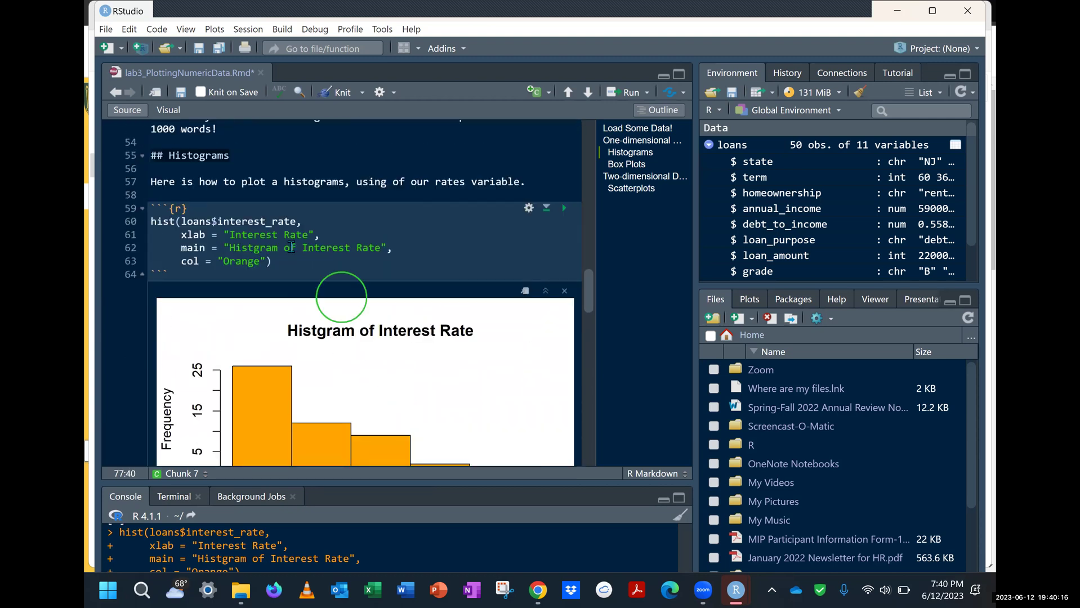
left_click(255, 247)
type("o")
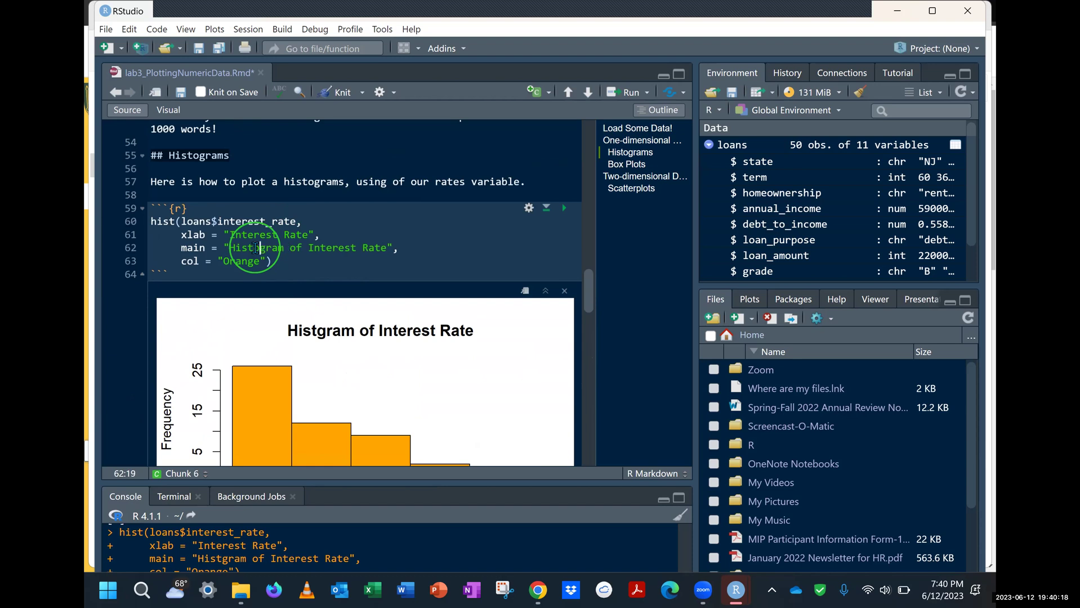
Step: Set the annual income histogram's colour to "Blue" and run its chunk
scroll(255, 247, "down", 5)
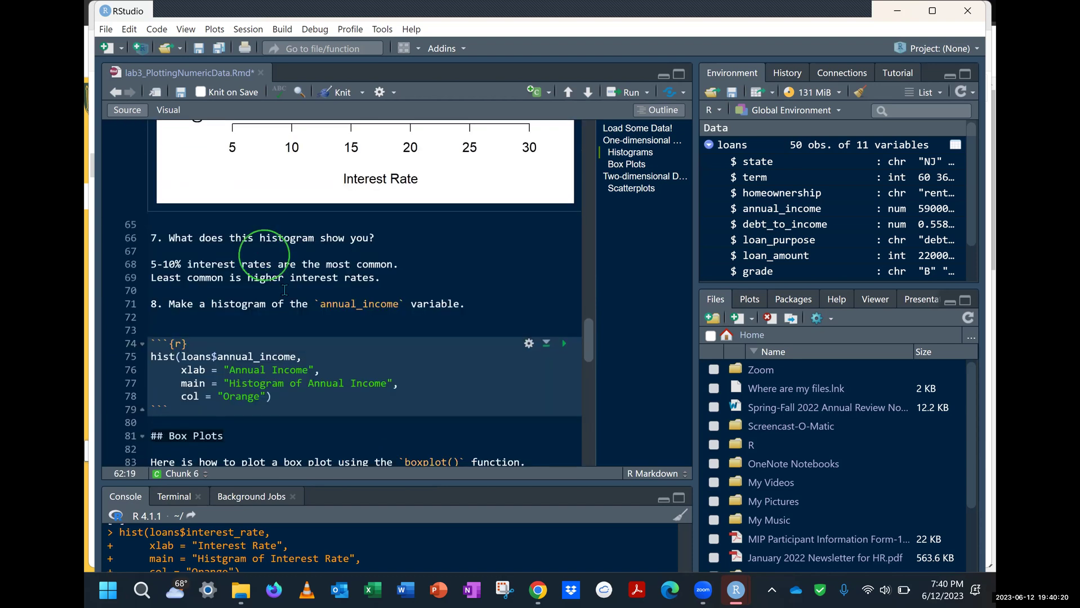
left_click(236, 398)
double_click(236, 397)
type("Blu")
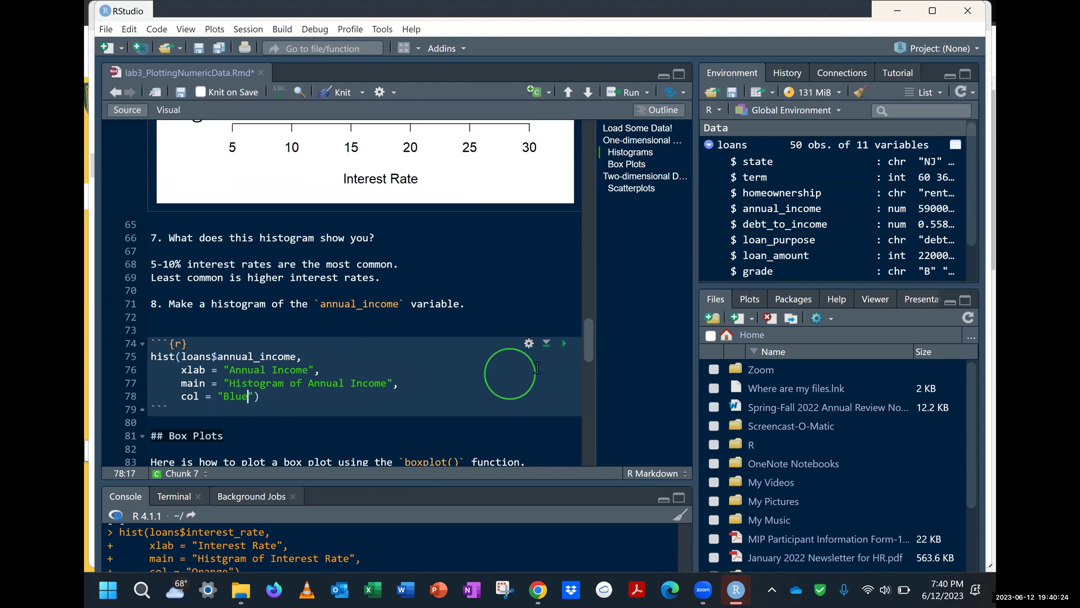
left_click(563, 353)
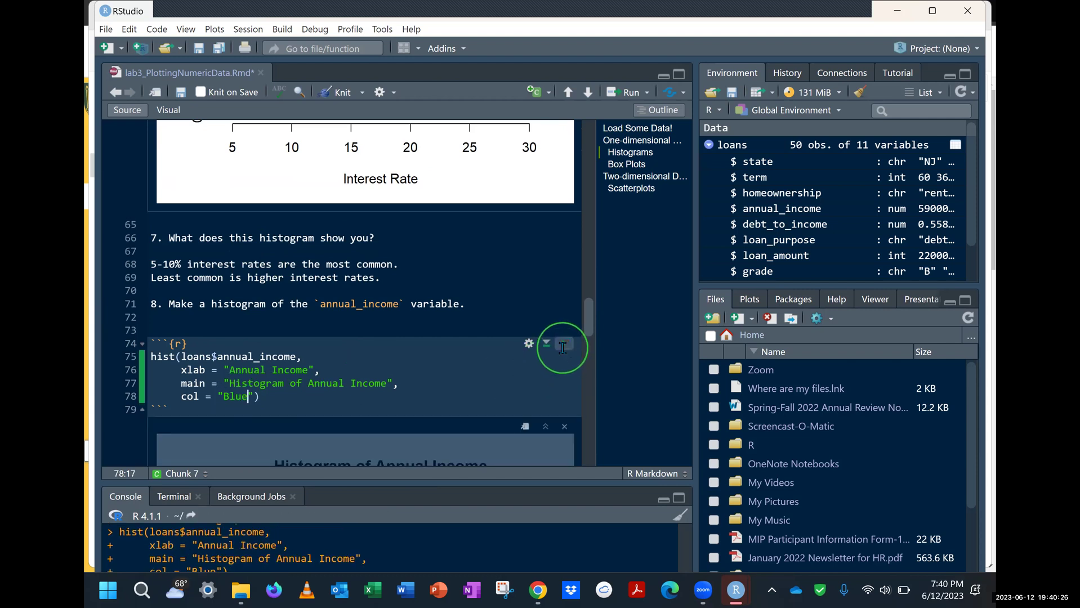
Step: Examine the annual income histogram's bars and axes, and look over the Box Plots section that follows it
scroll(473, 339, "up", 3)
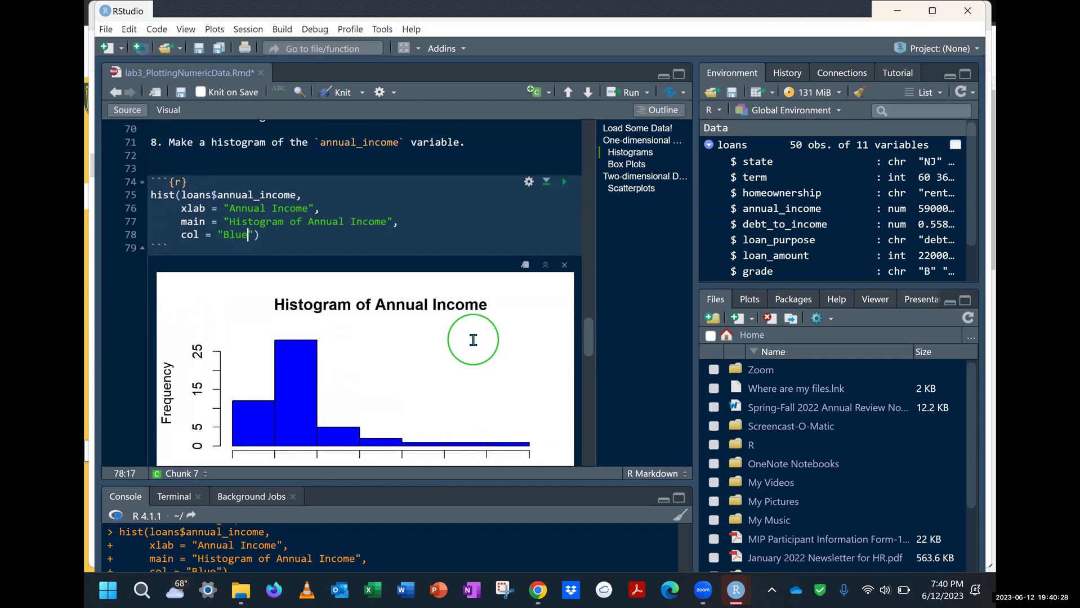
scroll(473, 339, "down", 4)
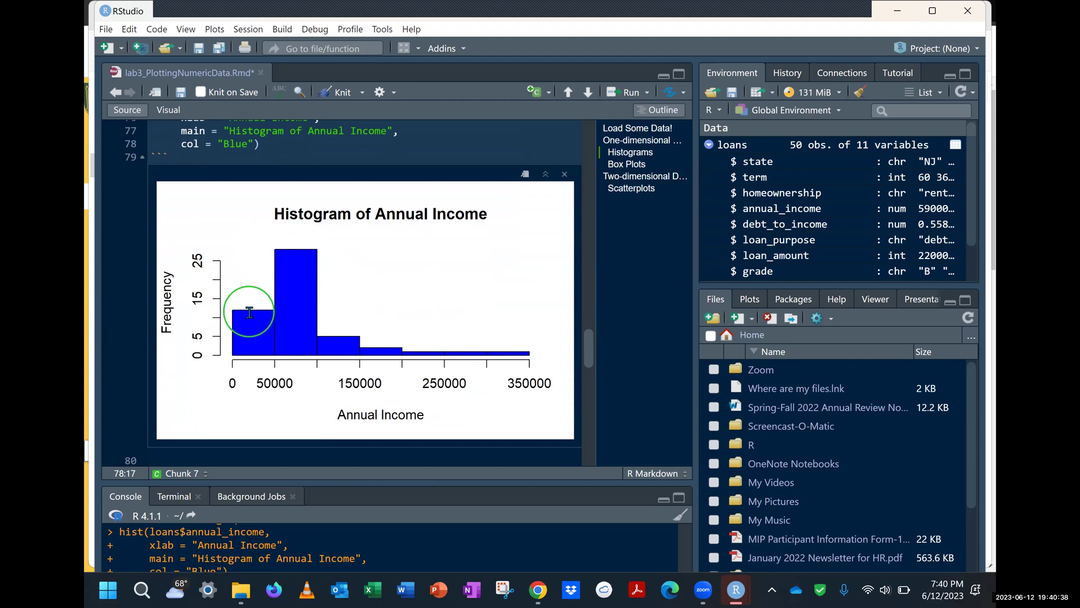
scroll(249, 312, "down", 5)
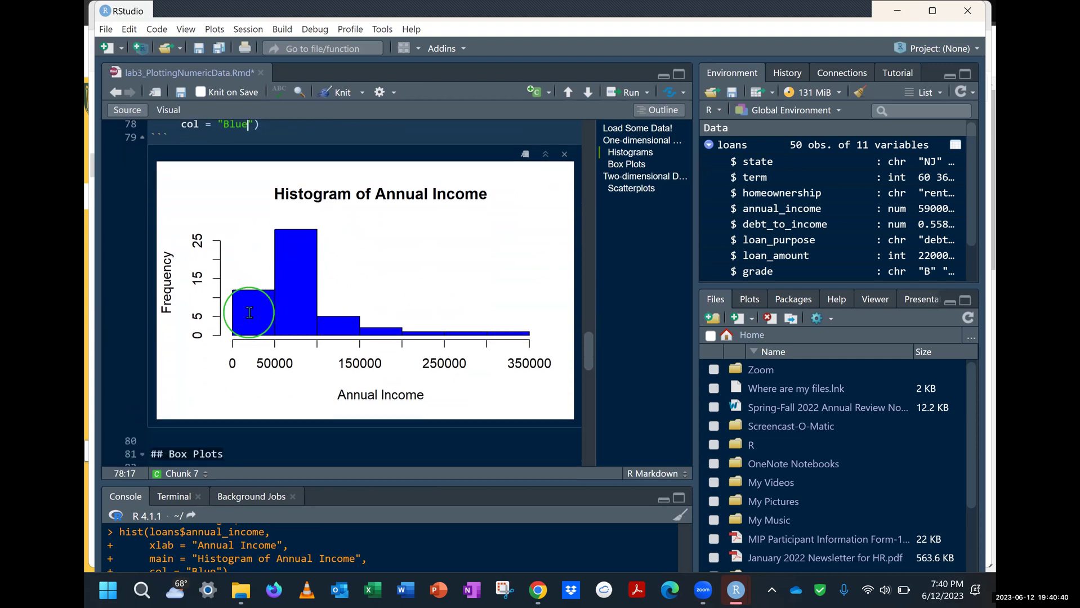
scroll(248, 312, "up", 2)
scroll(249, 313, "down", 4)
scroll(249, 313, "up", 3)
scroll(249, 312, "down", 4)
scroll(250, 312, "down", 1)
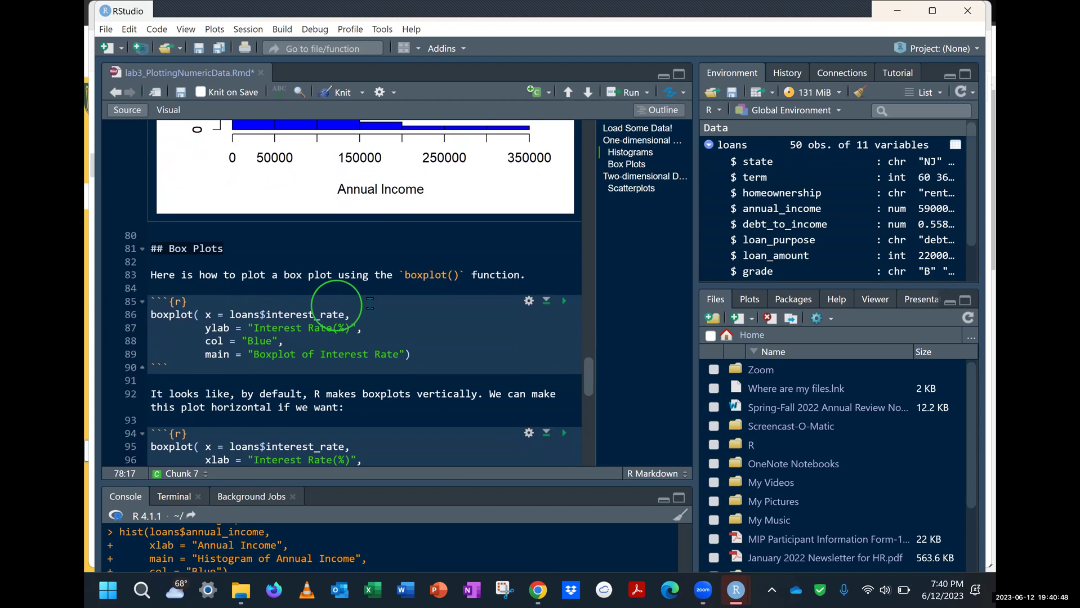
Step: Remove the "x =" argument name from the first boxplot() chunk and run that chunk
double_click(171, 319)
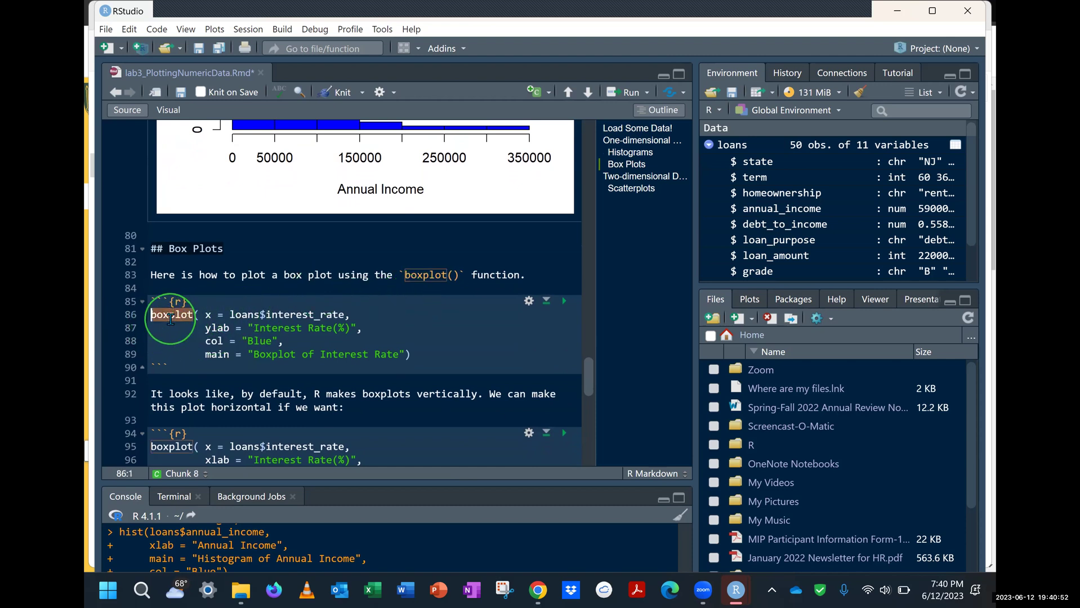
left_click_drag(206, 315, 230, 315)
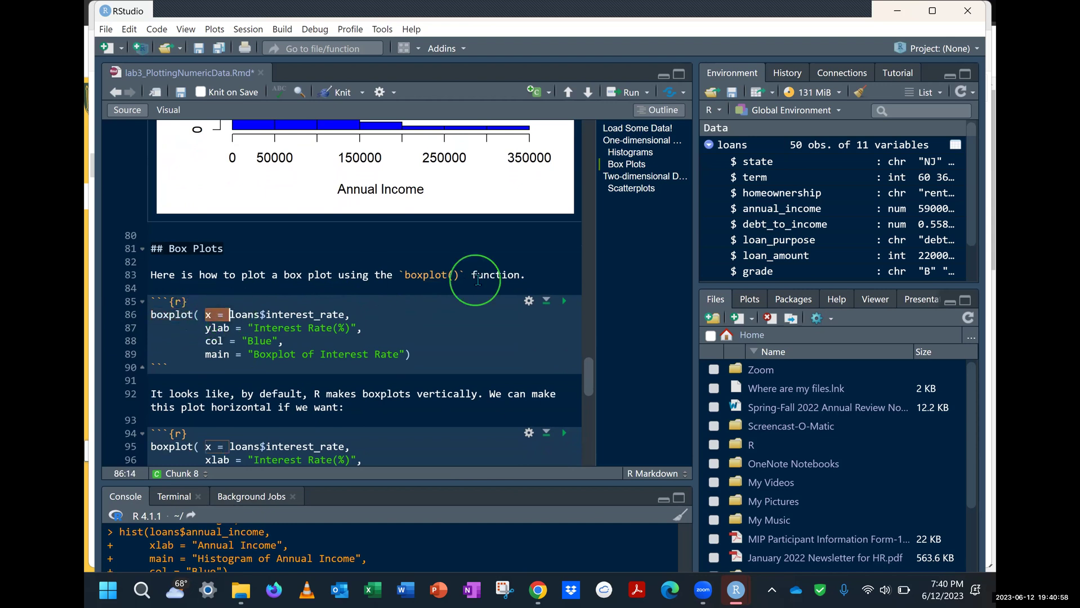
key("BackSpace")
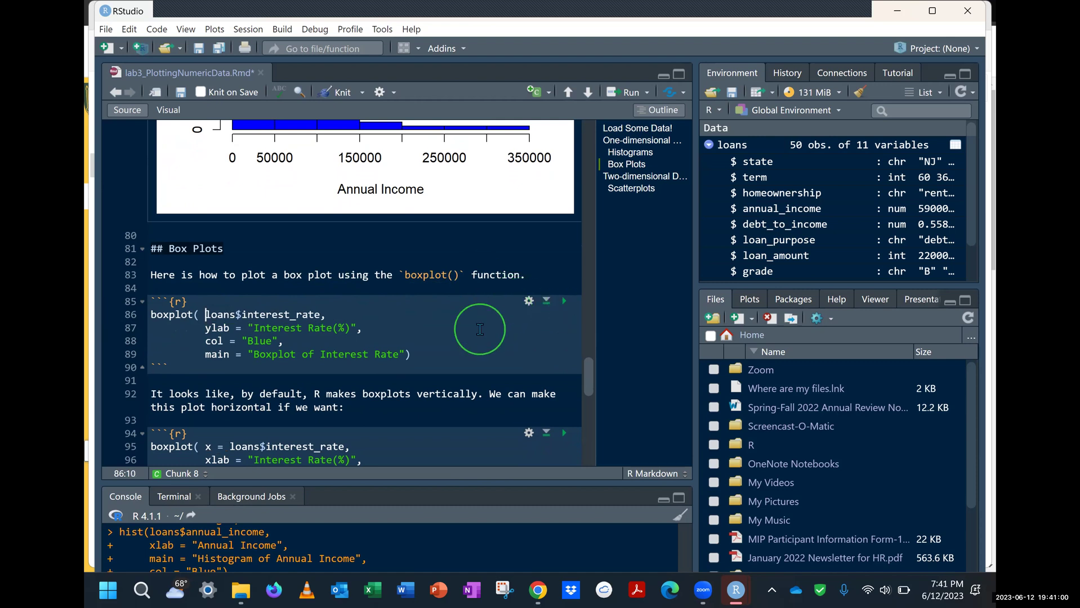
left_click(564, 301)
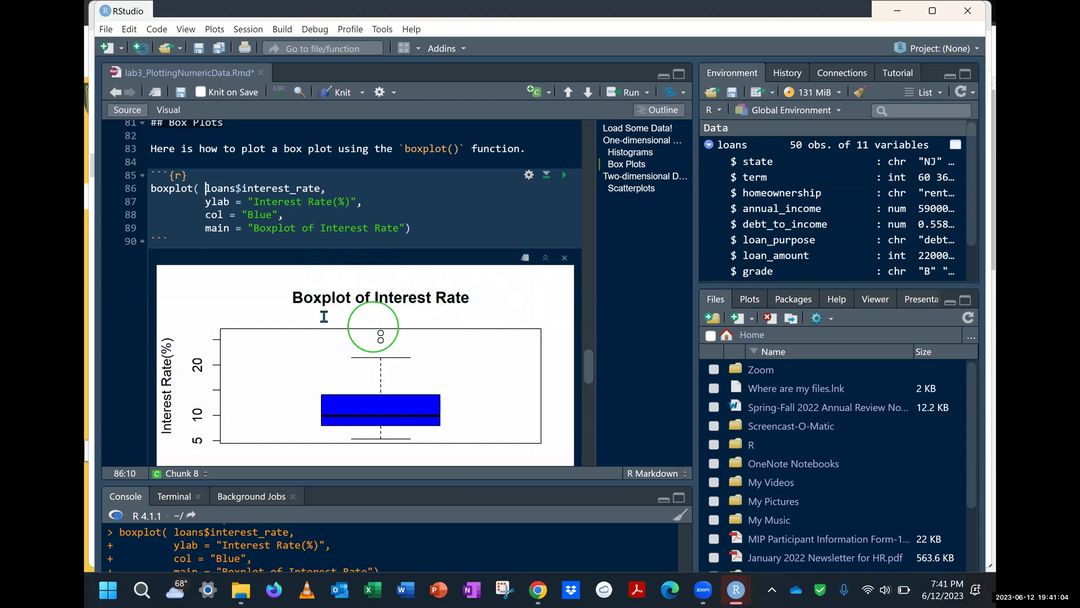
Step: Review the vertical interest rate box plot, and run the next chunk to draw the horizontal version with horizontal = TRUE
scroll(330, 302, "down", 1)
scroll(329, 304, "down", 1)
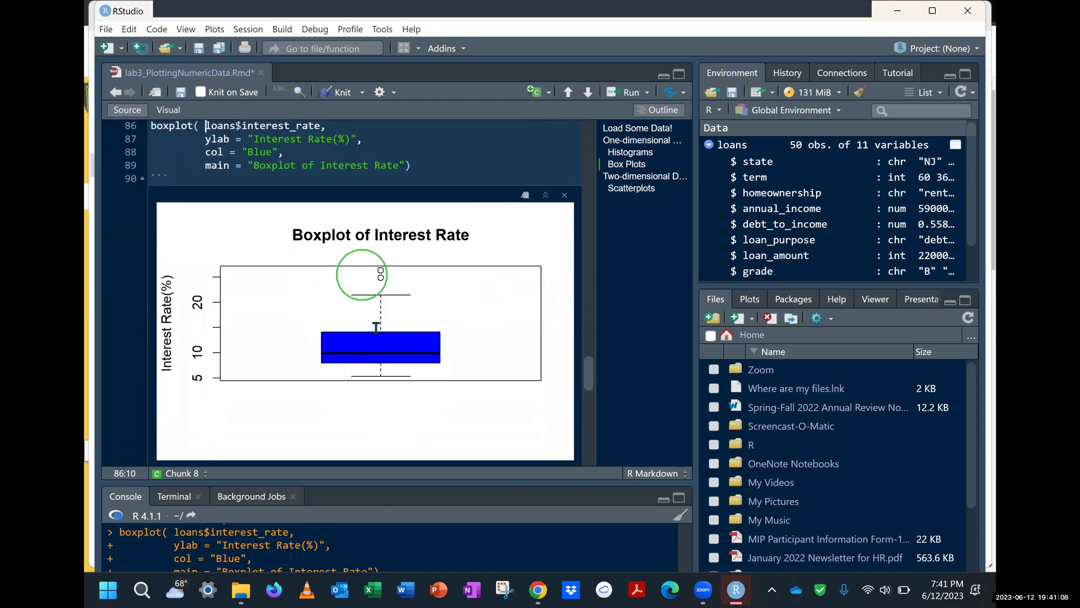
scroll(359, 340, "down", 3)
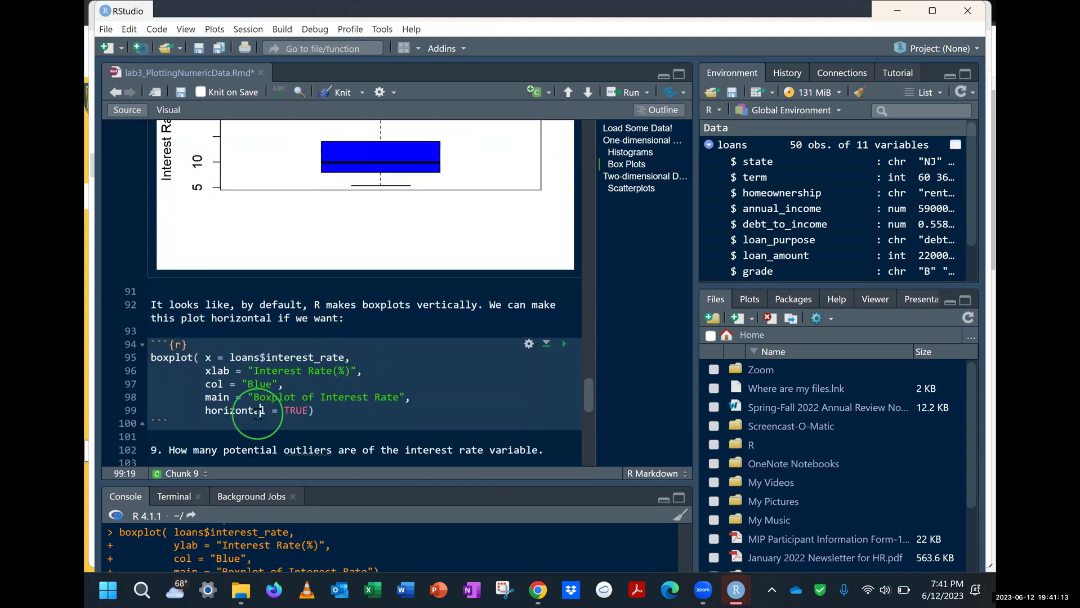
left_click(564, 343)
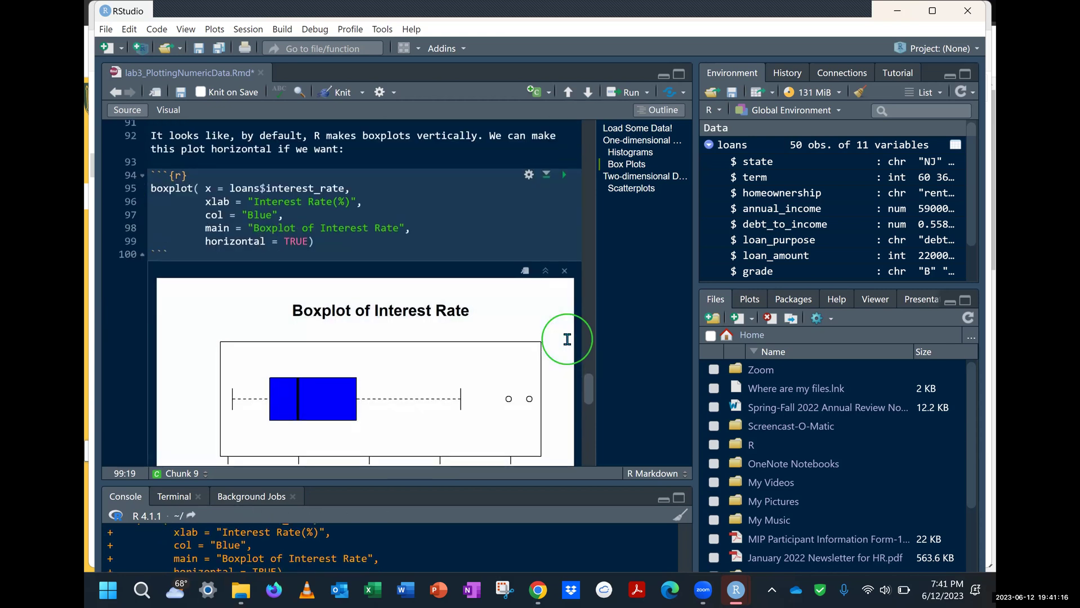
scroll(567, 339, "down", 3)
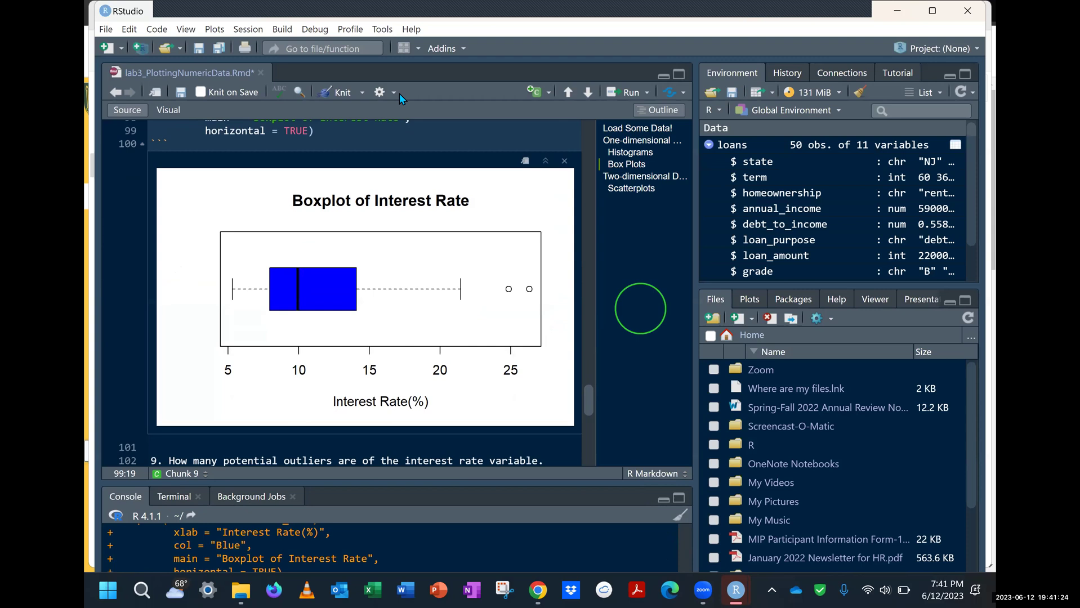
Step: Annotate the horizontal box plot by hand with an arrow to the line inside the box, labelled "median = middle data"
left_click(631, 17)
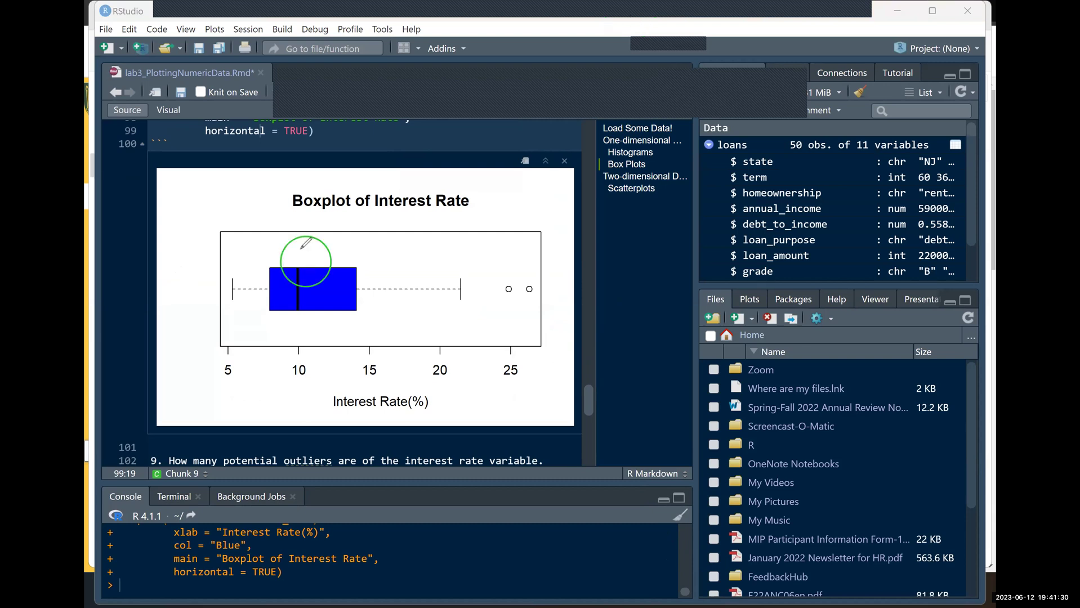
left_click_drag(298, 241, 298, 262)
left_click_drag(289, 224, 482, 206)
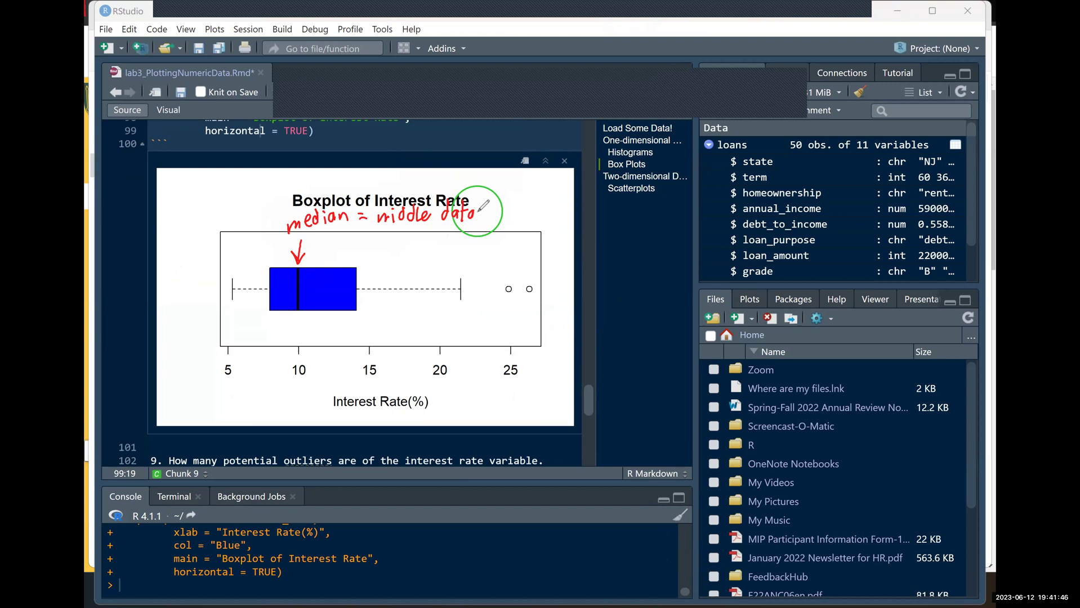
key("super+w")
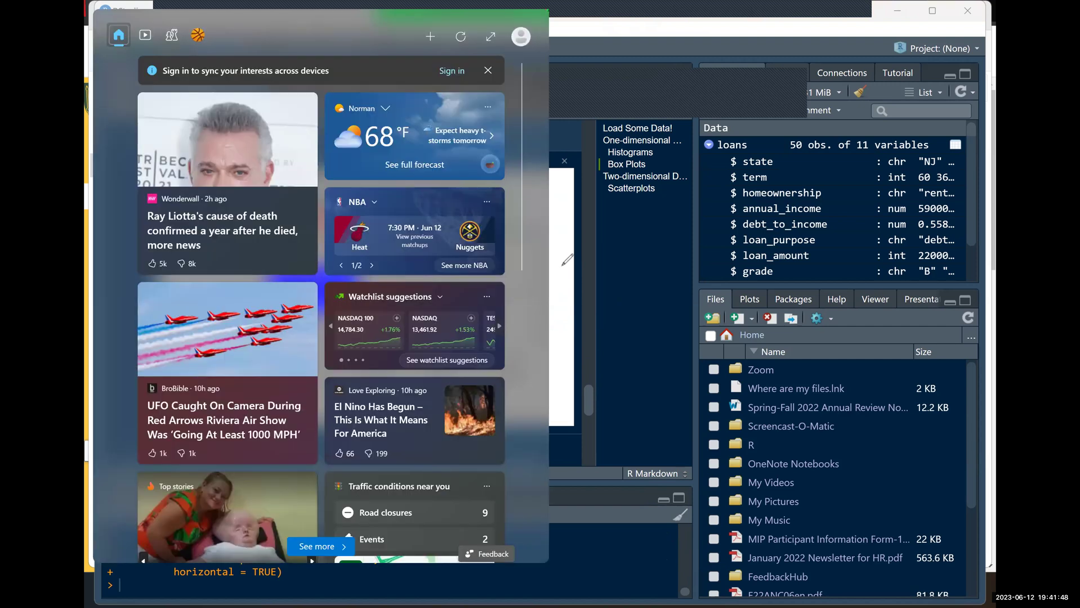
left_click(562, 265)
Step: Draw arrows to the two ends of the box and label them "1st Quartile" and "3rd Quartile"
left_click_drag(262, 340, 273, 323)
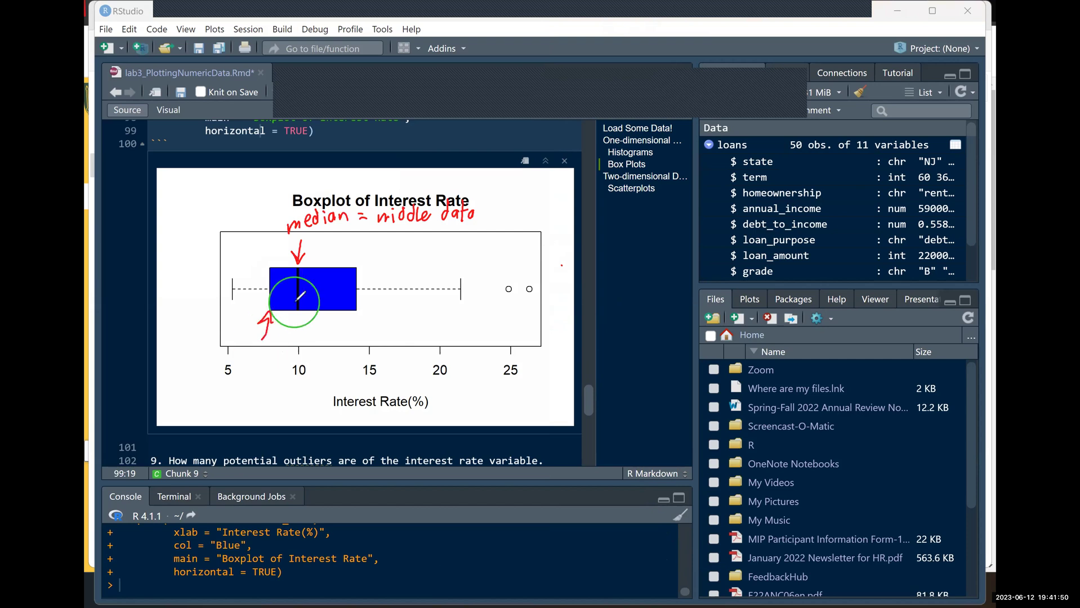
left_click_drag(357, 340, 365, 320)
left_click_drag(244, 350, 249, 362)
mouse_move(258, 346)
left_mouse_down()
mouse_move(260, 362)
mouse_move(243, 372)
mouse_move(297, 381)
left_mouse_up()
mouse_move(356, 338)
left_mouse_down()
mouse_move(363, 349)
mouse_move(387, 337)
mouse_move(361, 361)
mouse_move(397, 361)
mouse_move(417, 344)
mouse_move(431, 359)
left_mouse_up()
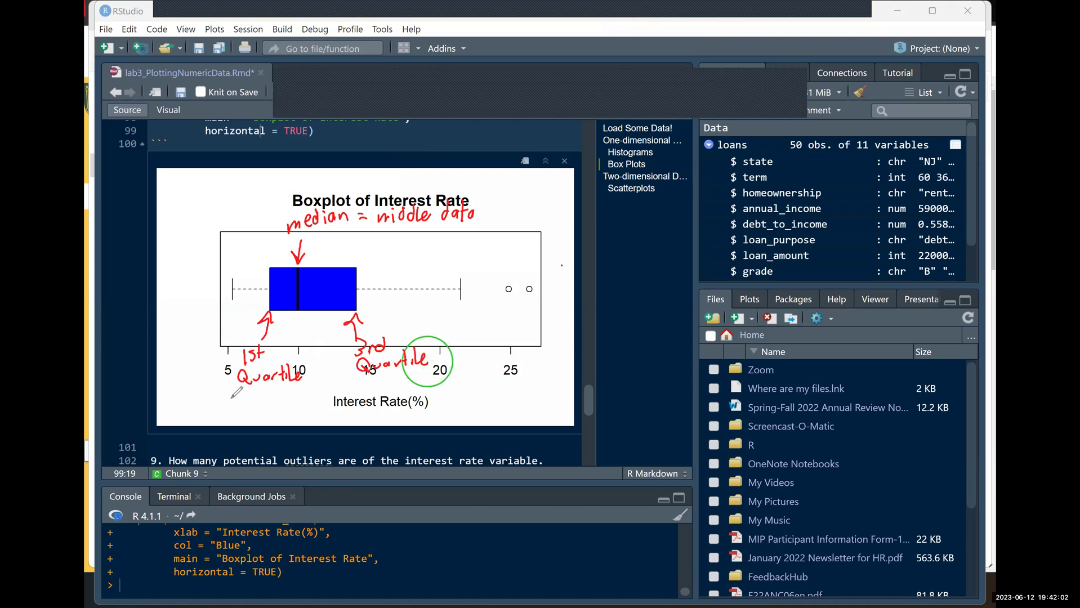
Step: Write the "data falls below this point" note under the 1st Quartile label and mark the range below that quartile with a brace
left_click_drag(212, 385, 218, 403)
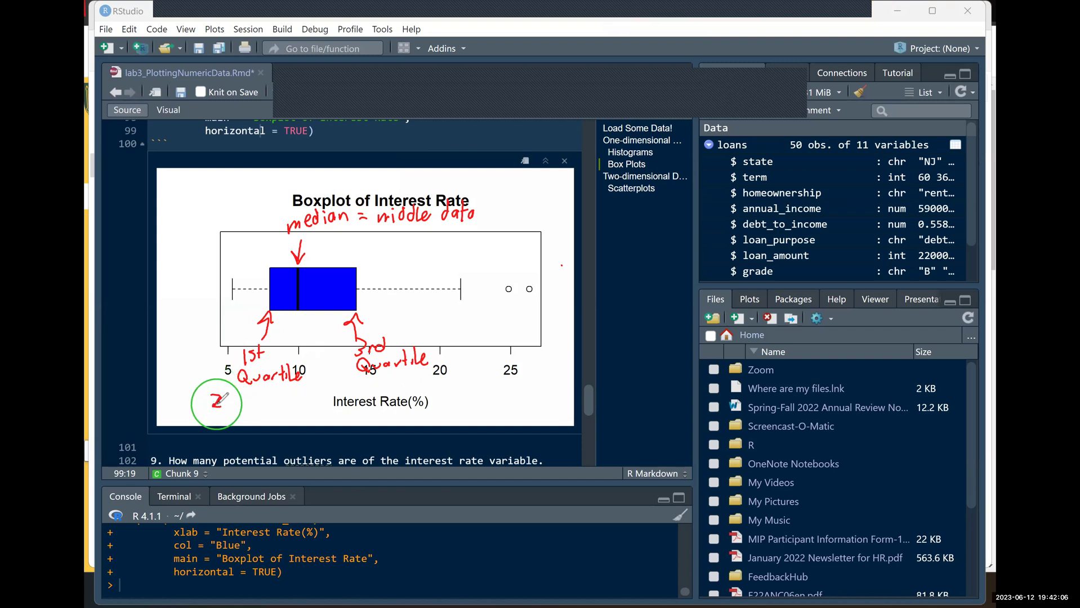
left_click(627, 85)
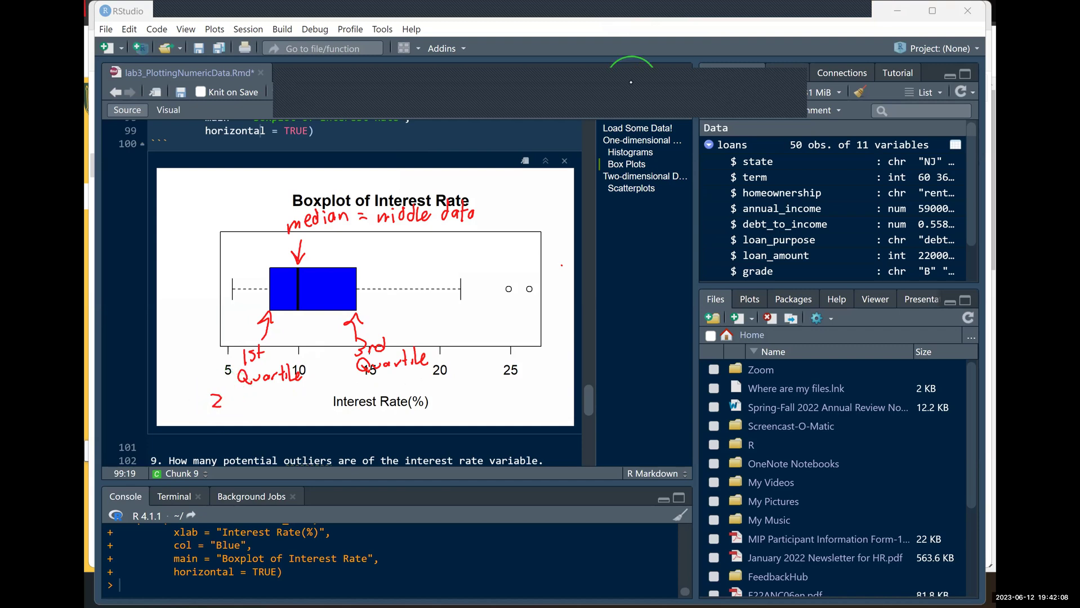
left_click_drag(211, 393, 211, 404)
left_click_drag(197, 403, 213, 409)
mouse_move(213, 405)
left_mouse_down()
mouse_move(211, 414)
mouse_move(278, 387)
mouse_move(269, 397)
mouse_move(285, 389)
mouse_move(299, 400)
left_mouse_up()
mouse_move(194, 425)
left_mouse_down()
mouse_move(307, 415)
mouse_move(303, 401)
mouse_move(311, 418)
mouse_move(314, 394)
mouse_move(306, 401)
left_mouse_up()
left_click_drag(266, 262, 200, 260)
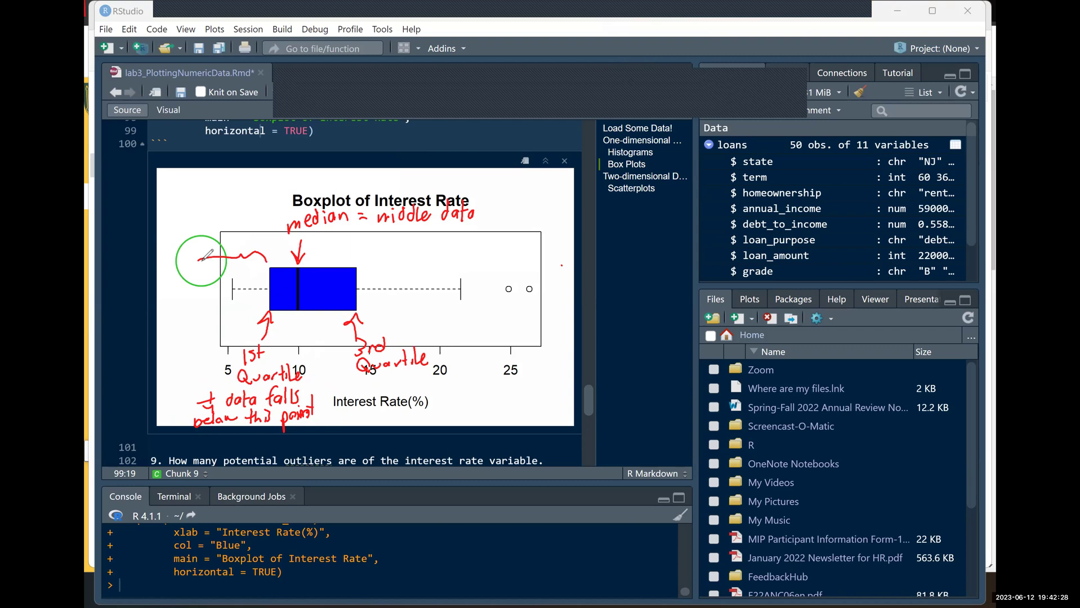
Step: Write "3/4 data falls below" under the 3rd Quartile label and mark the range below that quartile with a brace
left_click_drag(376, 370, 394, 391)
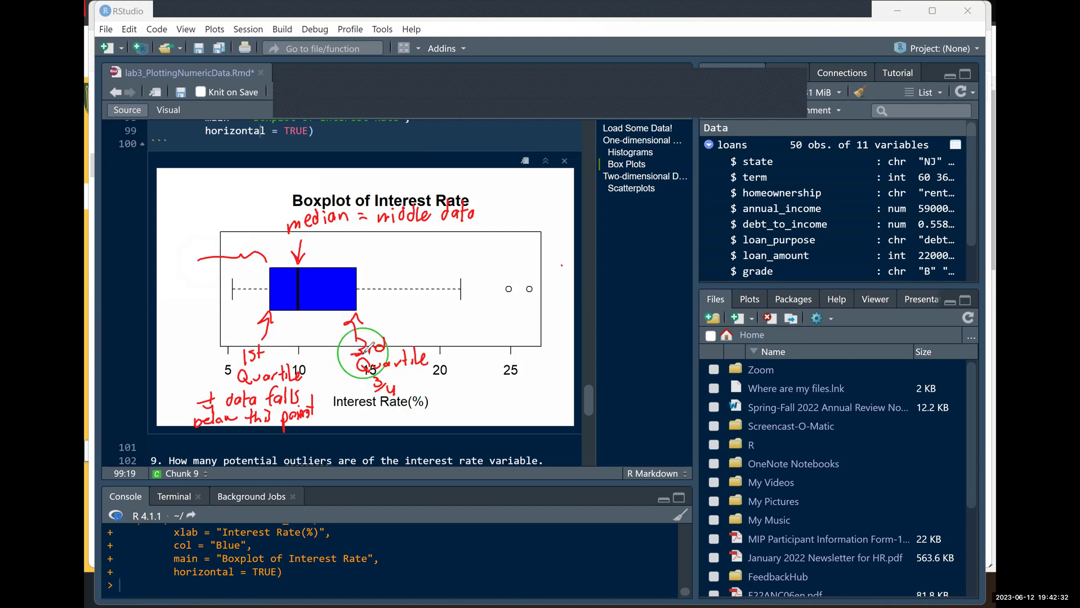
left_click_drag(402, 368, 367, 372)
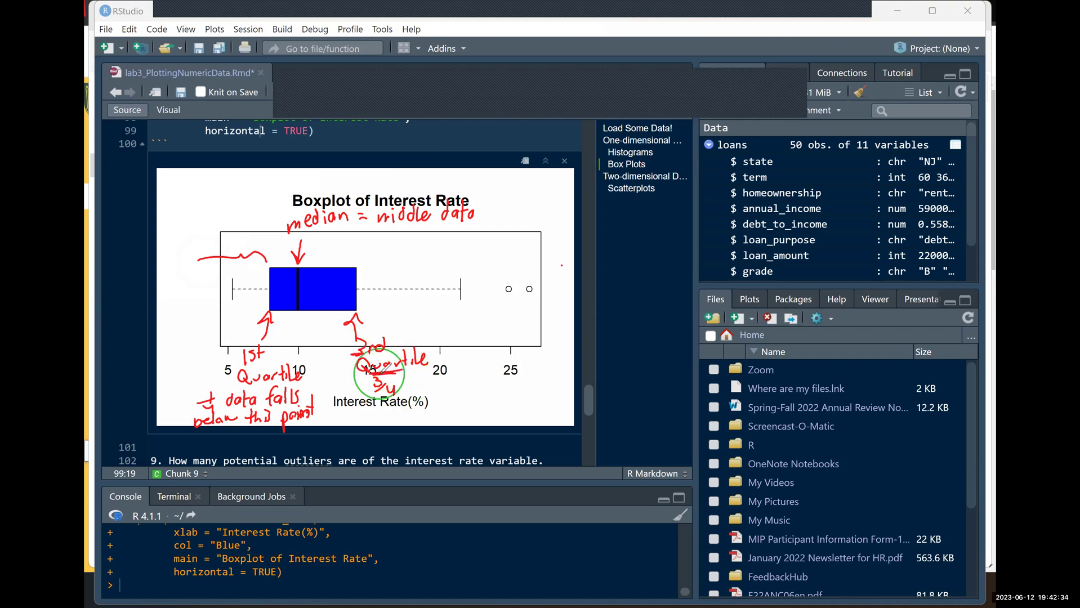
mouse_move(416, 374)
left_mouse_down()
mouse_move(408, 390)
mouse_move(426, 388)
left_mouse_up()
mouse_move(429, 377)
left_mouse_down()
mouse_move(434, 388)
mouse_move(459, 371)
mouse_move(473, 387)
mouse_move(448, 397)
mouse_move(478, 398)
left_mouse_up()
mouse_move(319, 336)
left_mouse_down()
mouse_move(347, 325)
mouse_move(220, 324)
left_mouse_up()
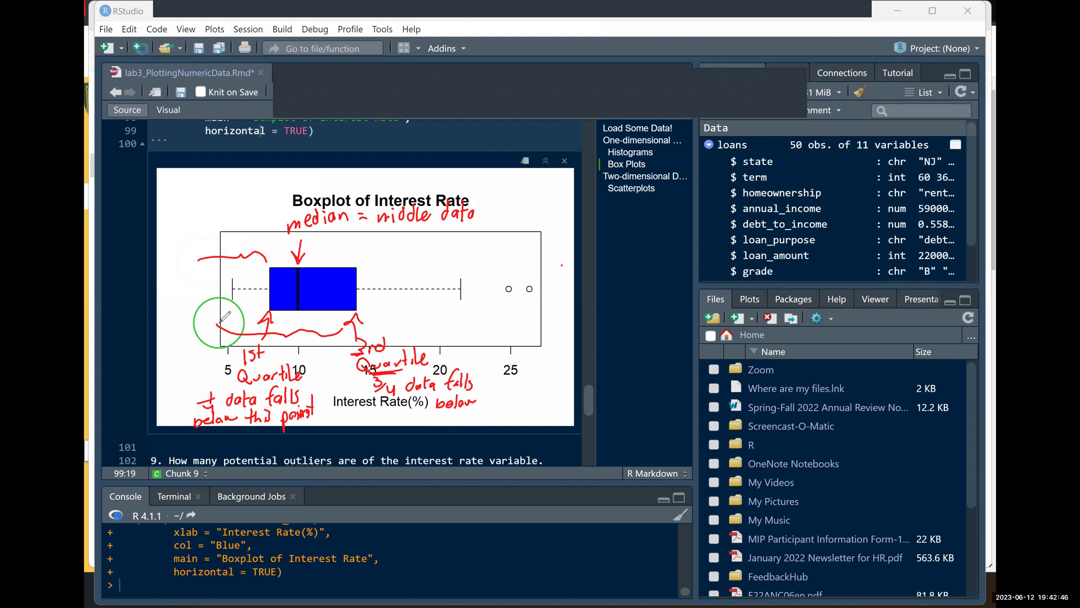
left_click(548, 268)
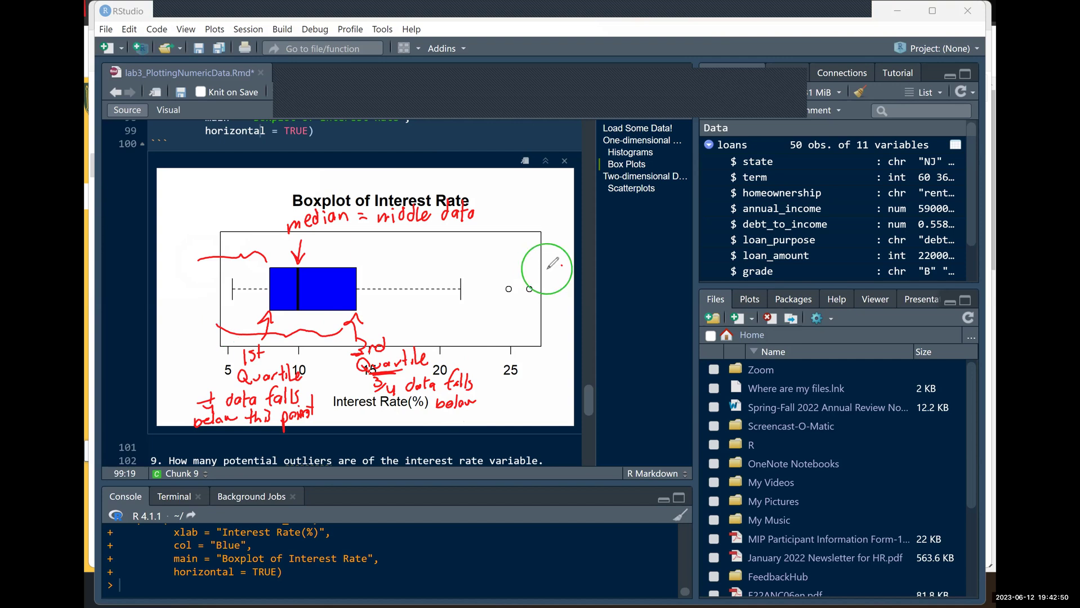
left_click(309, 245)
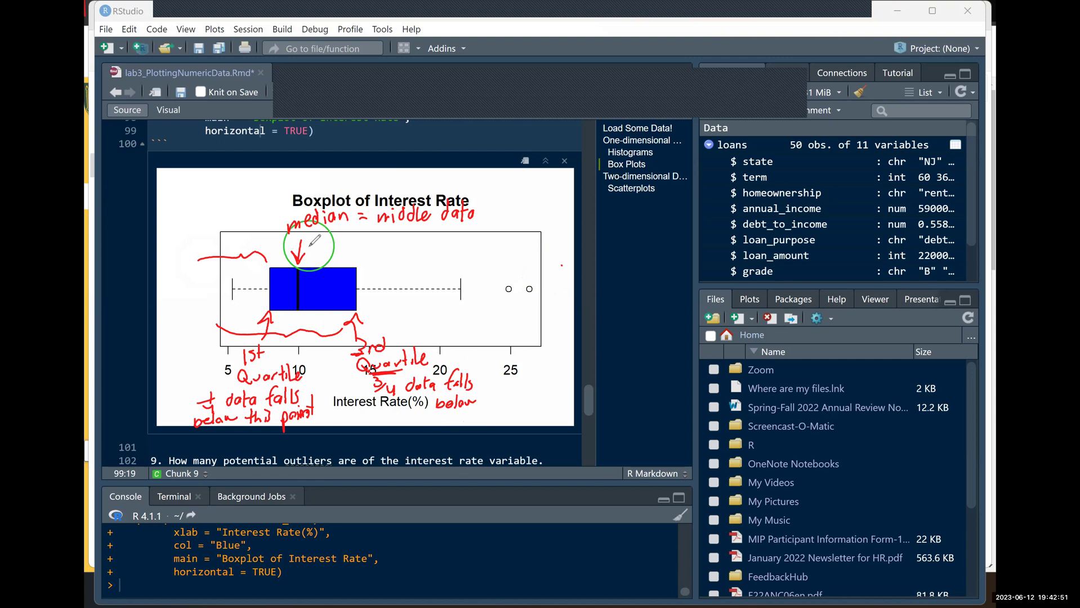
Step: Switch the annotation pen to blue and draw a bracket across the box's width, from 1st to 3rd quartile
left_click(604, 104)
left_click(711, 171)
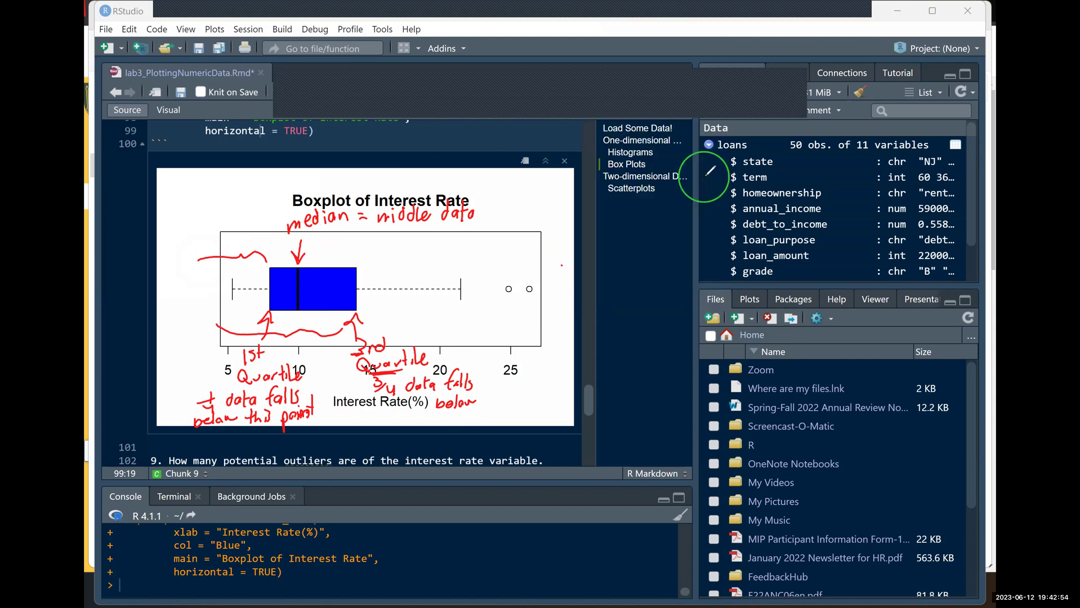
mouse_move(275, 262)
left_mouse_down()
mouse_move(284, 251)
mouse_move(295, 262)
left_mouse_up()
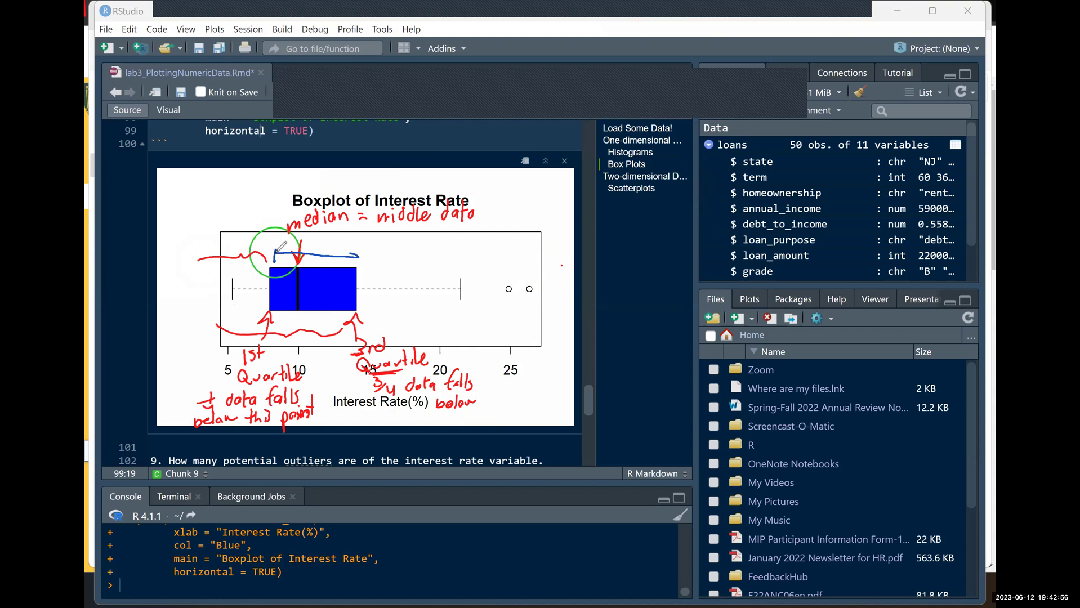
Step: Label the bracket "IQR - interquartile range" by hand and underline "inter" and "quartile"
mouse_move(357, 248)
left_mouse_down()
mouse_move(357, 264)
mouse_move(328, 247)
left_mouse_up()
left_click_drag(322, 246, 350, 235)
left_click_drag(350, 243, 361, 247)
mouse_move(361, 232)
left_mouse_down()
mouse_move(372, 245)
mouse_move(389, 237)
left_mouse_up()
left_click_drag(393, 239, 405, 246)
mouse_move(409, 229)
left_mouse_down()
mouse_move(410, 246)
mouse_move(416, 236)
left_mouse_up()
mouse_move(415, 242)
left_mouse_down()
mouse_move(435, 257)
mouse_move(482, 237)
mouse_move(487, 218)
mouse_move(492, 226)
left_mouse_up()
left_click_drag(392, 246, 444, 245)
left_click_drag(512, 241, 566, 233)
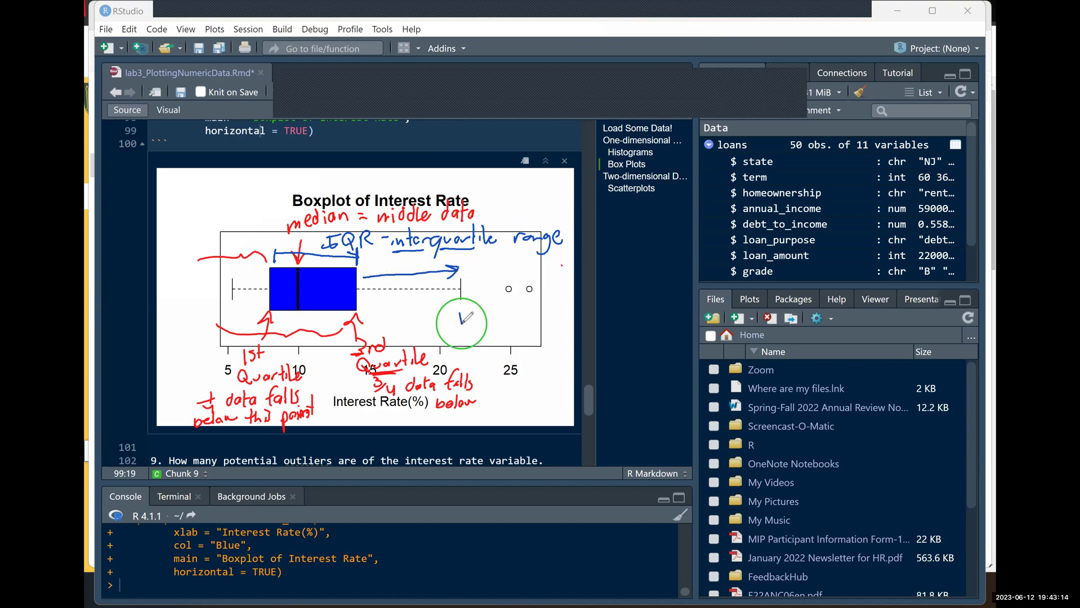
Step: Label the upper whisker's end and its "1.5*IQR" length, and mark the two points beyond it as potential outliers
left_click_drag(471, 324, 530, 321)
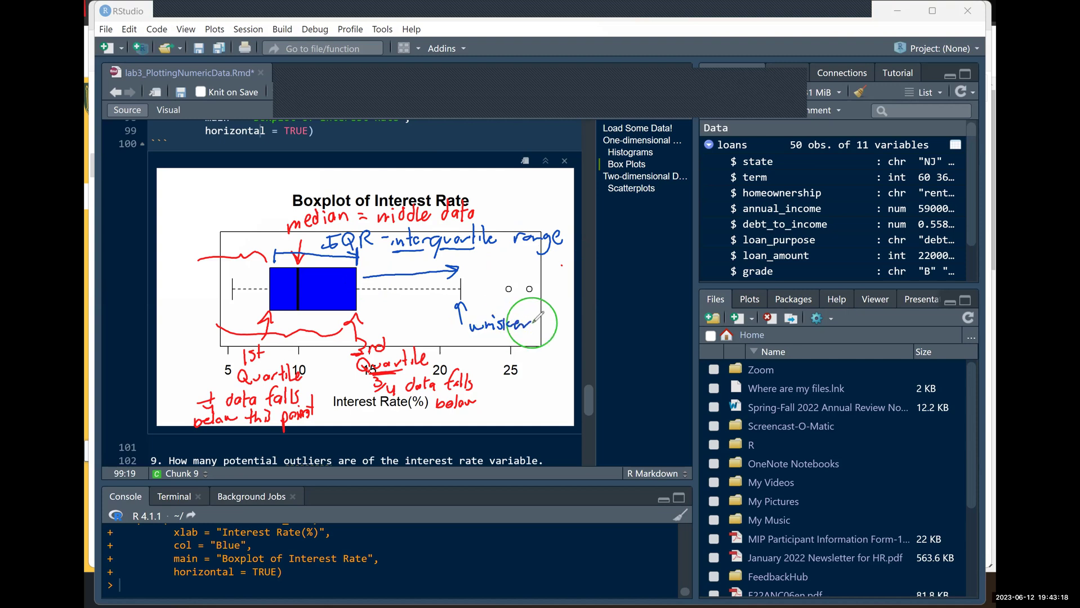
mouse_move(380, 288)
left_mouse_down()
mouse_move(385, 297)
mouse_move(438, 290)
mouse_move(444, 278)
mouse_move(529, 293)
mouse_move(501, 262)
mouse_move(563, 271)
mouse_move(537, 288)
mouse_move(561, 277)
mouse_move(579, 289)
left_mouse_up()
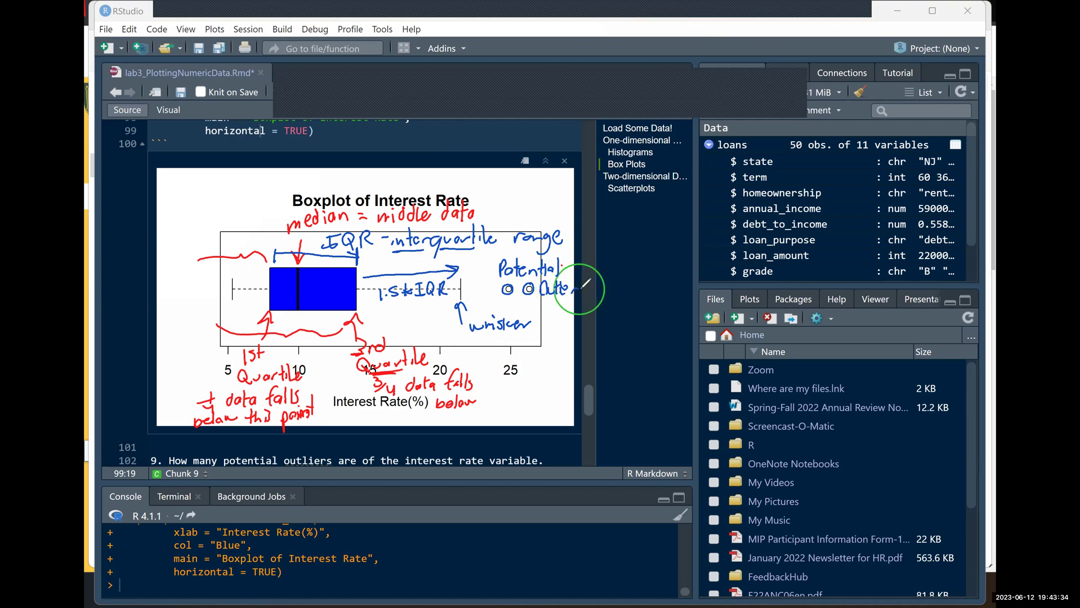
Step: Draw an arrow along the lower whisker, mark its end and label it "Min Data Point" with a pointing arrow
left_click_drag(265, 279, 247, 284)
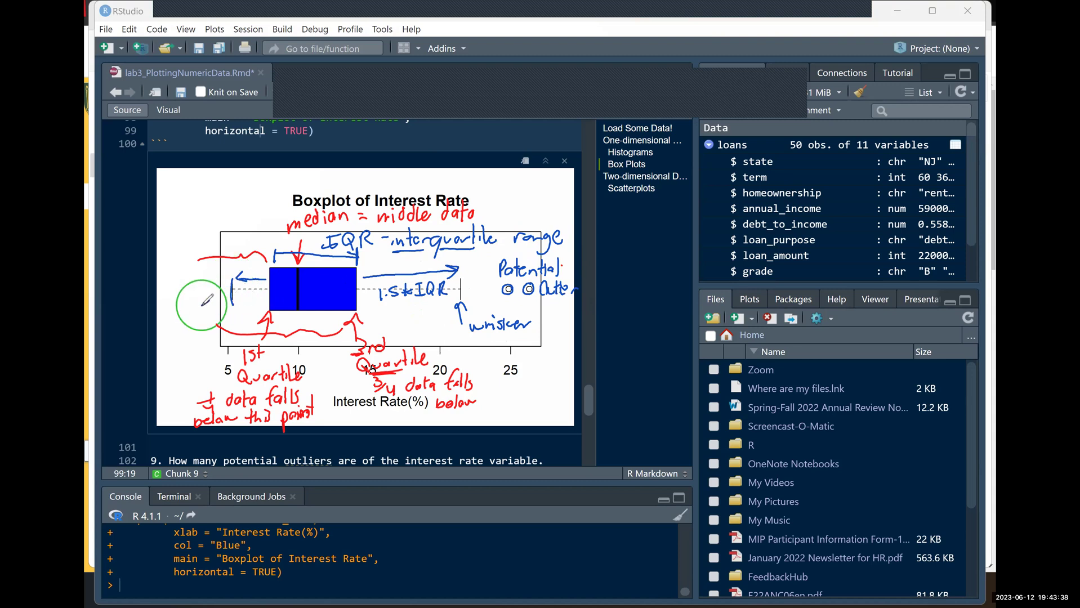
mouse_move(162, 309)
left_mouse_down()
mouse_move(190, 307)
mouse_move(174, 328)
mouse_move(195, 325)
mouse_move(166, 347)
mouse_move(200, 328)
left_mouse_up()
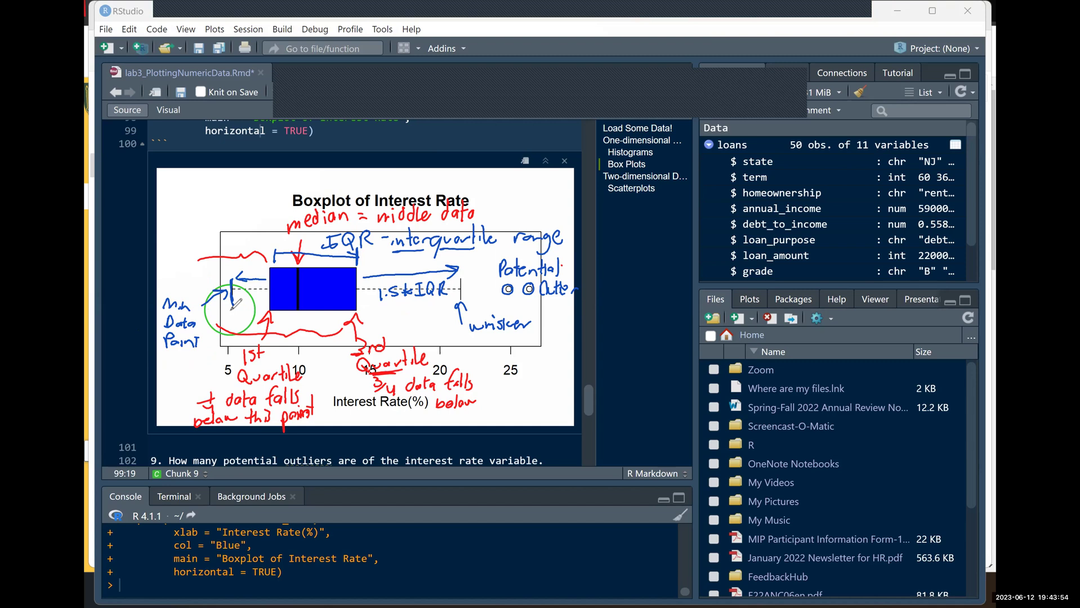
left_click_drag(216, 300, 232, 286)
Step: Label the farthest outlier "Max Rate" with an arrow, and clear all handwritten annotations from the box plot
mouse_move(543, 364)
left_mouse_down()
mouse_move(528, 301)
mouse_move(534, 307)
left_mouse_up()
mouse_move(524, 389)
left_mouse_down()
mouse_move(555, 378)
mouse_move(520, 397)
mouse_move(561, 401)
left_mouse_up()
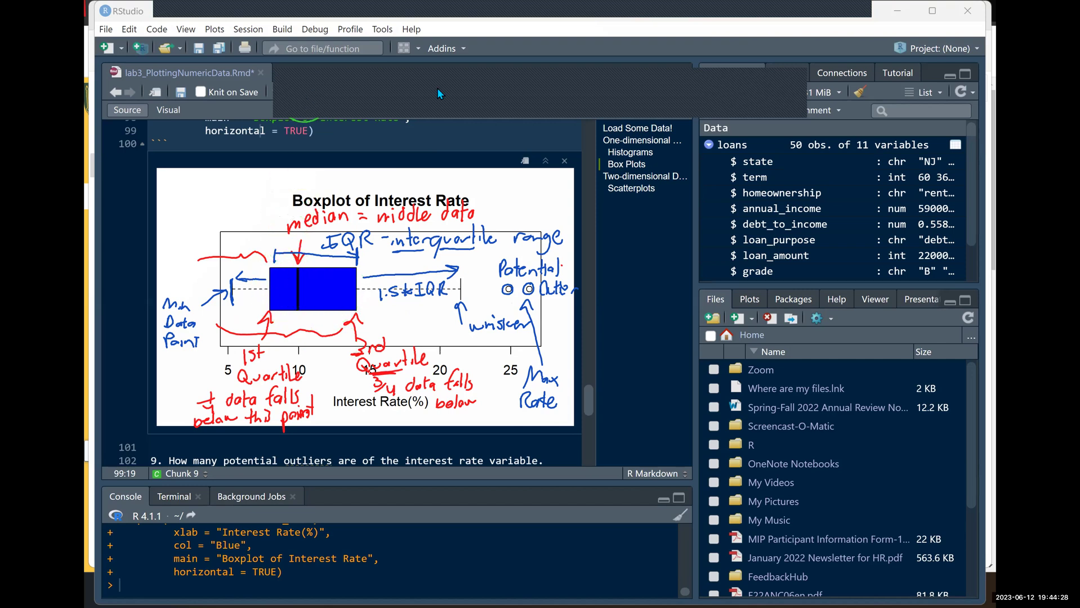
left_click(709, 85)
left_click(709, 118)
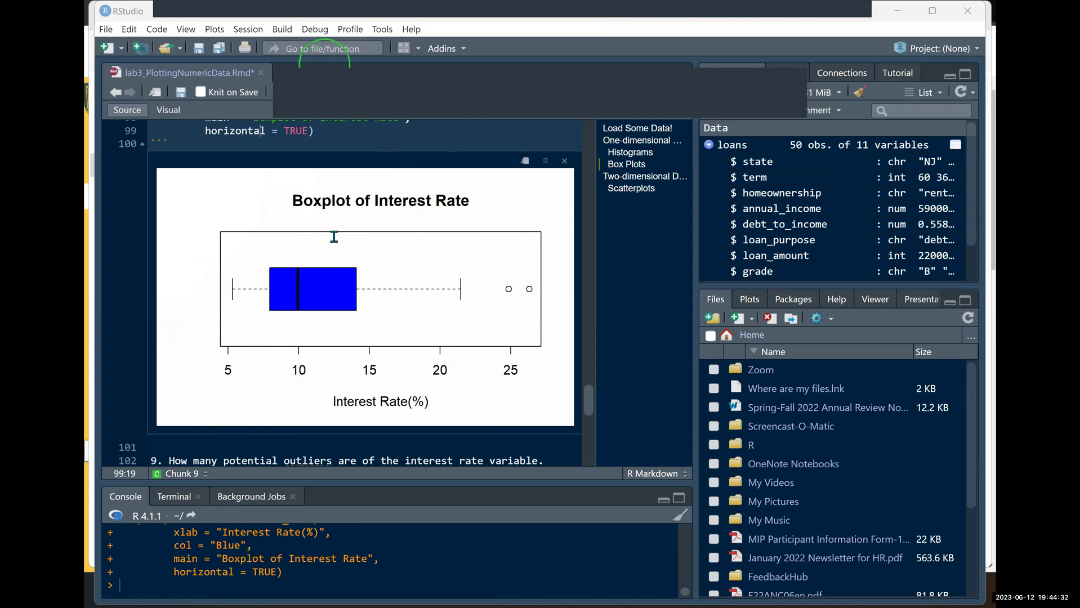
Step: Answer question 9 about the interest rate's potential outliers with "Two" on a new line below it
scroll(331, 269, "down", 2)
scroll(331, 269, "down", 1)
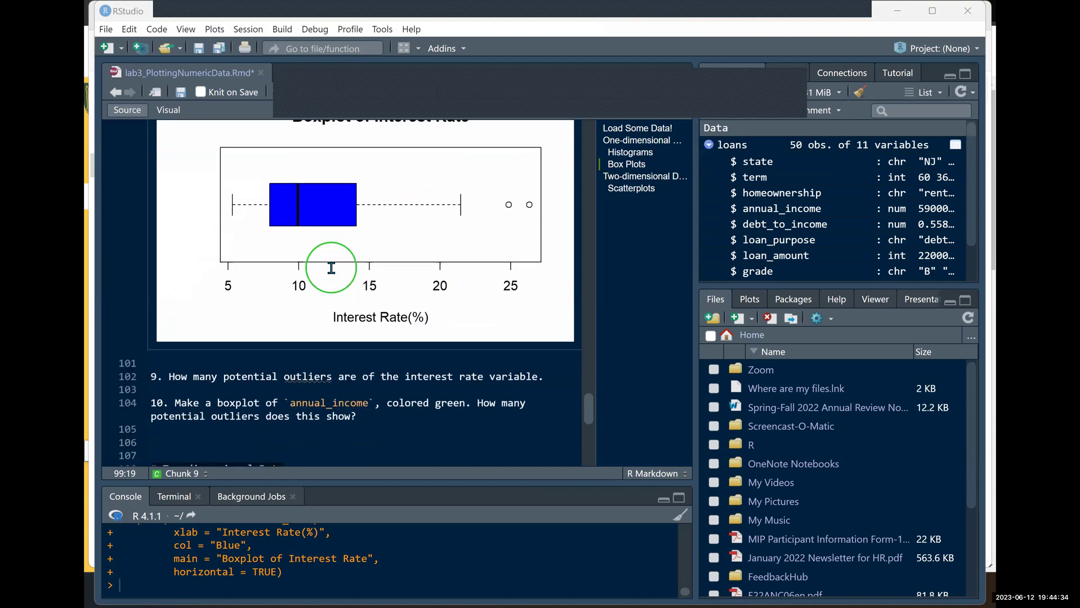
left_click(543, 374)
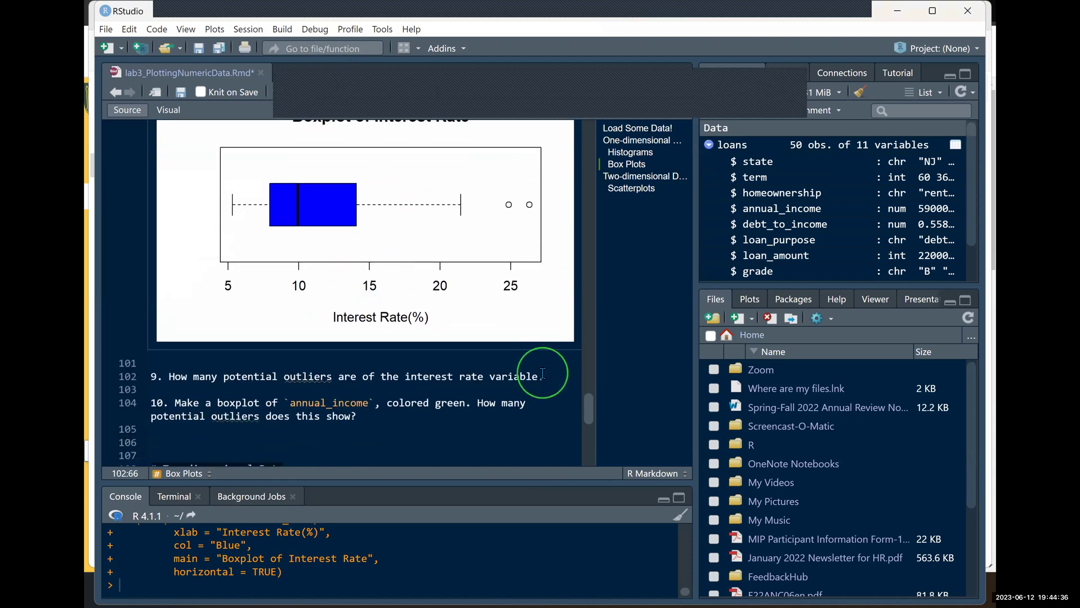
key("Return")
key("Return")
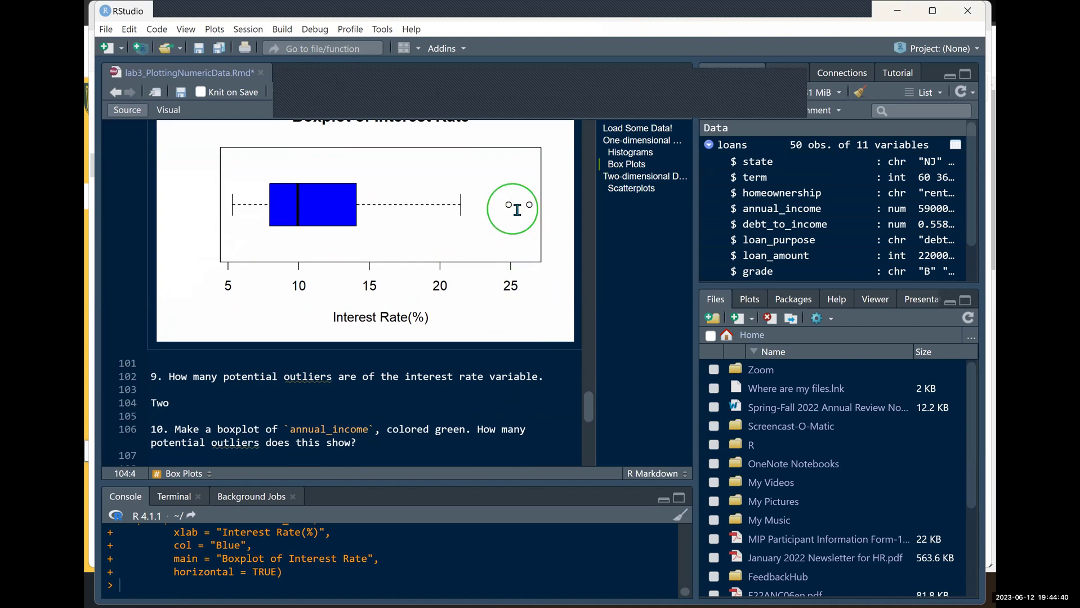
Step: Copy the horizontal interest rate boxplot chunk and paste it below question 10
scroll(488, 219, "down", 2)
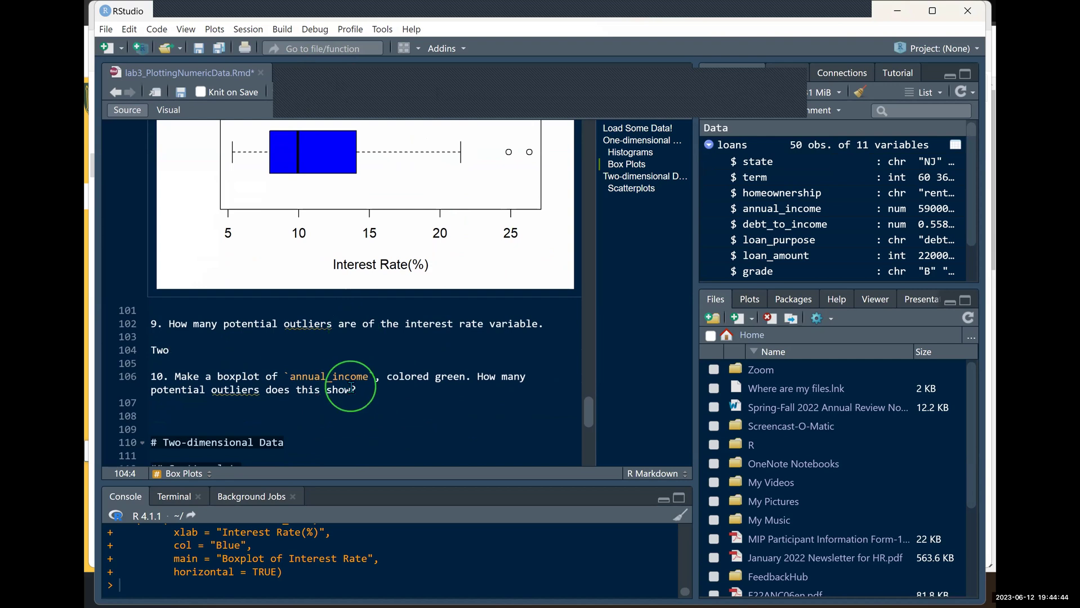
scroll(364, 392, "down", 3)
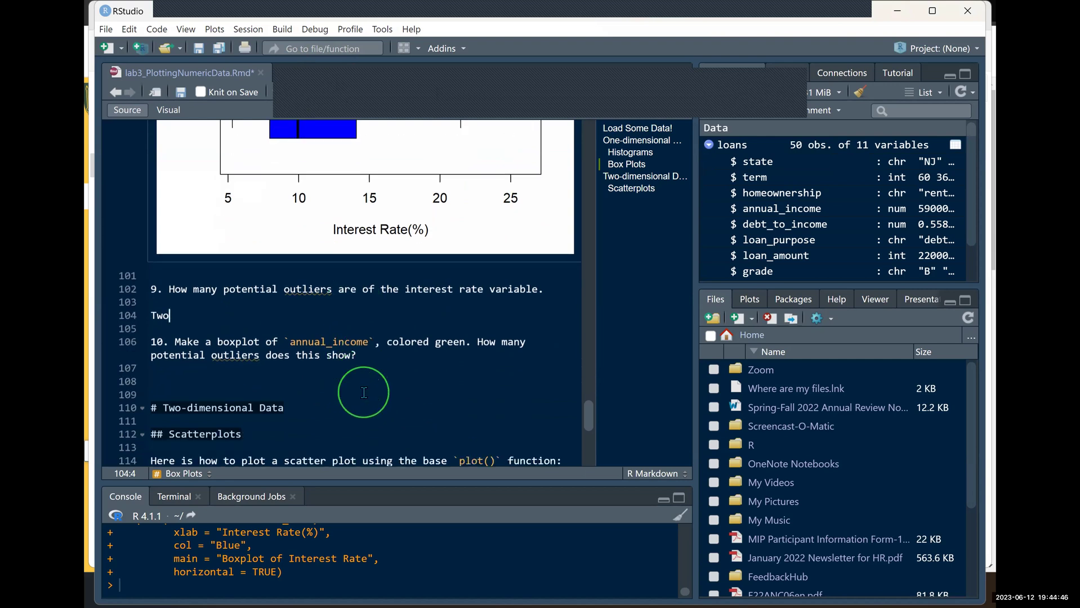
scroll(363, 393, "up", 15)
scroll(364, 393, "up", 1)
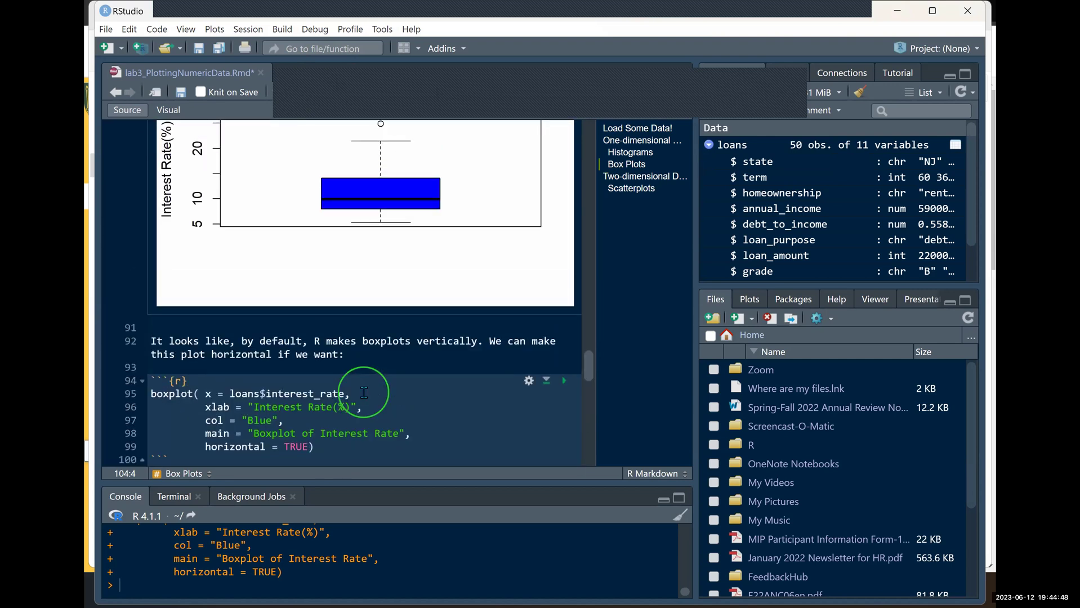
left_click_drag(174, 406, 135, 323)
key("ctrl+c")
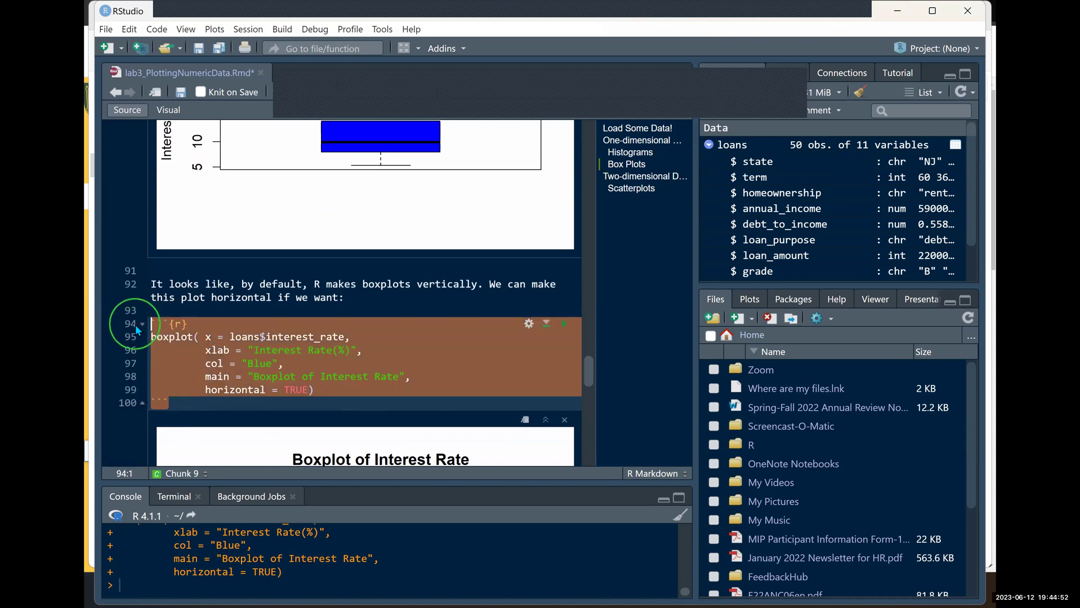
scroll(135, 324, "down", 10)
left_click(198, 387)
key("ctrl+v")
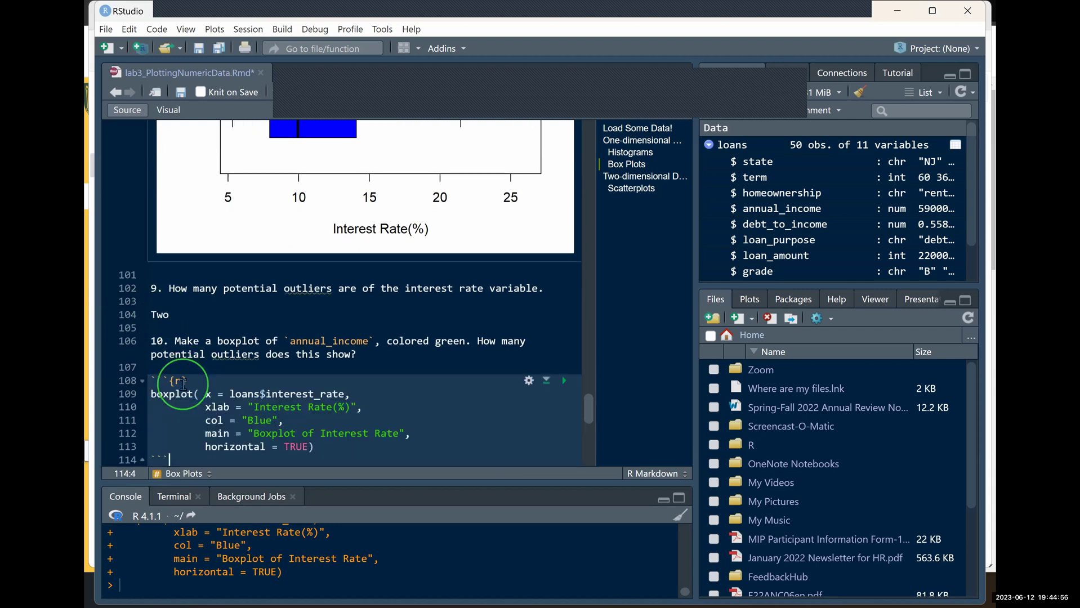
Step: Change the pasted boxplot's data variable to loans$annual_income
left_click_drag(266, 394, 344, 393)
key("BackSpace")
key("BackSpace")
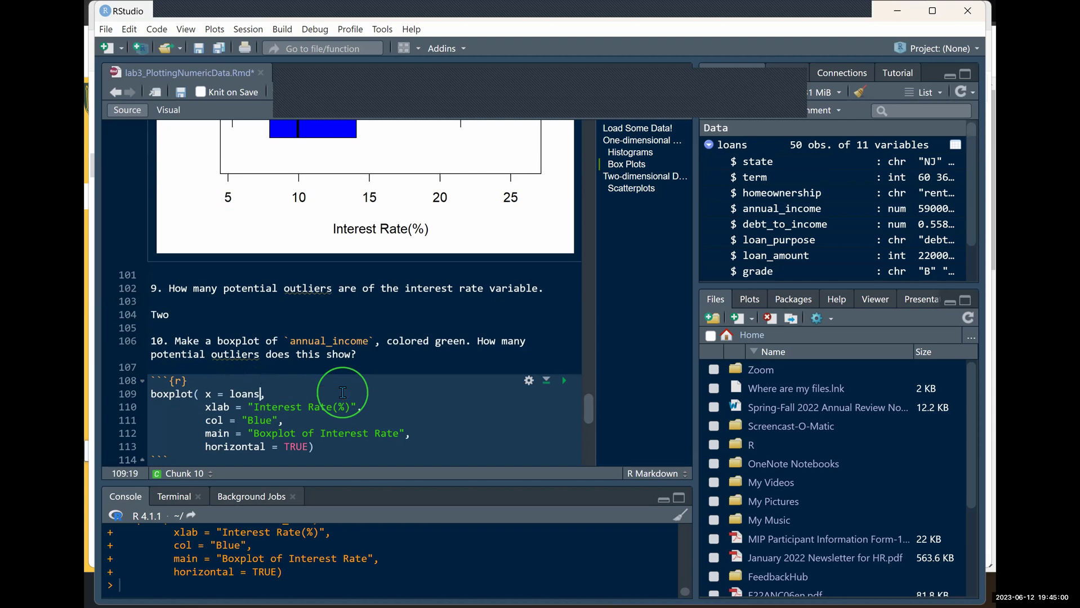
type("%")
type("$an")
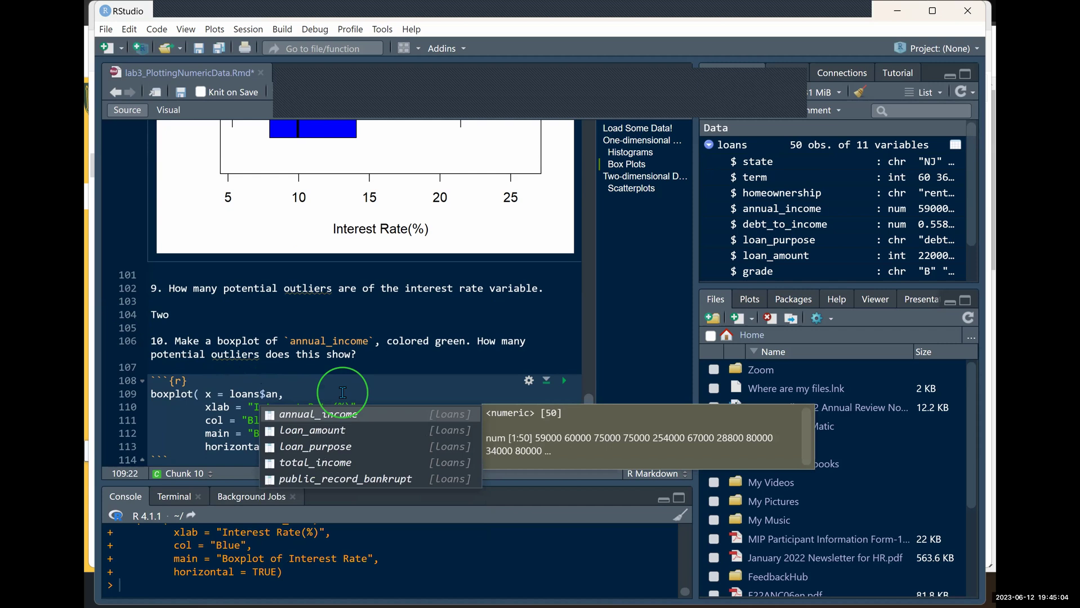
key("Return")
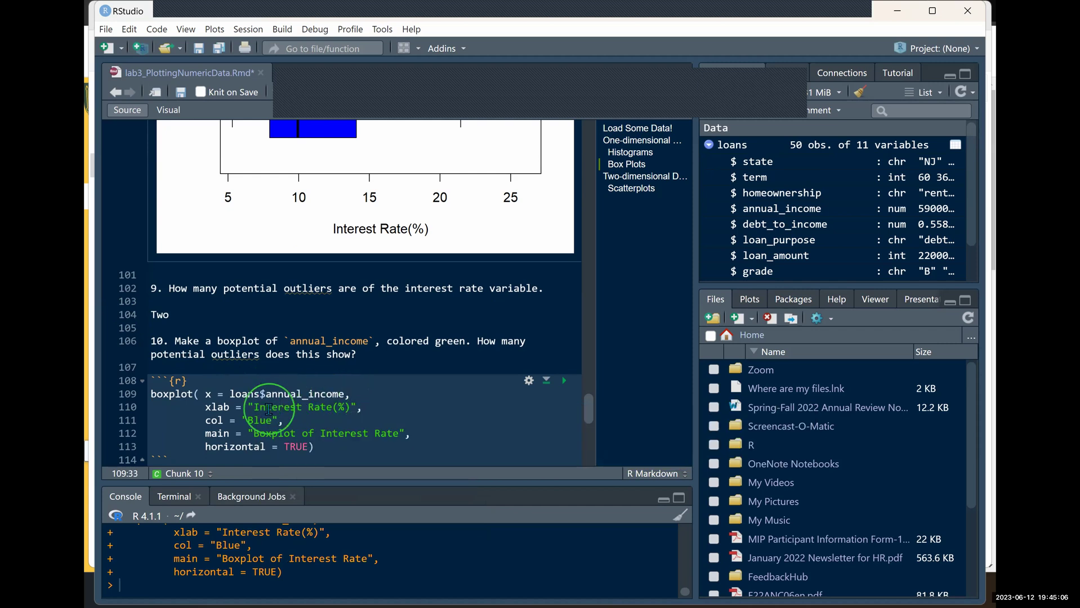
Step: Set the new boxplot's x-axis label to "Annual Income(%)" and its title to "Boxplot of Annual Income"
left_click(254, 406)
left_click_drag(316, 423, 334, 410)
type("Annual Income")
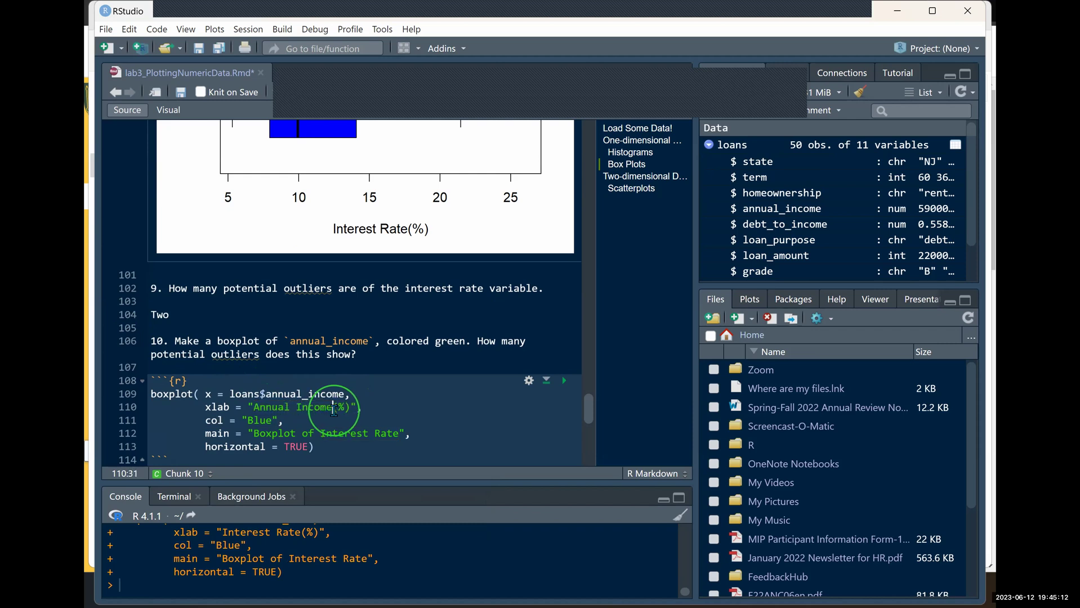
left_click_drag(320, 433, 400, 431)
type("Annual ")
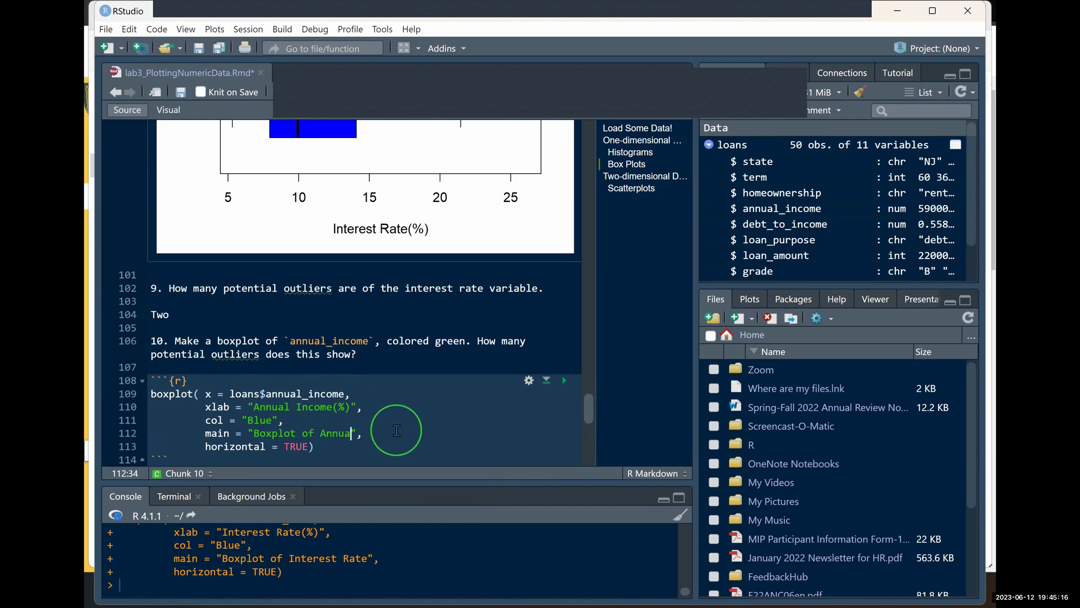
type("Income")
Step: Set the new boxplot's colour to "Green" and run its chunk
double_click(253, 420)
type("green")
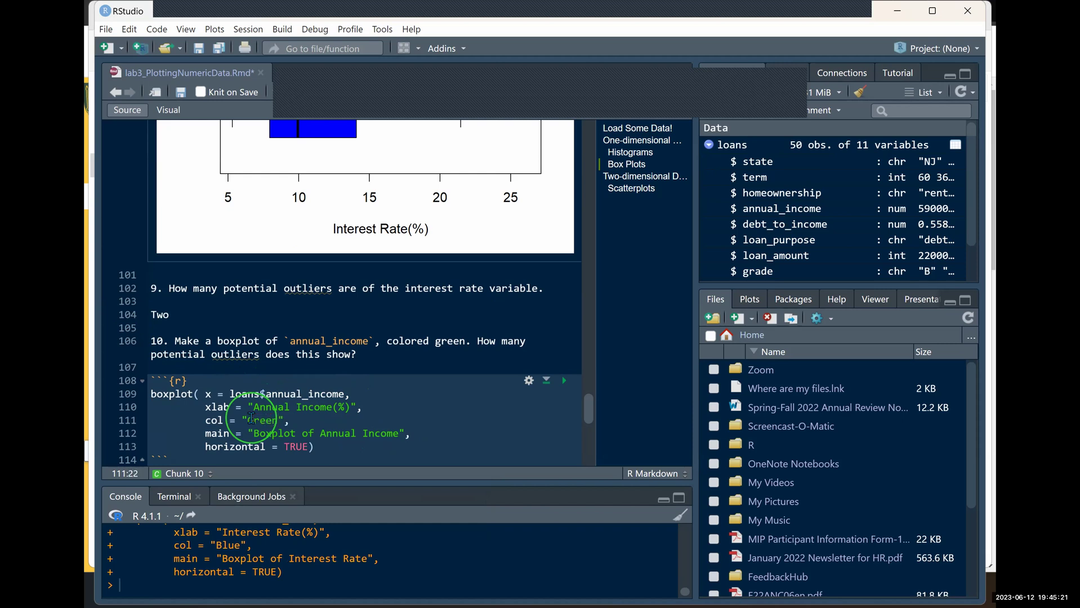
left_click(563, 380)
scroll(557, 382, "down", 3)
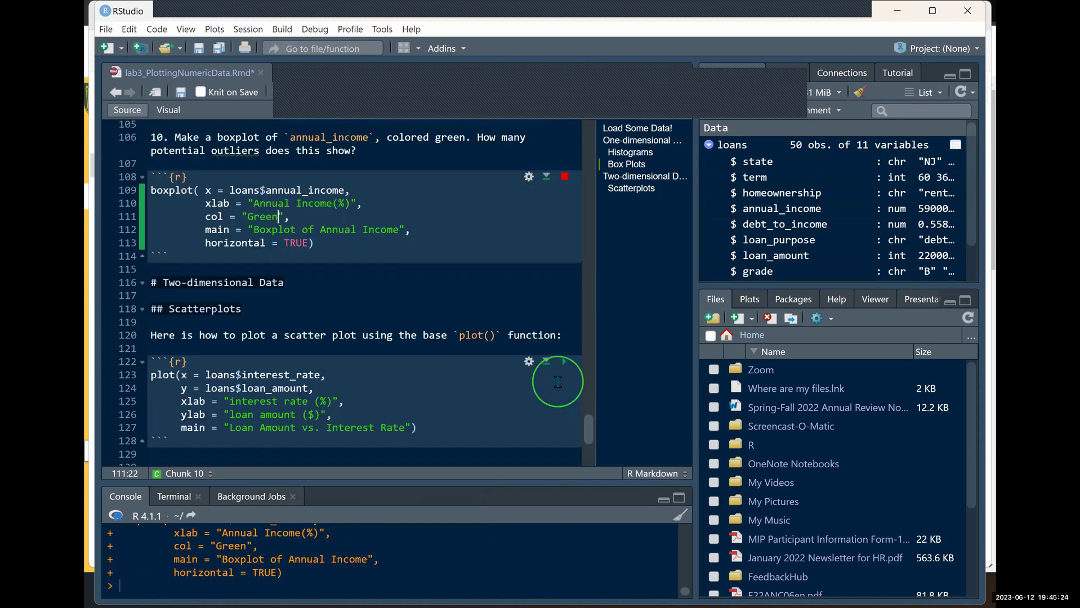
scroll(435, 367, "down", 2)
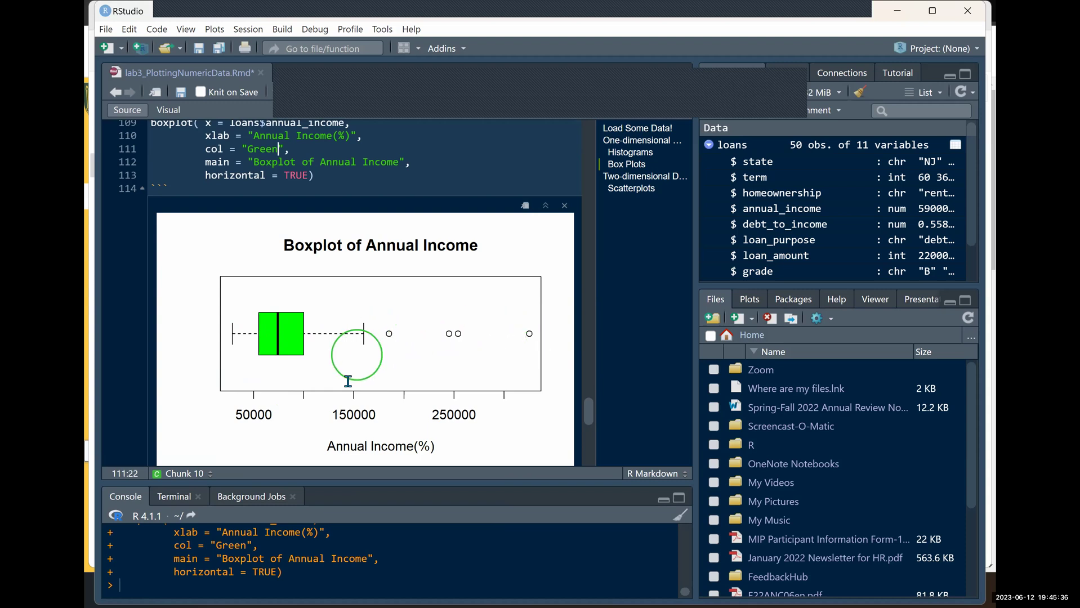
Step: Run the plot() chunk in the Scatterplots section to draw loan amount against interest rate
scroll(348, 381, "down", 2)
scroll(347, 381, "up", 5)
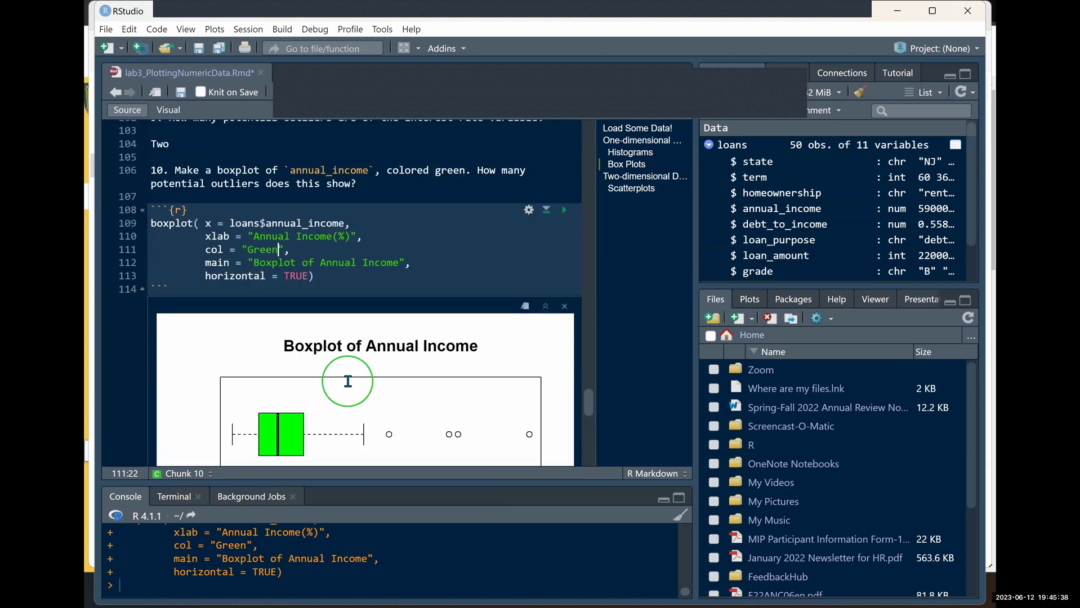
scroll(348, 382, "down", 3)
scroll(348, 381, "down", 3)
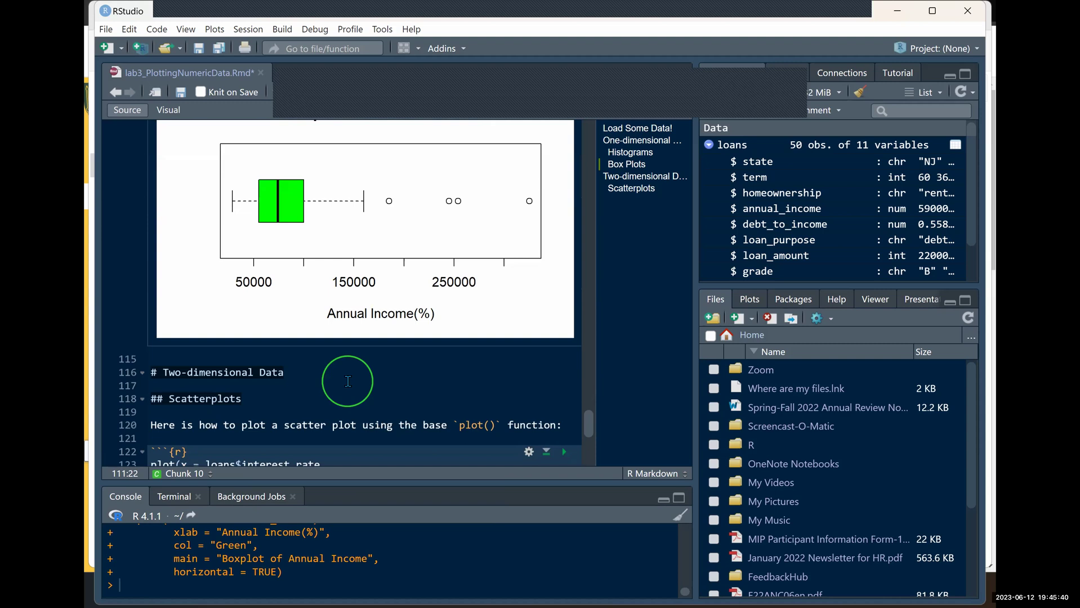
scroll(348, 381, "down", 5)
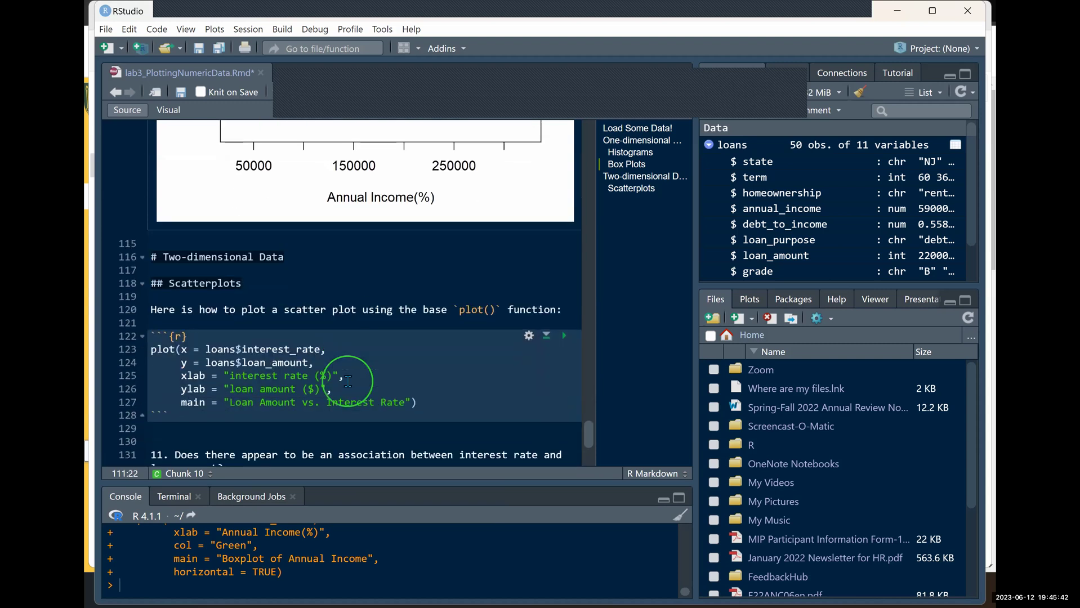
scroll(348, 381, "down", 2)
scroll(348, 381, "up", 3)
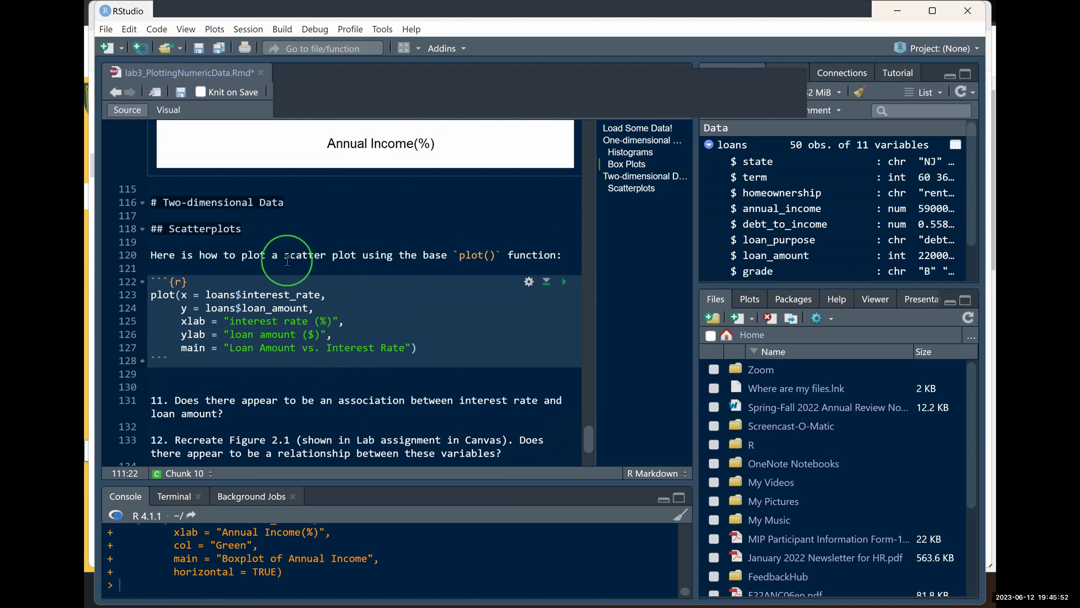
double_click(164, 294)
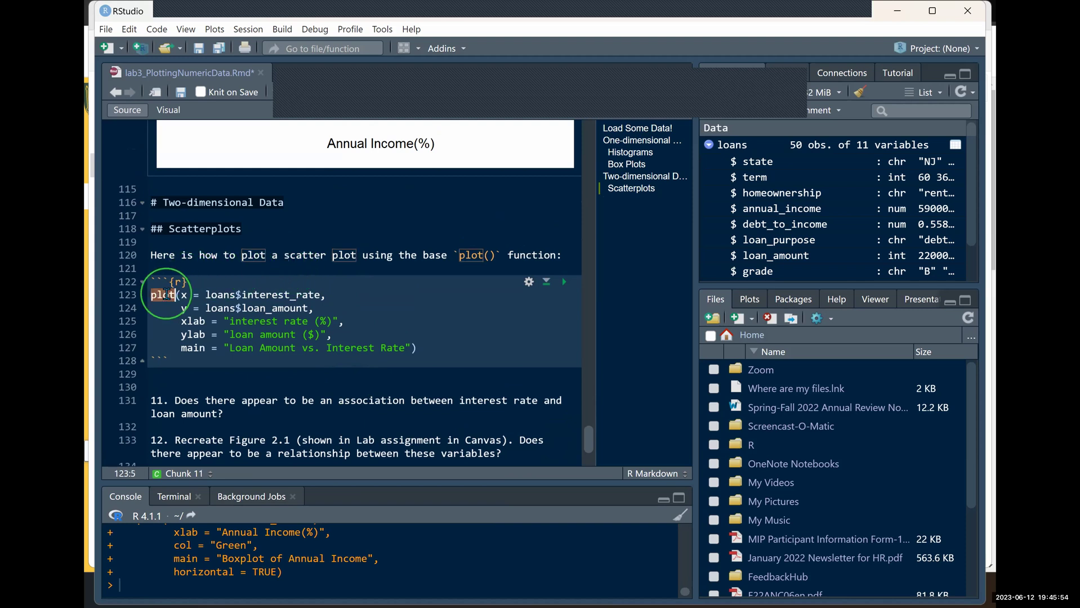
left_click(560, 283)
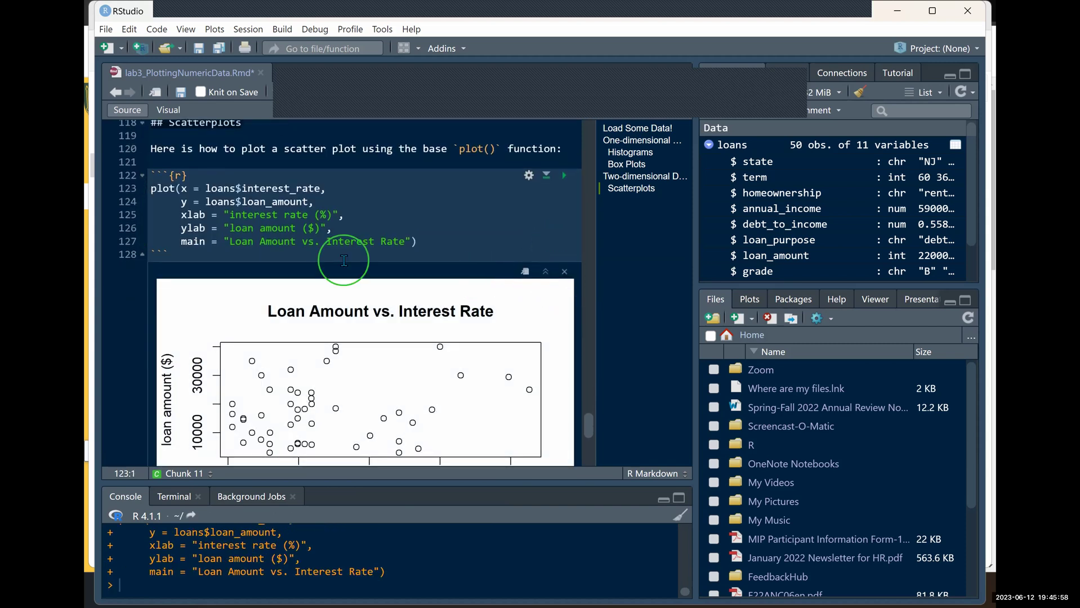
Step: Draw guide lines from a low-rate scatter point to both axes, labelling its interest rate "6%" and its loan amount
scroll(344, 260, "down", 2)
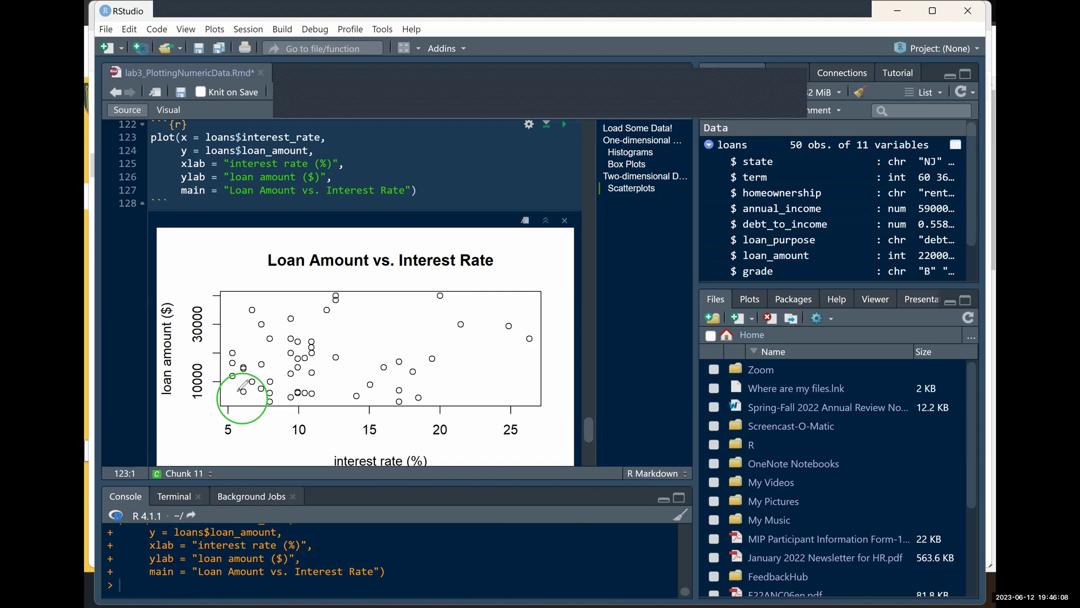
mouse_move(244, 420)
left_mouse_down()
mouse_move(242, 436)
mouse_move(262, 437)
mouse_move(244, 391)
mouse_move(217, 390)
left_mouse_up()
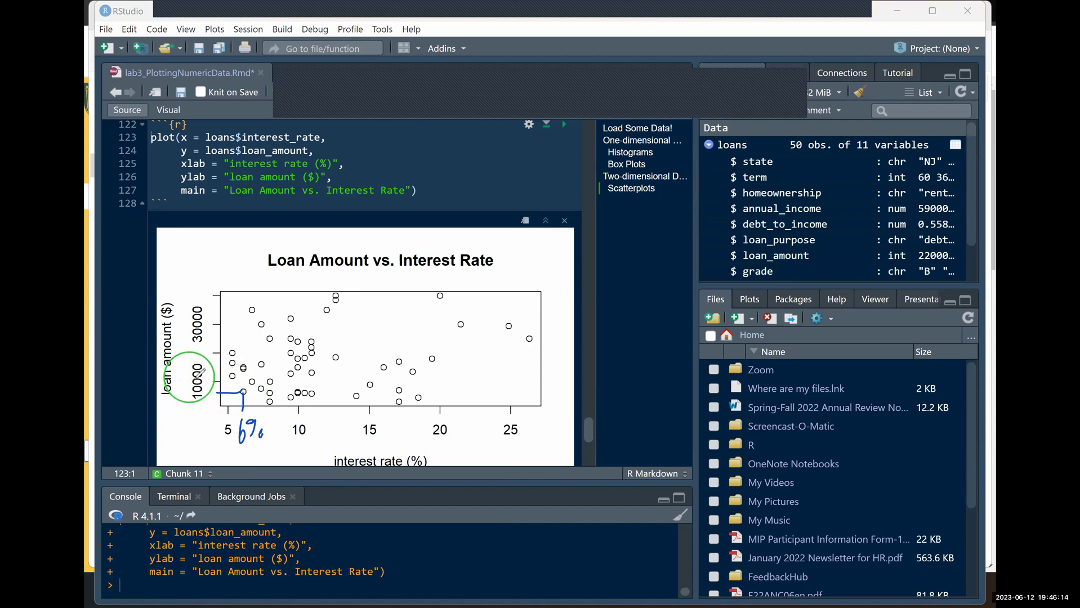
left_click_drag(192, 397, 187, 408)
left_click_drag(192, 397, 198, 408)
left_click_drag(201, 398, 215, 393)
Step: Mark several more low-rate points on the scatter plot by hand, and clear all annotations
left_click_drag(232, 350, 232, 353)
left_click_drag(232, 360, 231, 364)
left_click_drag(231, 373, 231, 377)
left_click_drag(253, 307, 262, 324)
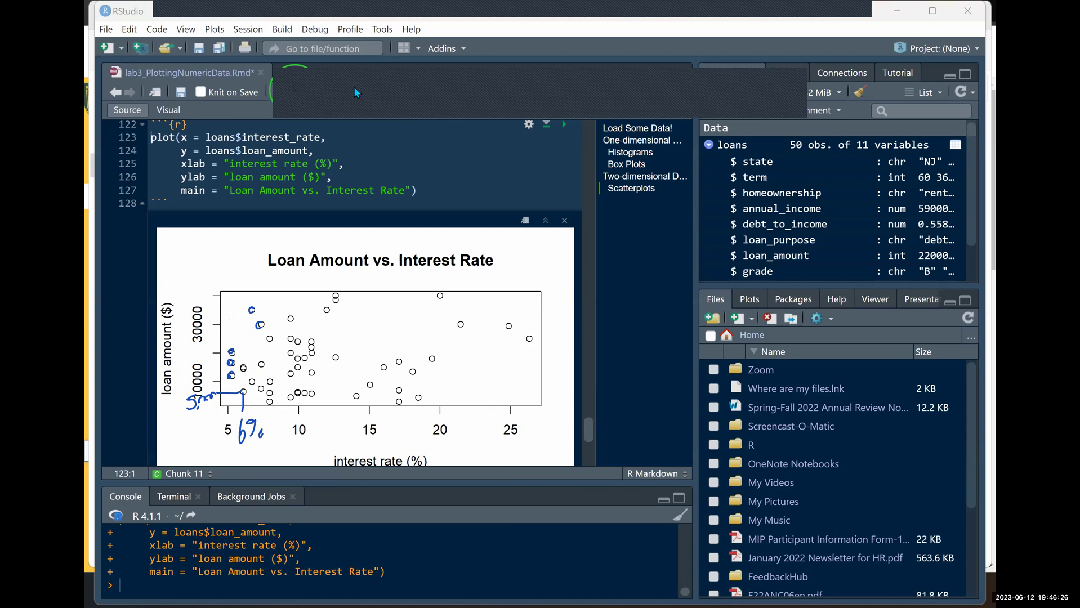
left_click(701, 90)
left_click(708, 119)
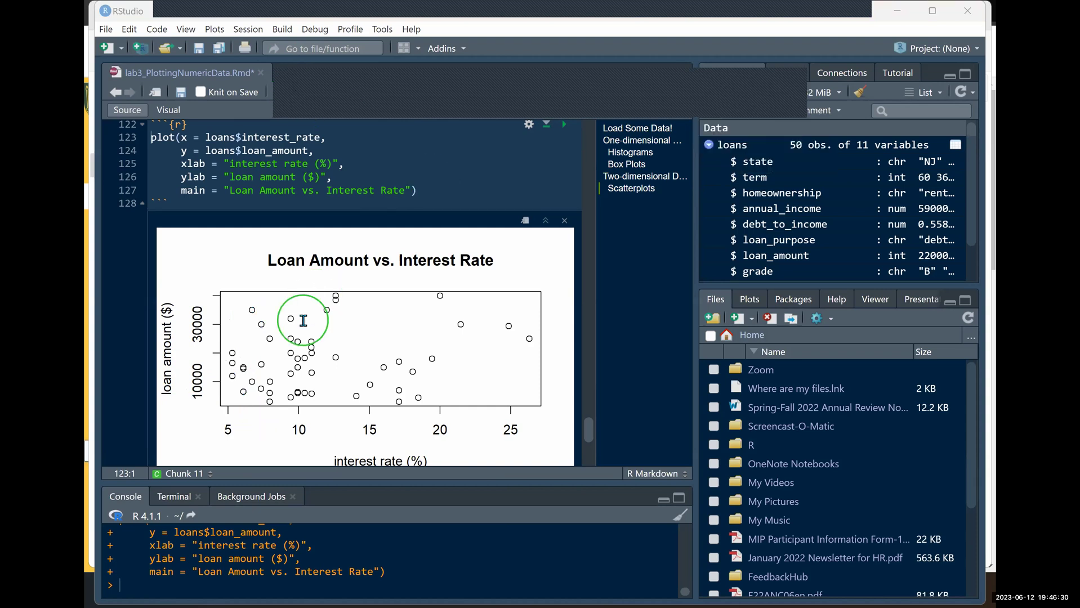
Step: Review the loan amount against interest rate plot chunk and add a blank answer line below question 11
scroll(303, 321, "down", 1)
scroll(303, 320, "up", 2)
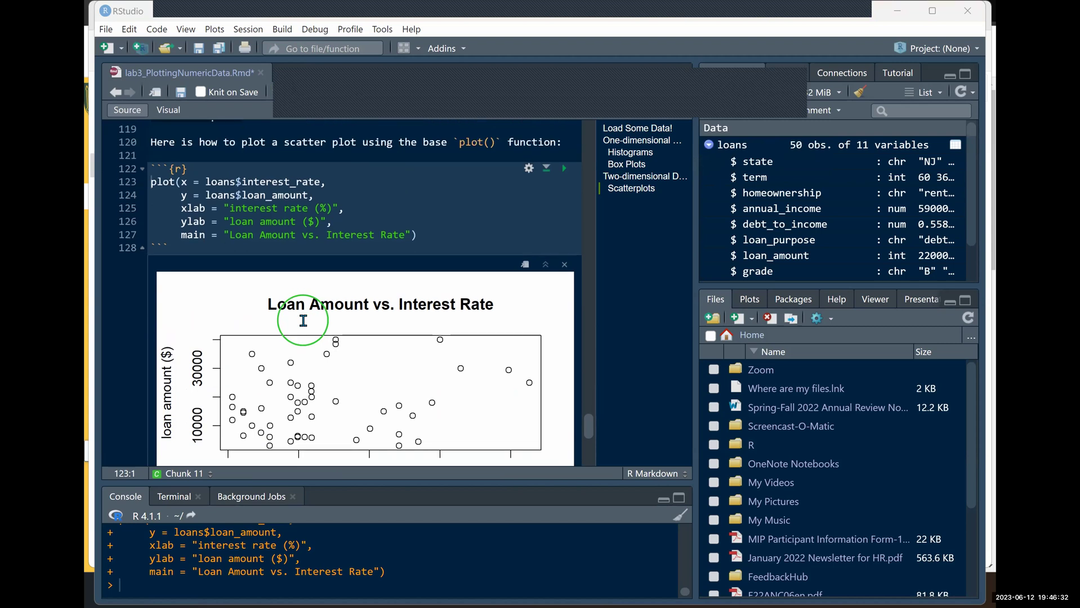
scroll(303, 320, "up", 1)
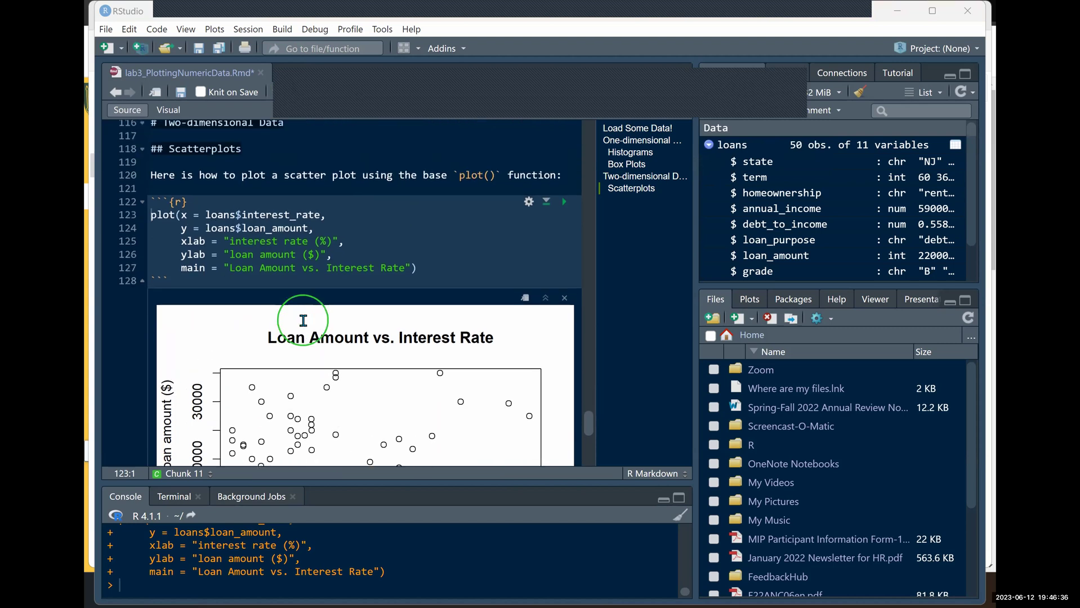
scroll(303, 321, "down", 2)
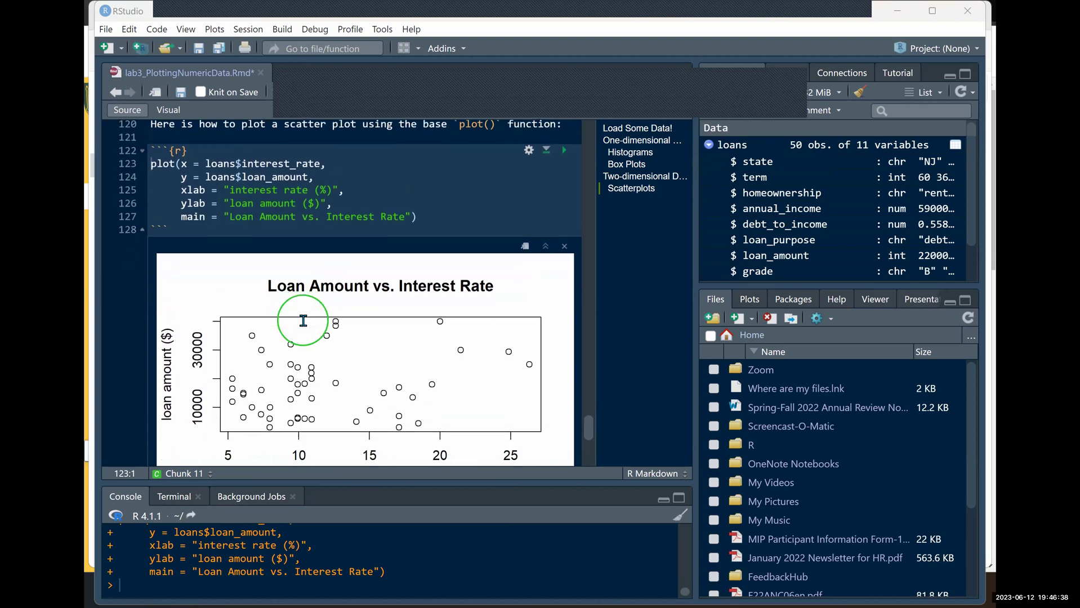
scroll(303, 321, "down", 5)
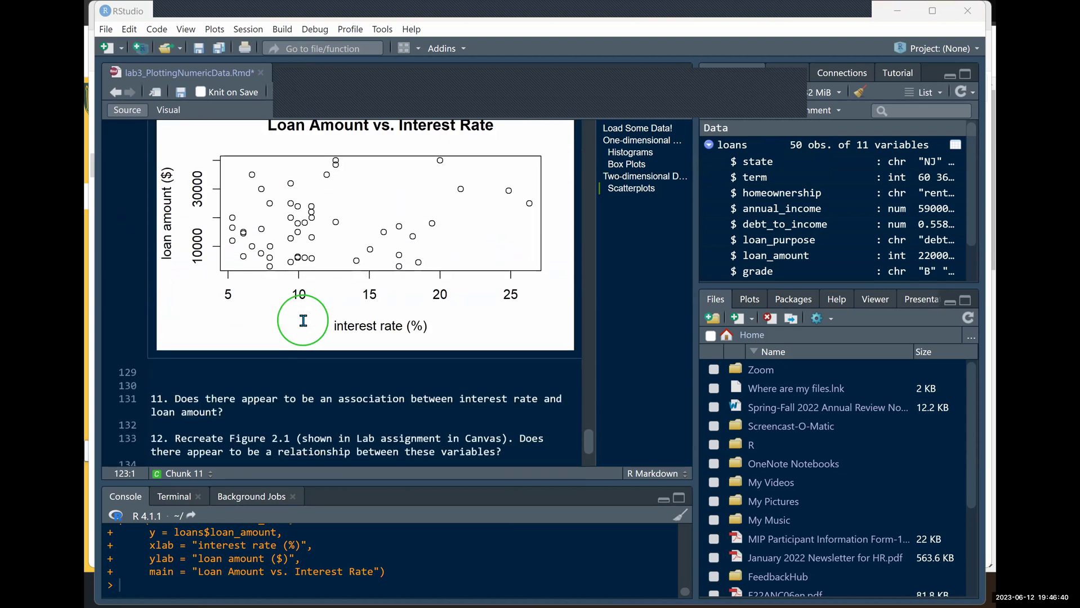
left_click(250, 411)
key("Return")
key("Return")
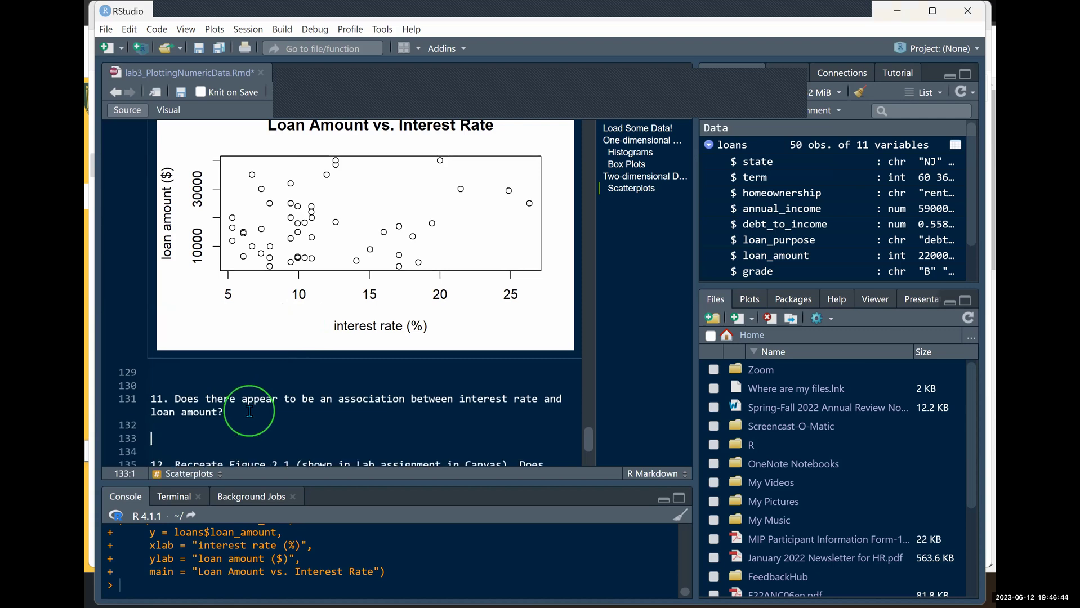
Step: Move the RStudio window down and draw a freehand rising trend line across the scatter plot
left_click_drag(164, 0, 165, 29)
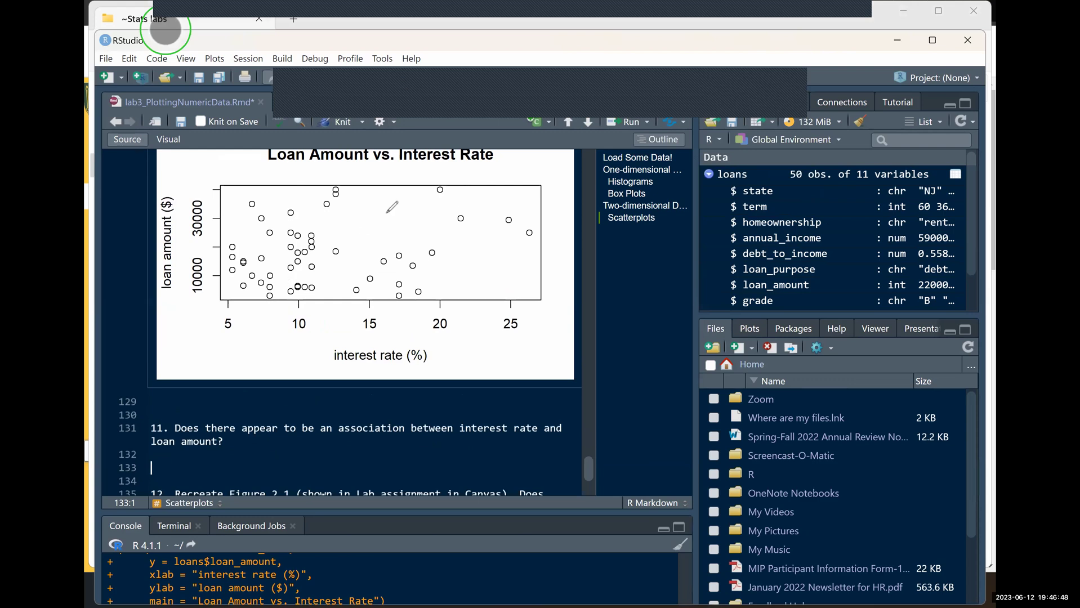
left_click_drag(246, 294, 460, 206)
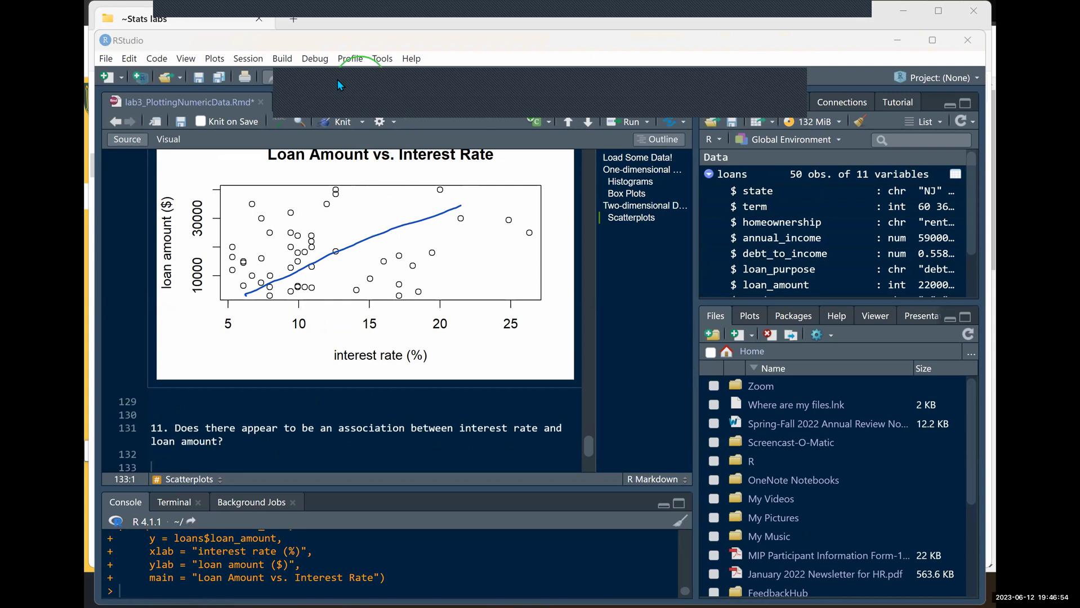
left_click(313, 83)
Step: Answer question 11 with "No association apparent." and clear the hand-drawn trend line from the scatter plot
left_click(258, 447)
key("Down")
key("Down")
type("No association")
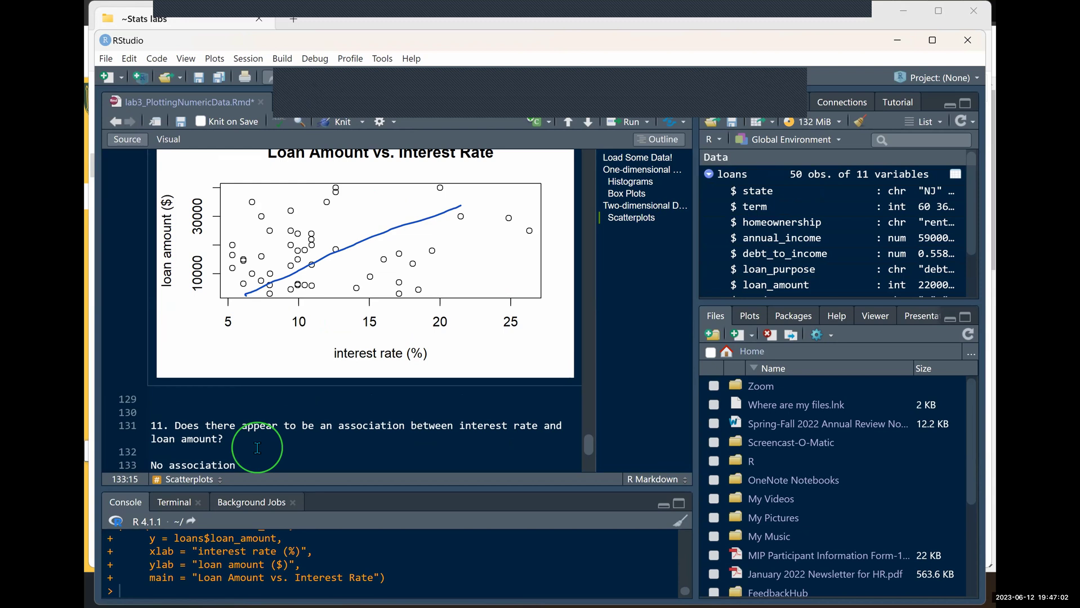
type(" apparent.")
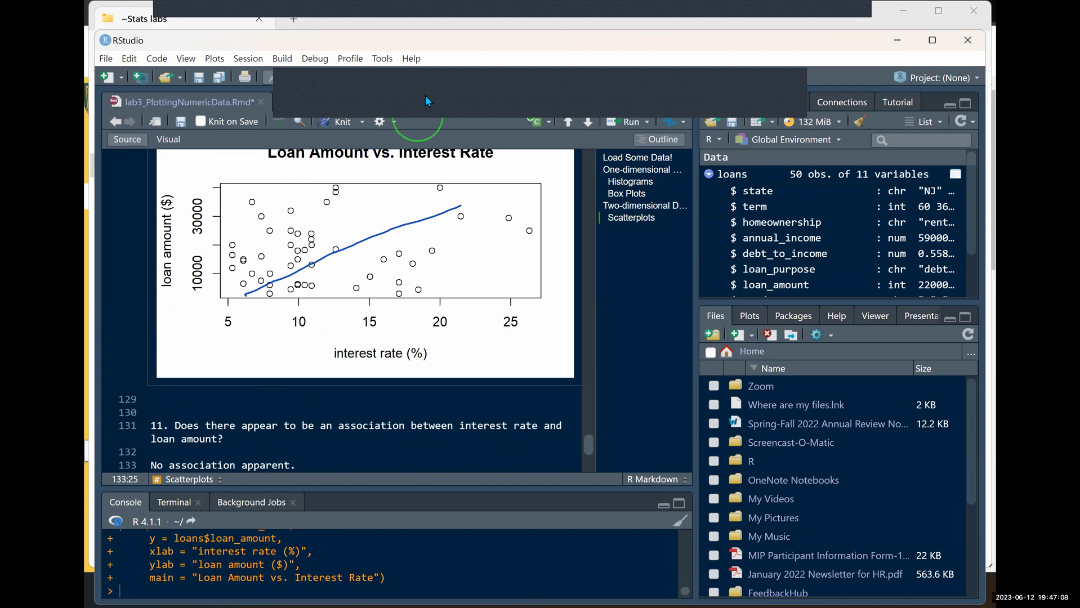
left_click(710, 77)
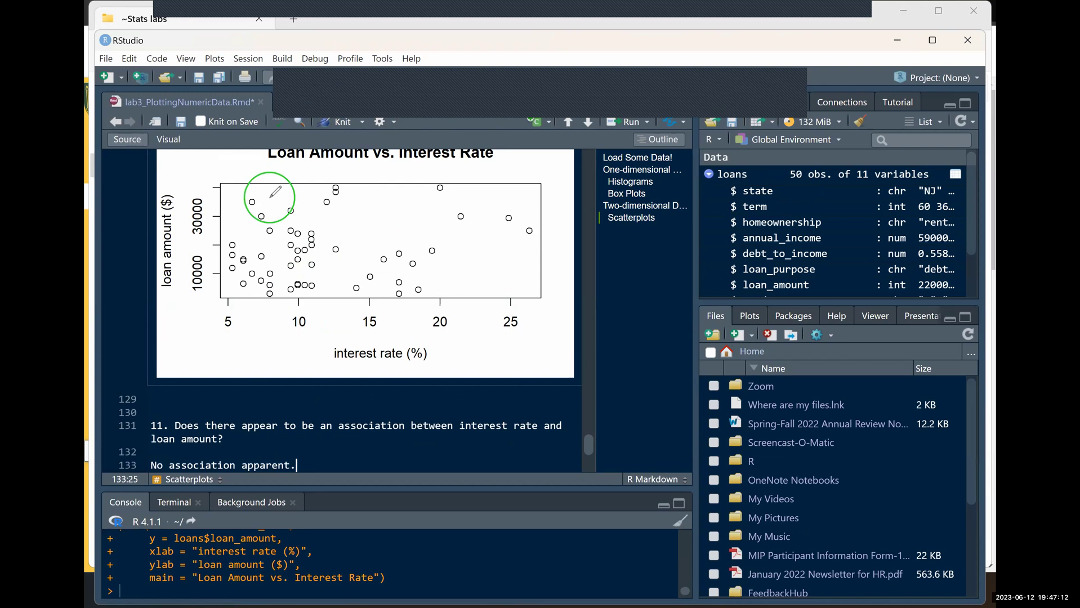
left_click(298, 96)
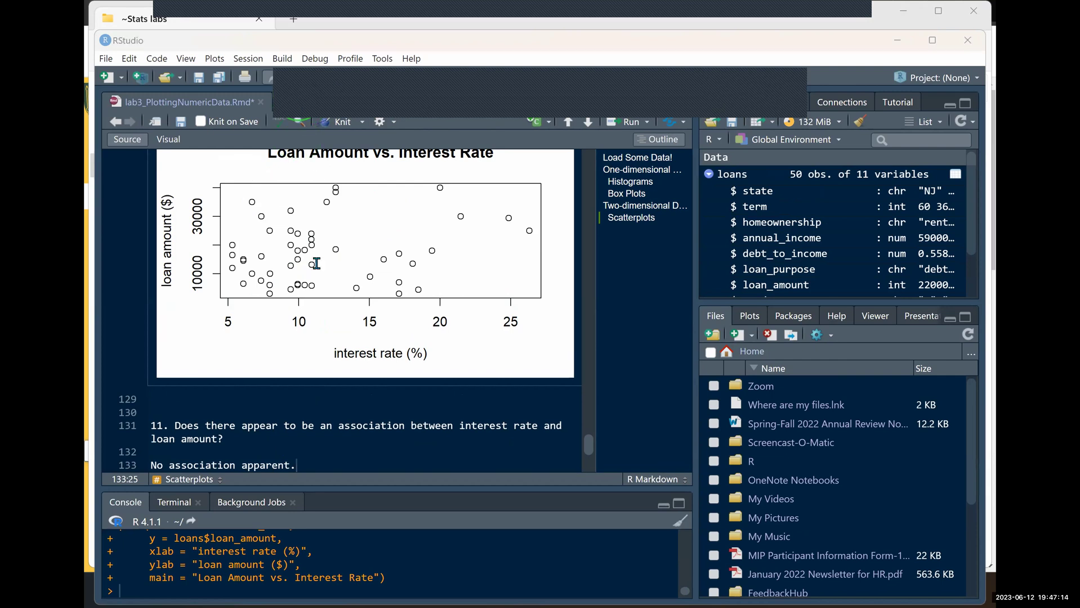
Step: Switch to the Lab 3 assignment page in Chrome and examine the Task 12 figure of Loan Amount vs. Total Income
scroll(316, 264, "up", 5)
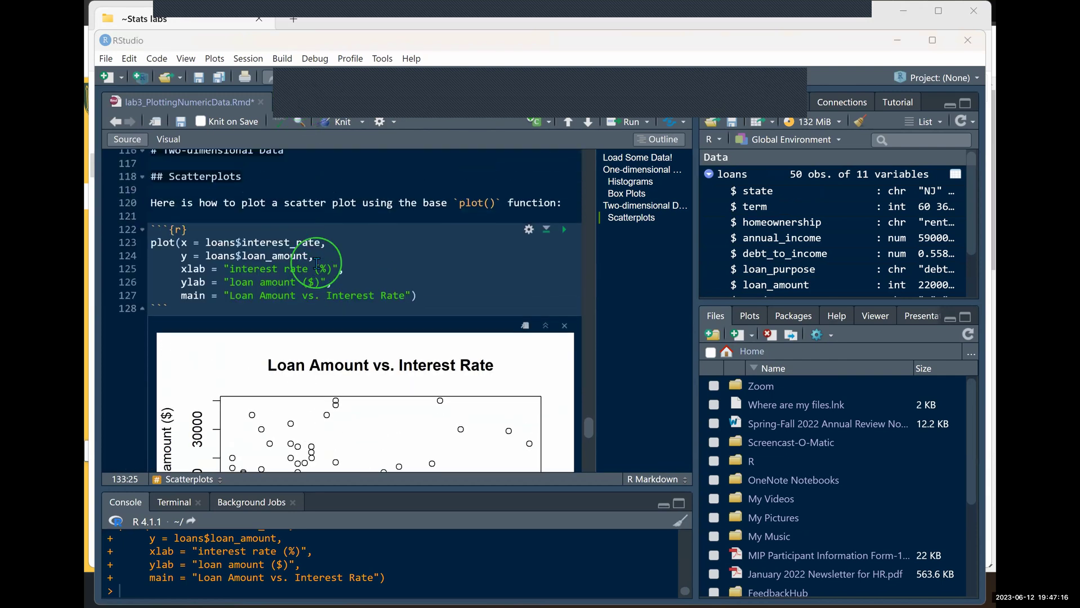
scroll(316, 263, "down", 8)
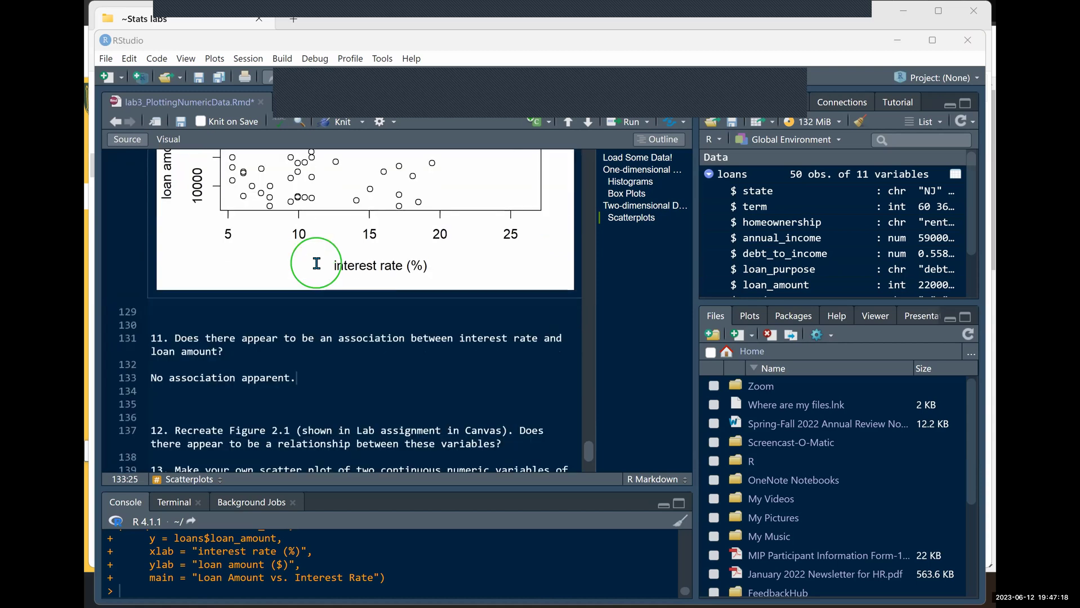
scroll(316, 263, "down", 1)
key("alt+Tab")
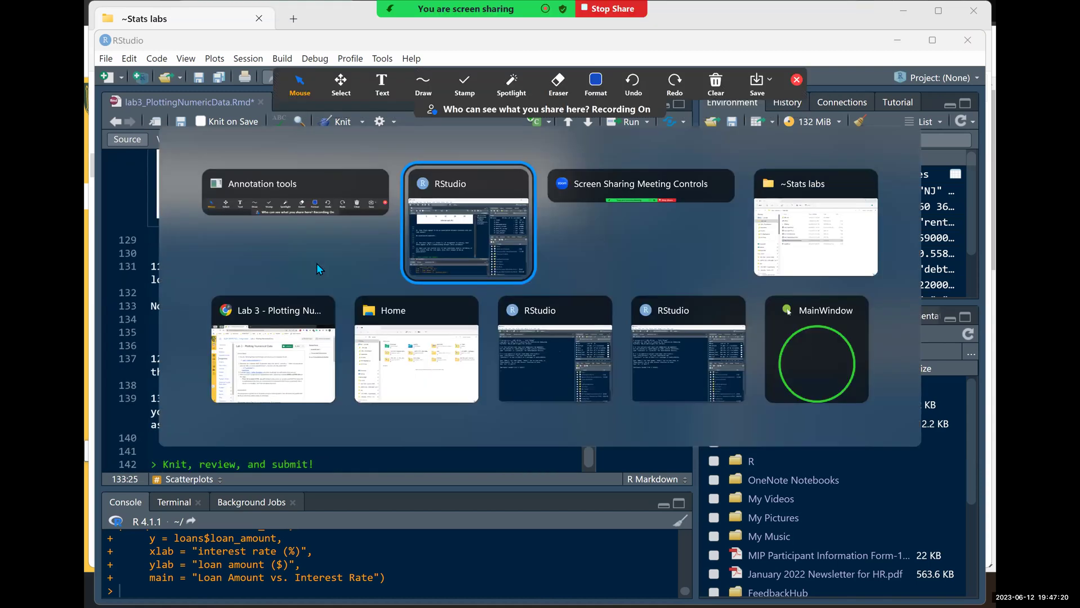
left_click(284, 364)
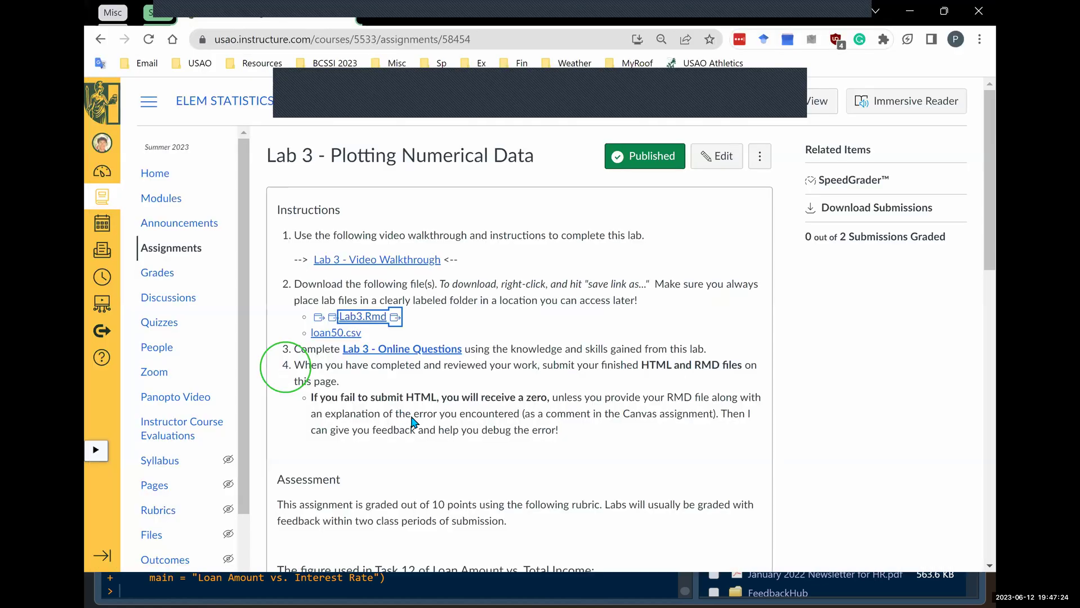
scroll(288, 284, "down", 5)
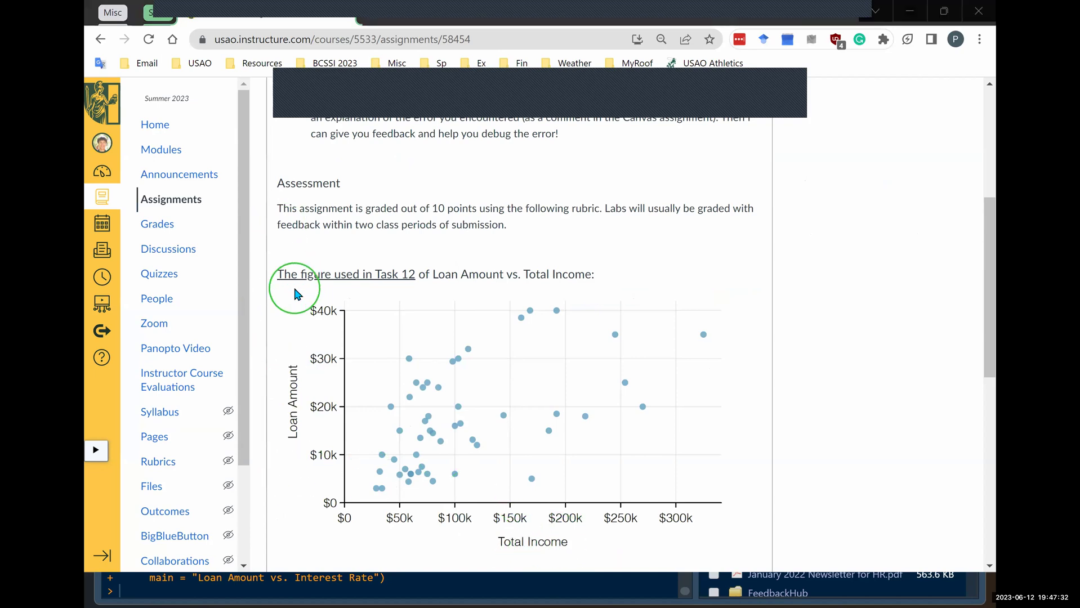
Step: Switch back to RStudio, compare the example plot() chunk with the Task 12 figure, and read questions 12 and 13
key("alt+Tab")
key("Tab")
scroll(291, 287, "up", 8)
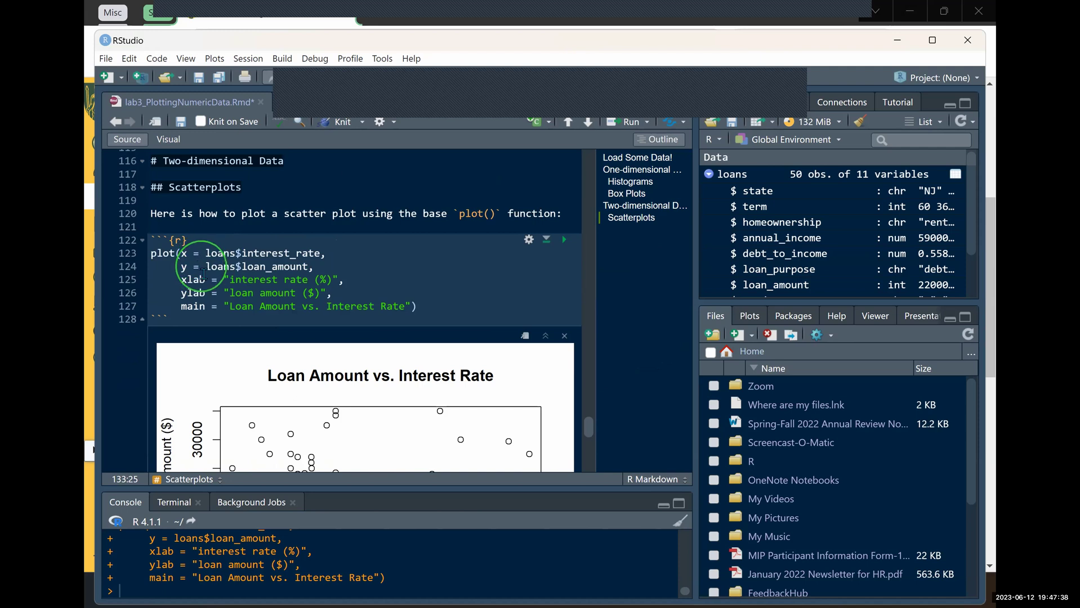
key("alt+Tab")
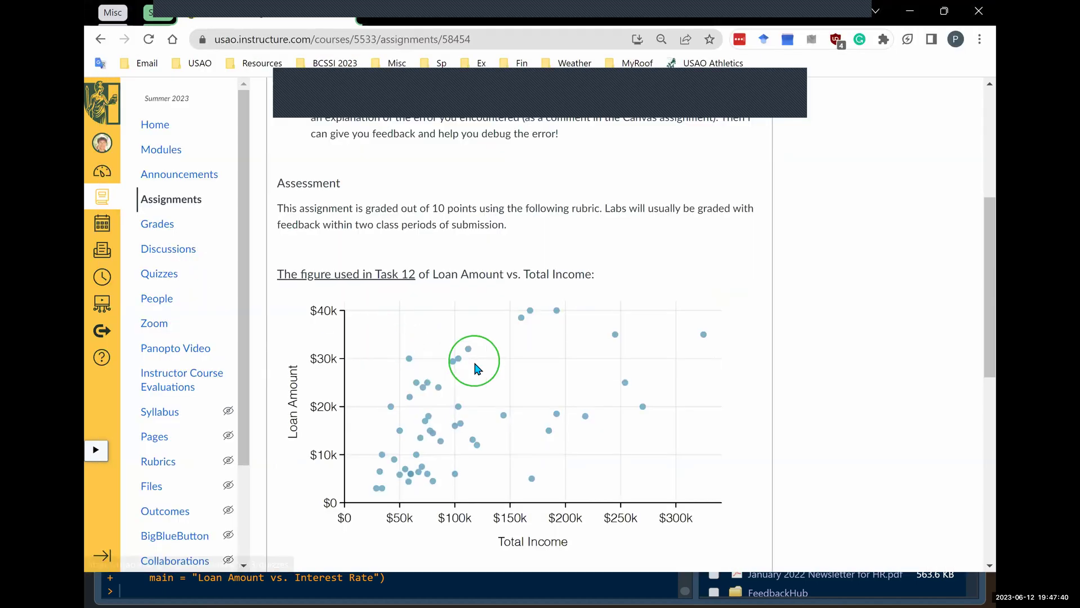
key("alt+Tab")
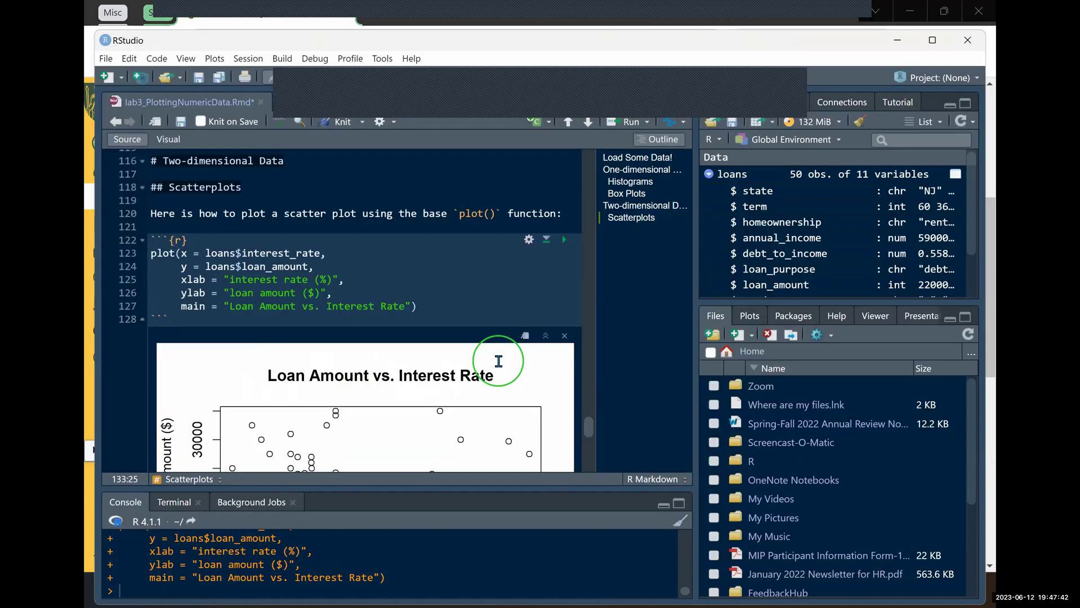
scroll(471, 350, "down", 1)
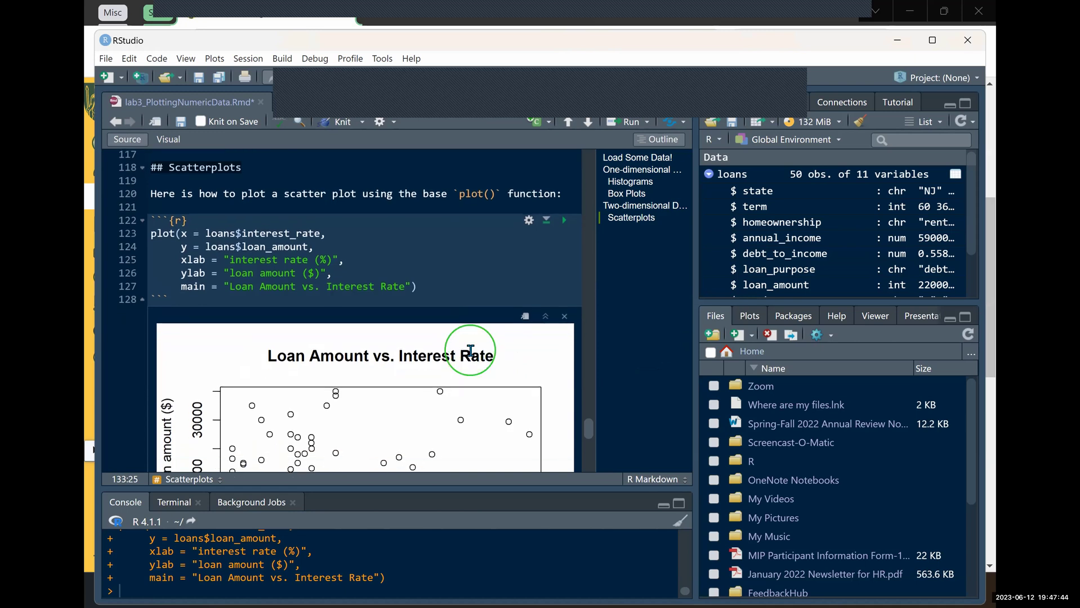
scroll(357, 302, "down", 6)
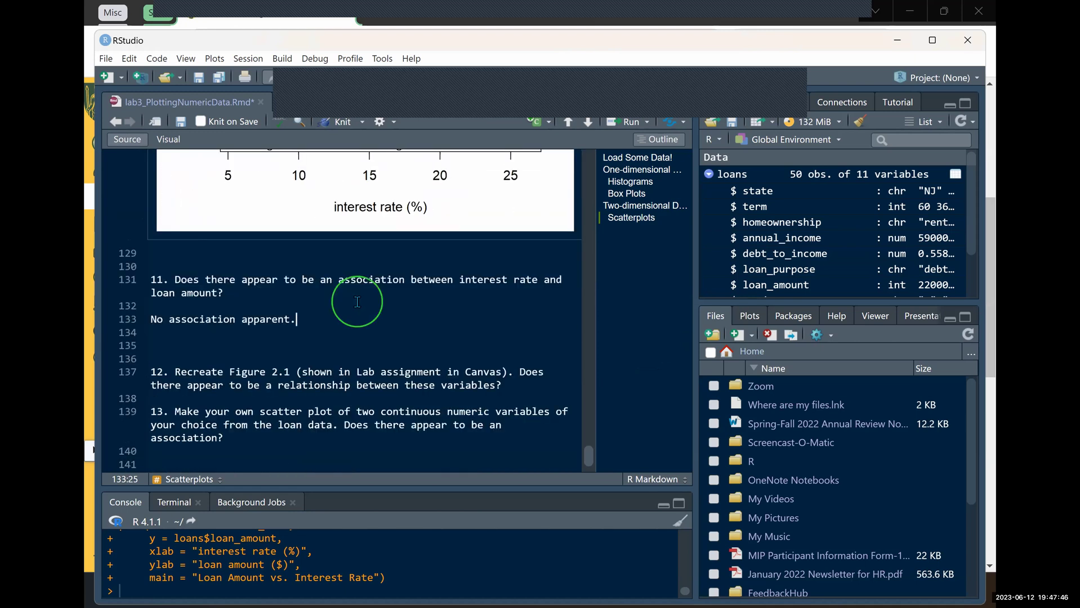
scroll(357, 302, "down", 1)
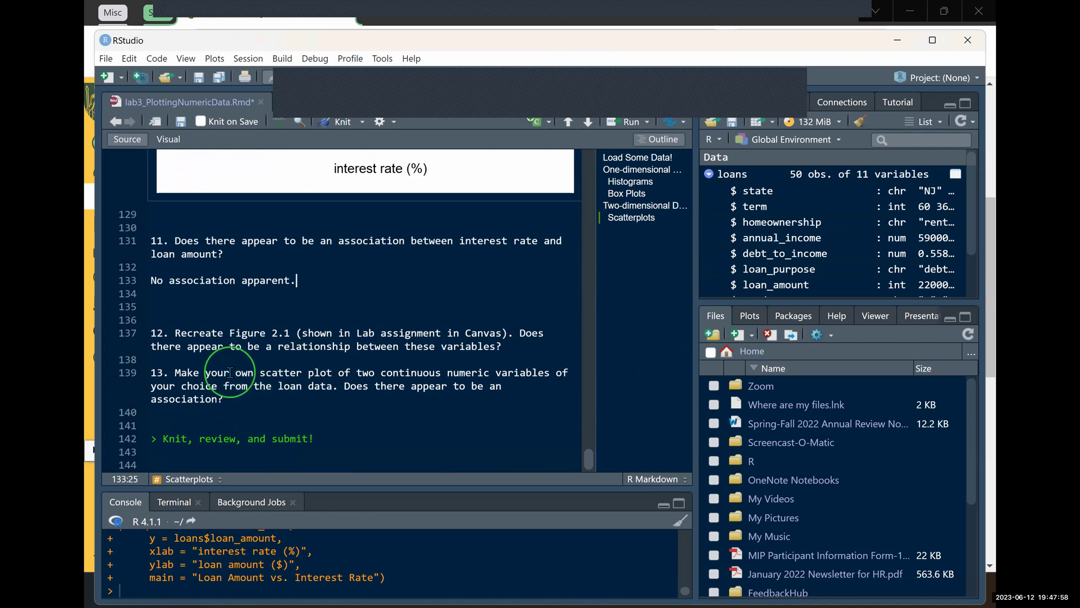
Step: Return to the Lab 3 assignment page in Chrome, view its submission instructions, and close the annotation toolbar
key("alt+Tab")
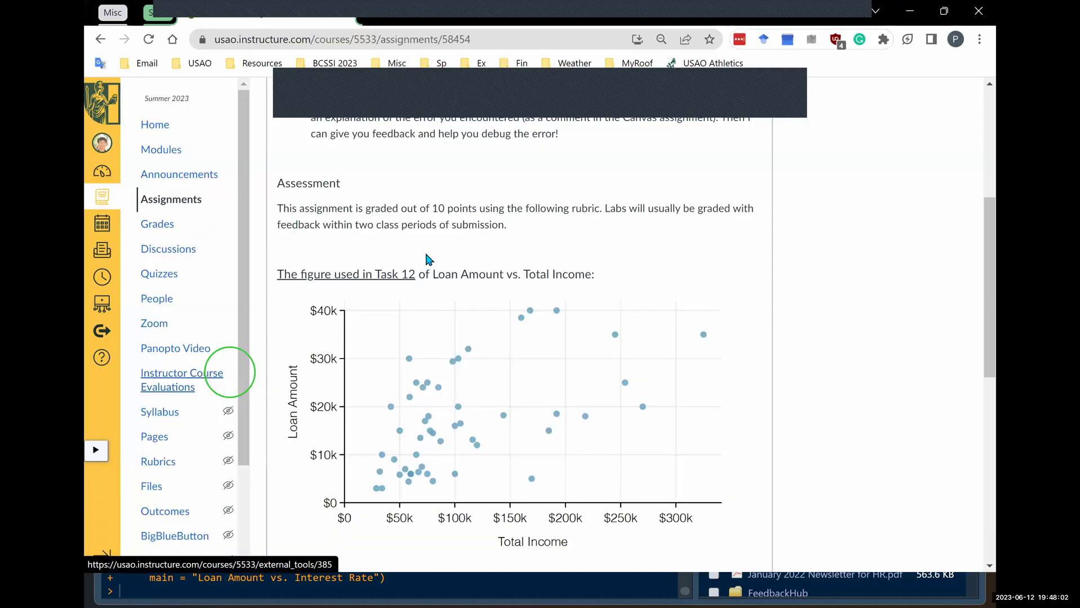
scroll(424, 251, "up", 5)
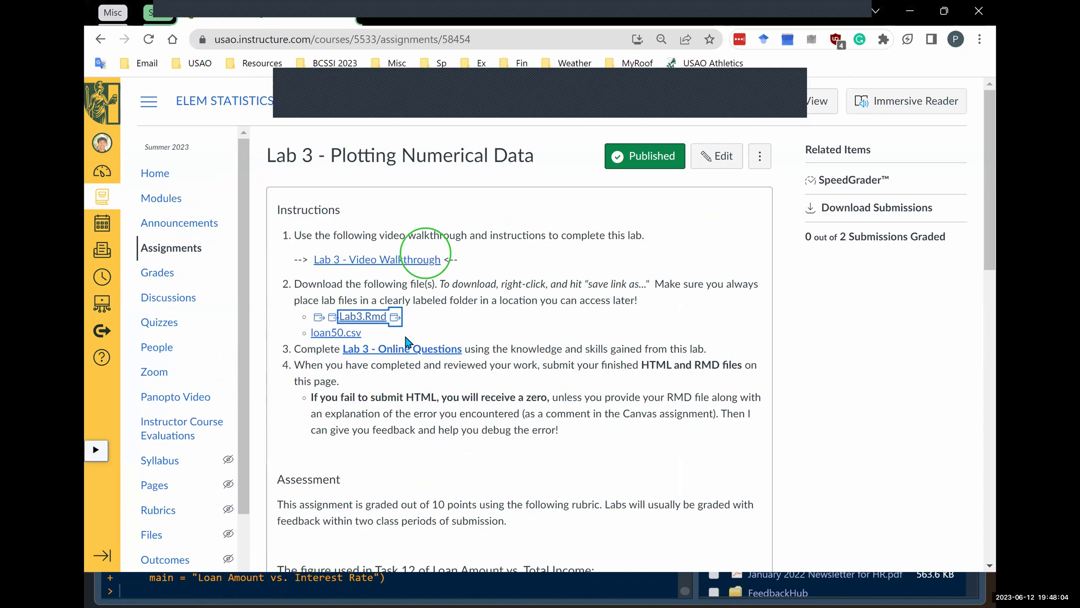
left_click(792, 82)
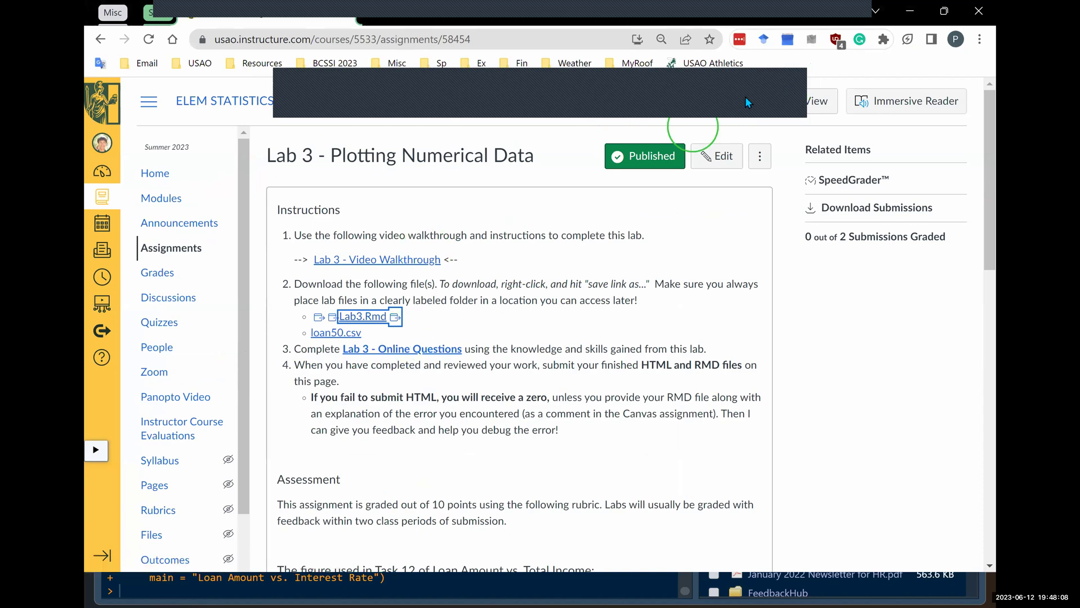
left_click(797, 79)
left_click(570, 25)
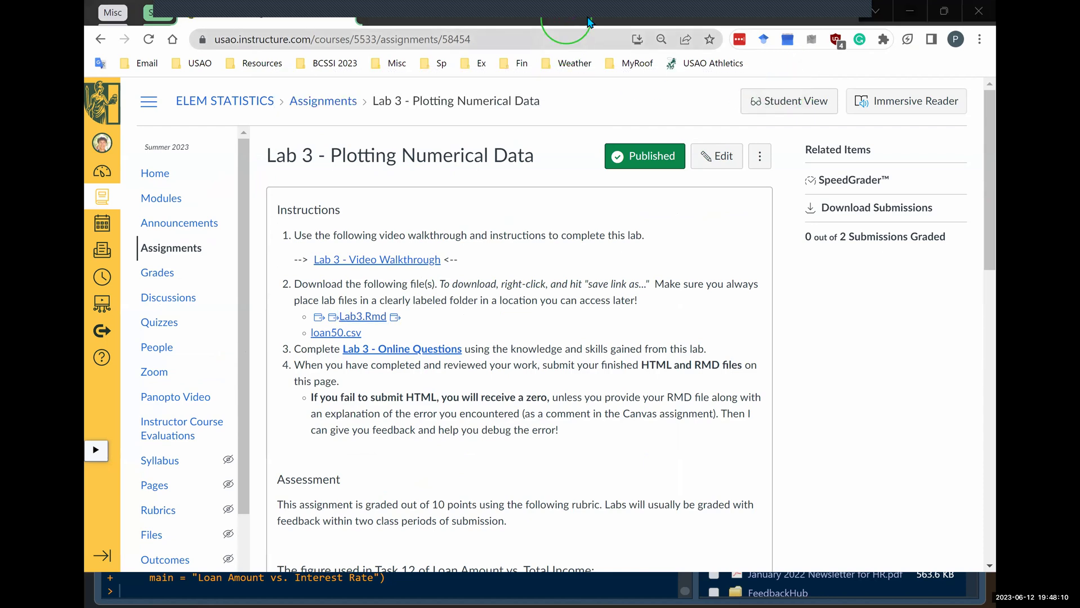